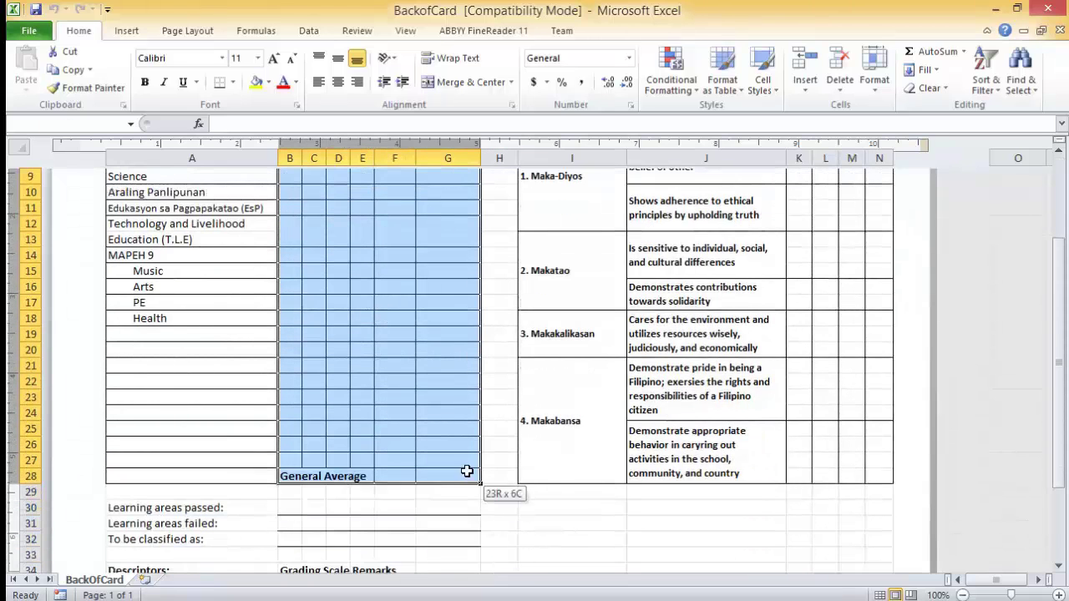
Examine the quarter columns in the learning progress table and the learner's observed values table of the BackofCard sheet.
left_click(507, 440)
scroll(507, 440, "up", 2)
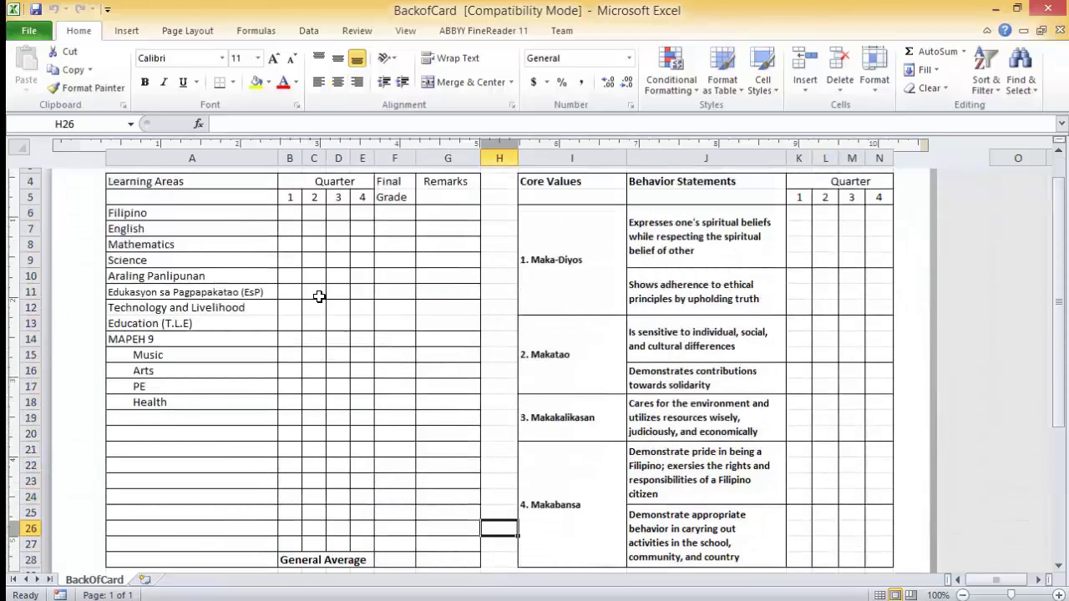
left_click_drag(289, 212, 295, 443)
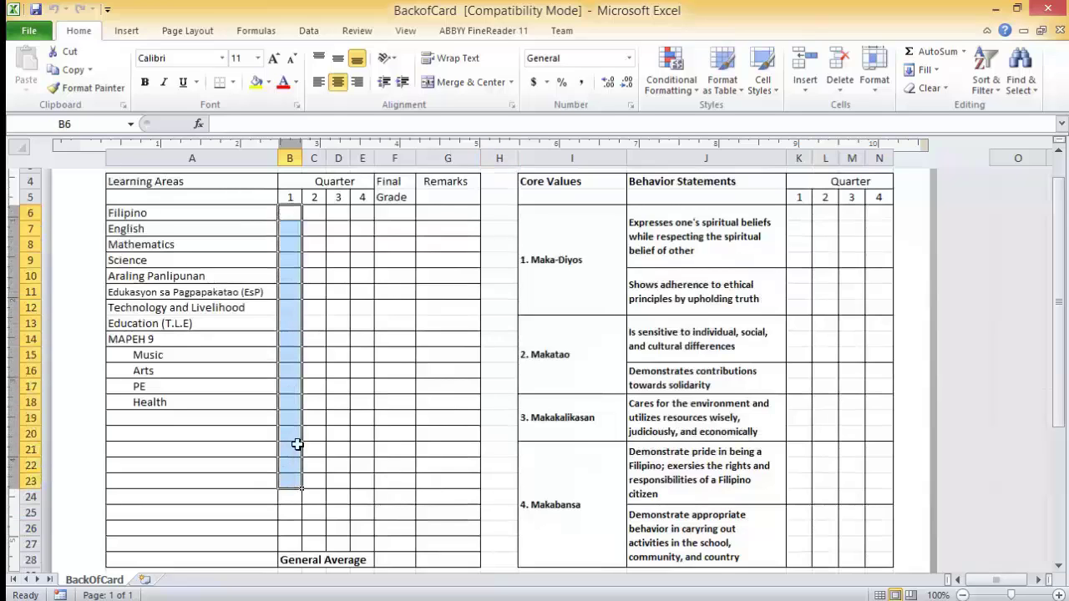
left_click_drag(315, 211, 329, 421)
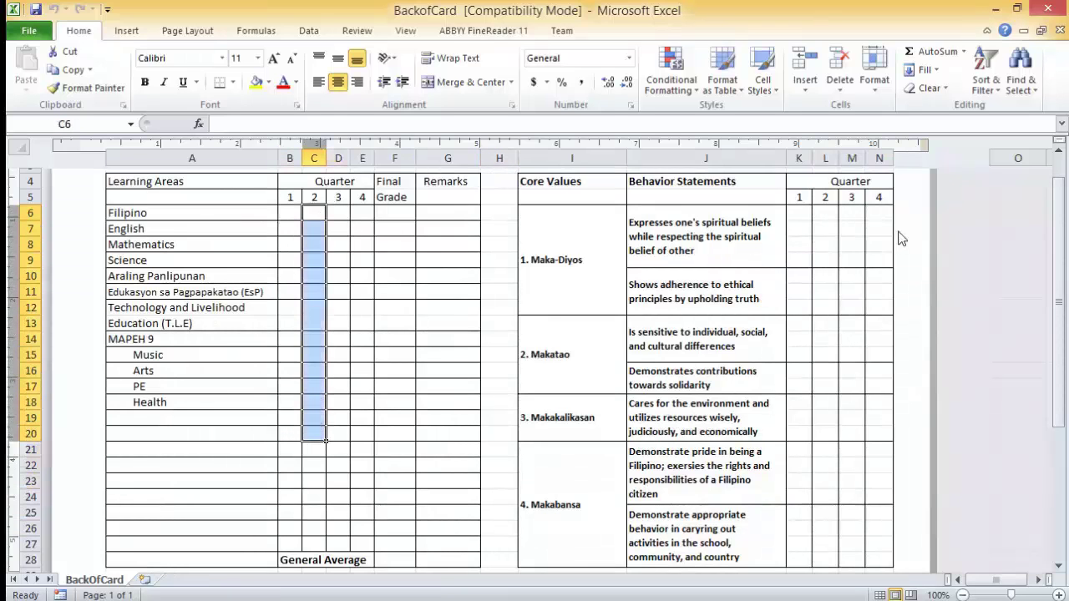
scroll(899, 235, "up", 1)
left_click_drag(799, 276, 827, 455)
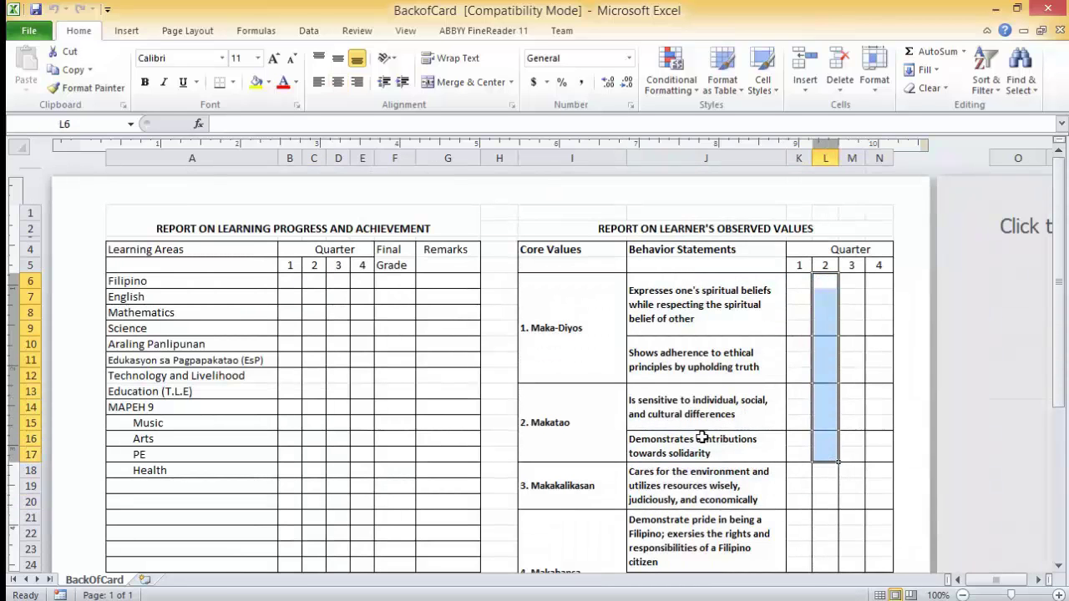
scroll(476, 354, "down", 3)
left_click(508, 364)
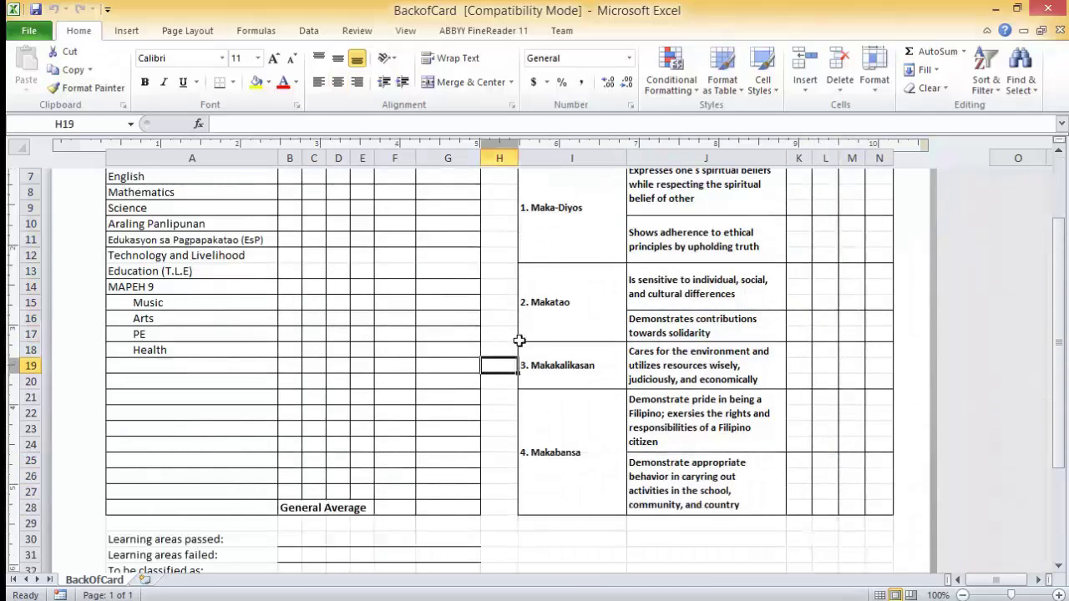
Check the BackofCard print preview, including the printer choice and number of copies, and return to the worksheet.
left_click(28, 31)
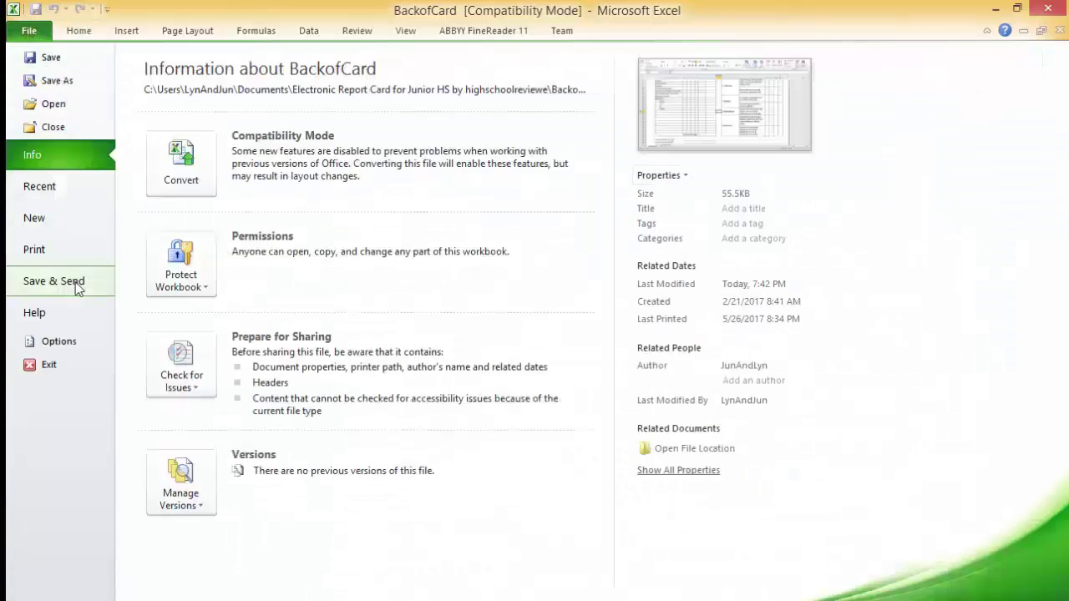
left_click(35, 250)
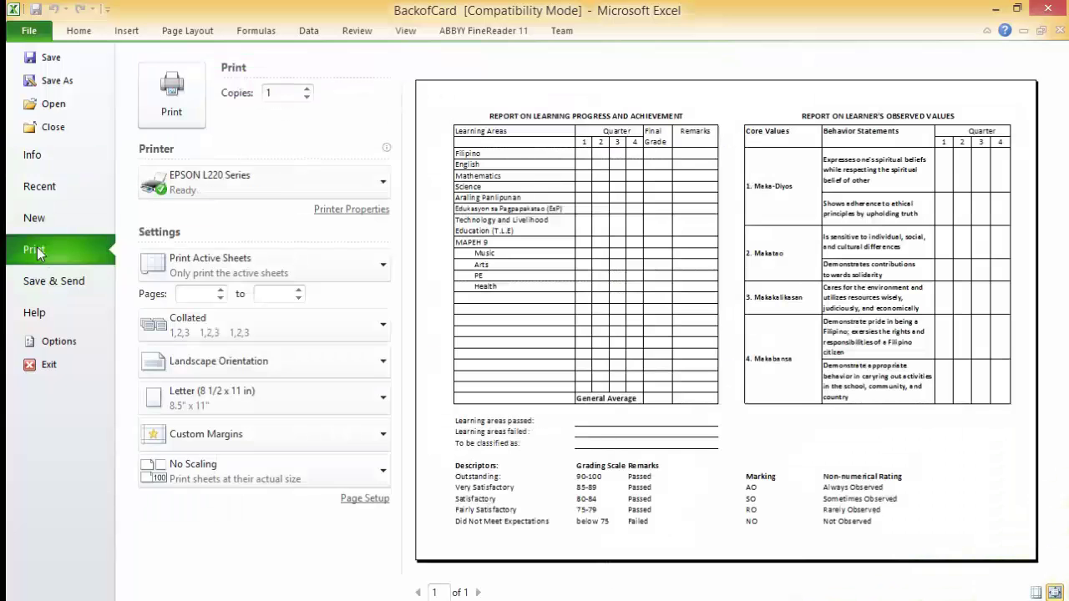
left_click(315, 188)
left_click(271, 207)
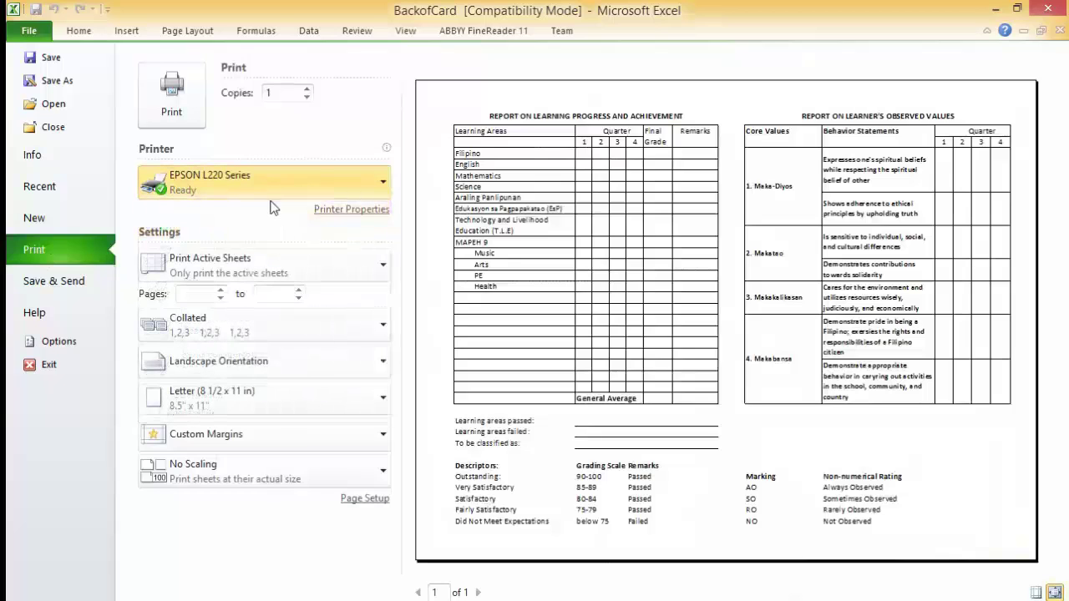
left_click(285, 94)
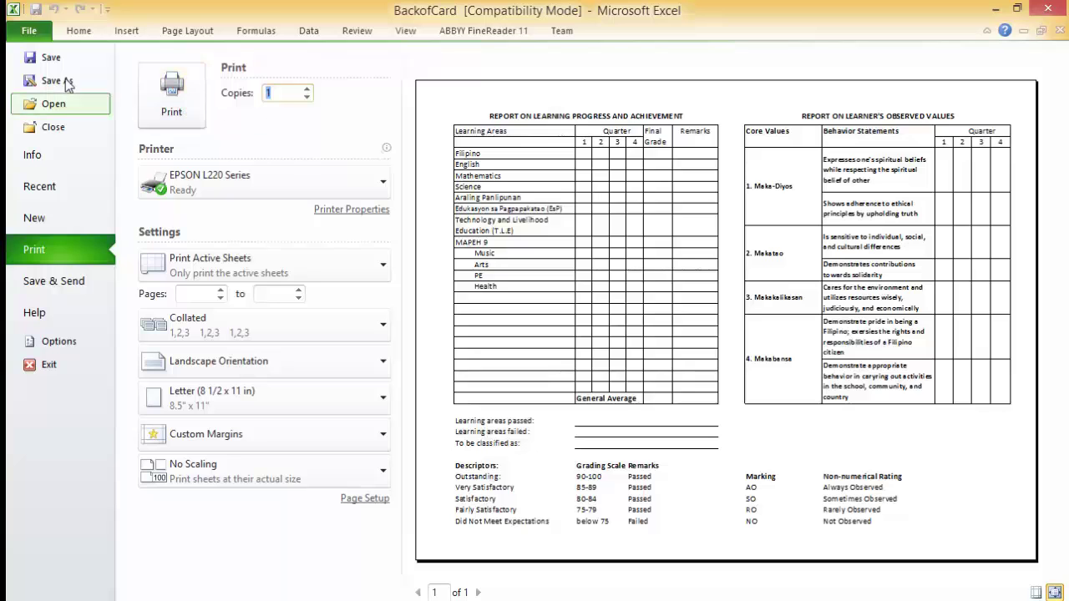
left_click(79, 31)
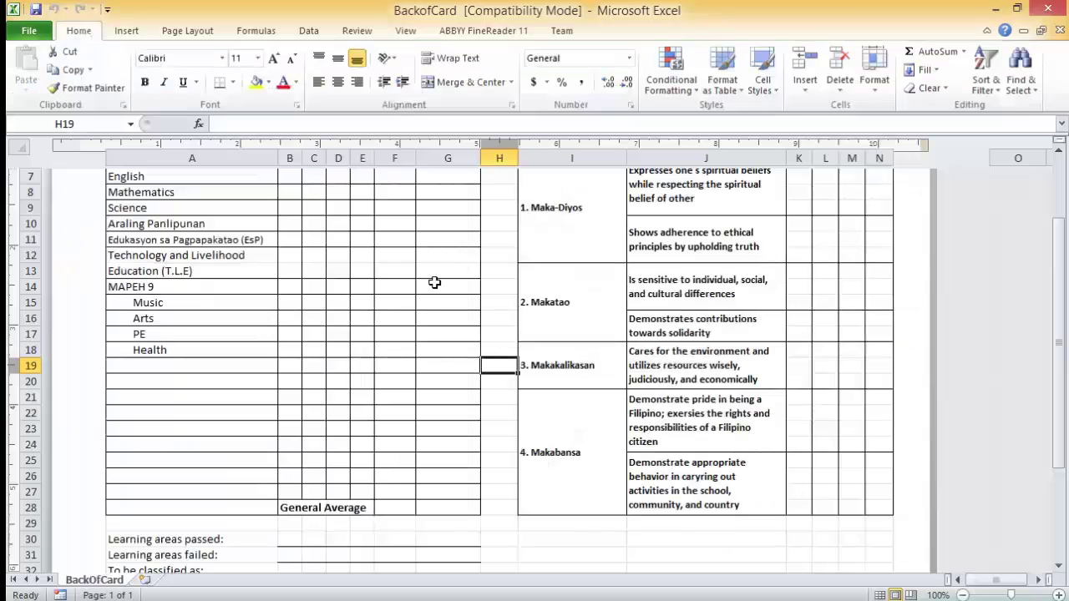
left_click(383, 302)
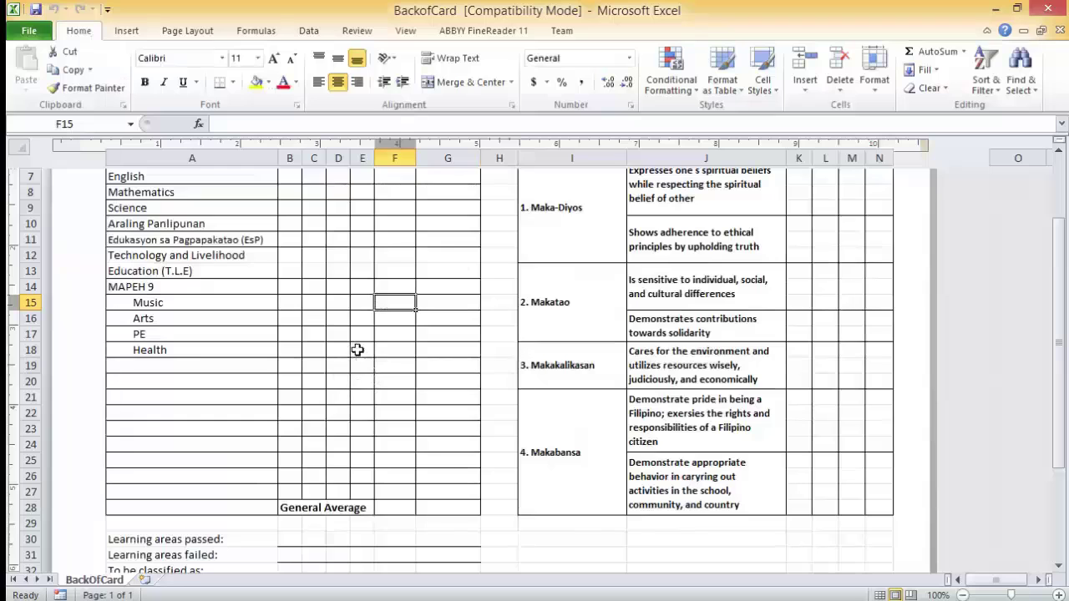
left_click(329, 383)
scroll(354, 390, "up", 3)
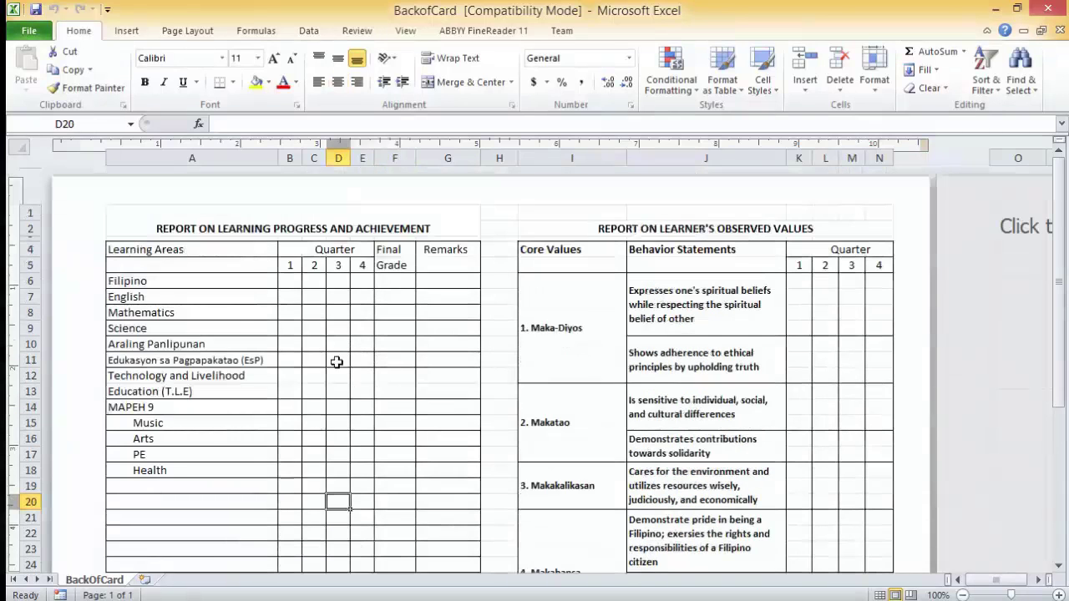
left_click(334, 297)
left_click(336, 378)
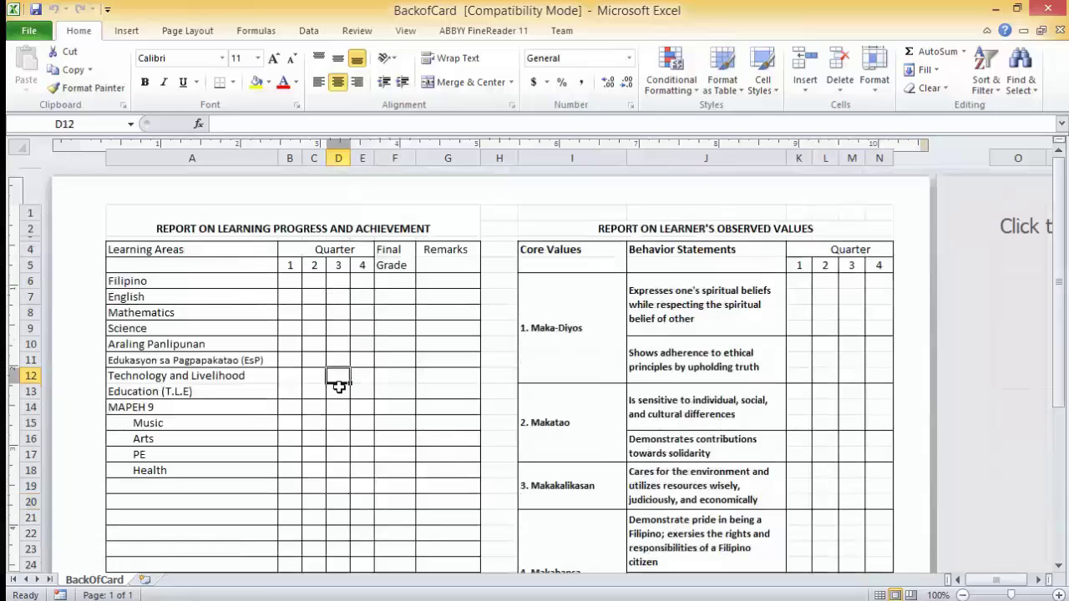
left_click(337, 423)
scroll(386, 363, "down", 3)
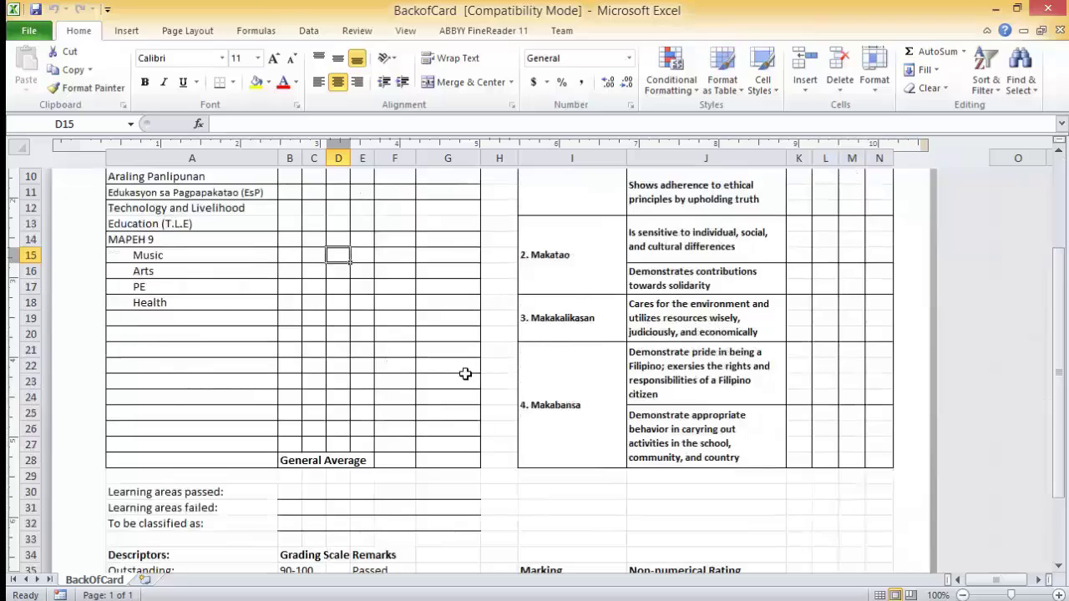
scroll(465, 374, "up", 4)
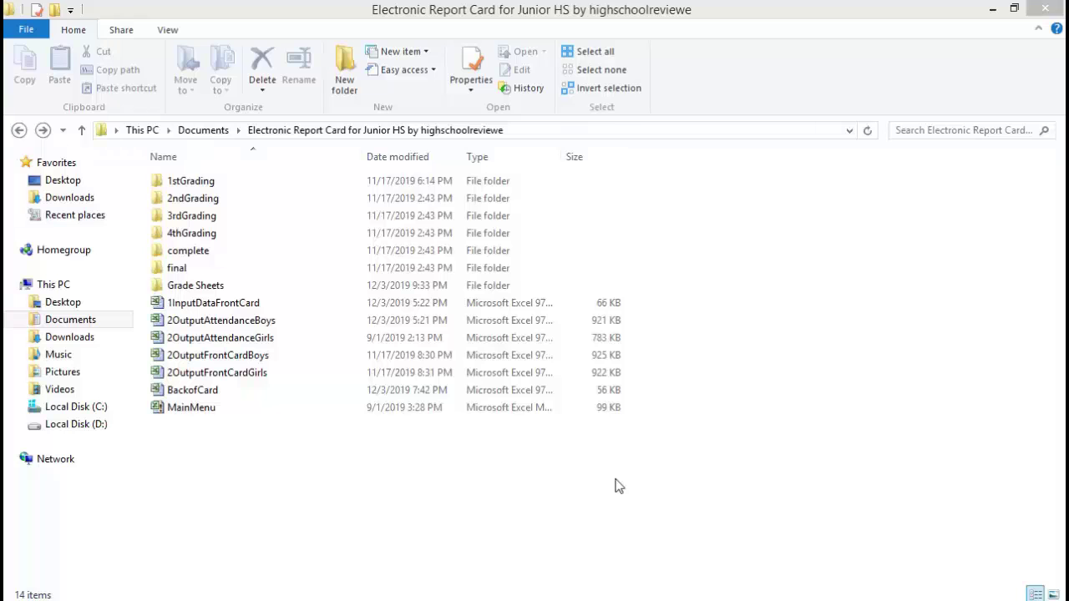
Open the ap workbook from the Grade Sheets folder of the Electronic Report Card files.
left_click(619, 486)
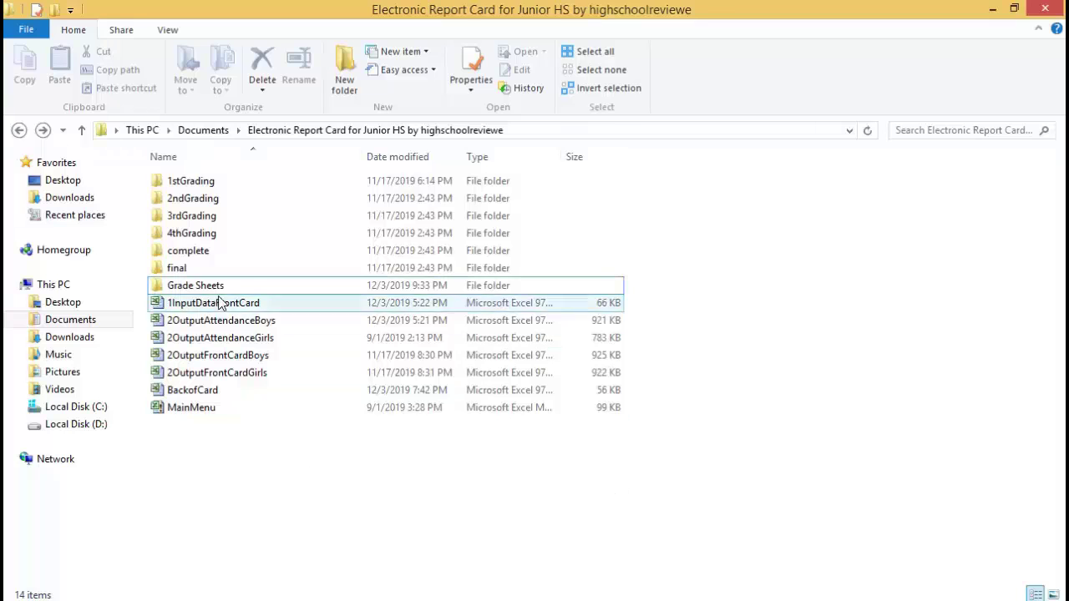
left_click(204, 288)
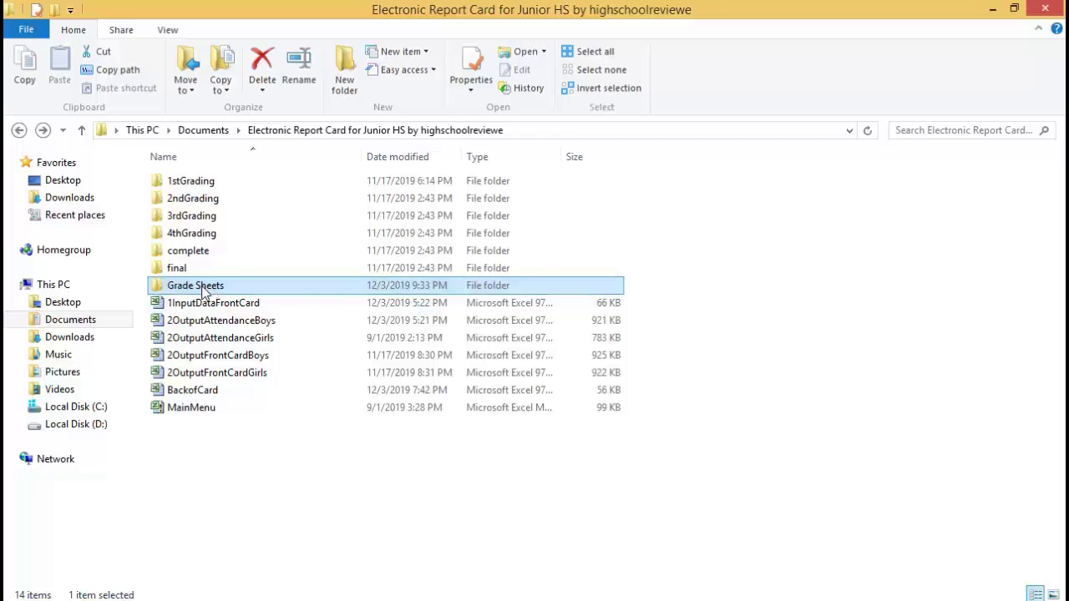
double_click(203, 288)
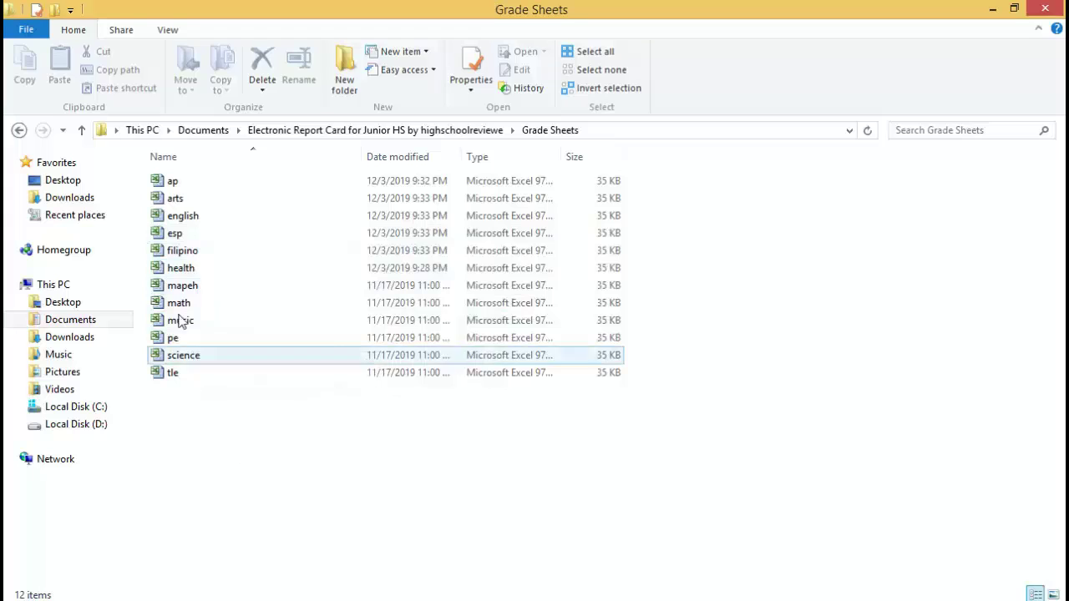
double_click(210, 184)
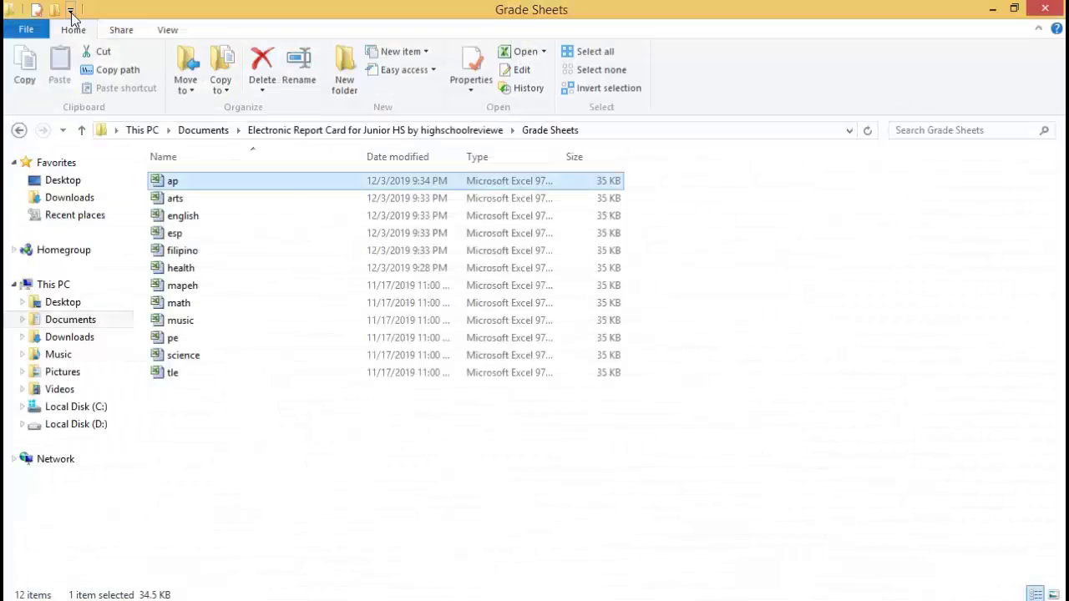
Return to the Electronic Report Card folder and open the 1InputDataFrontCard workbook.
left_click(19, 131)
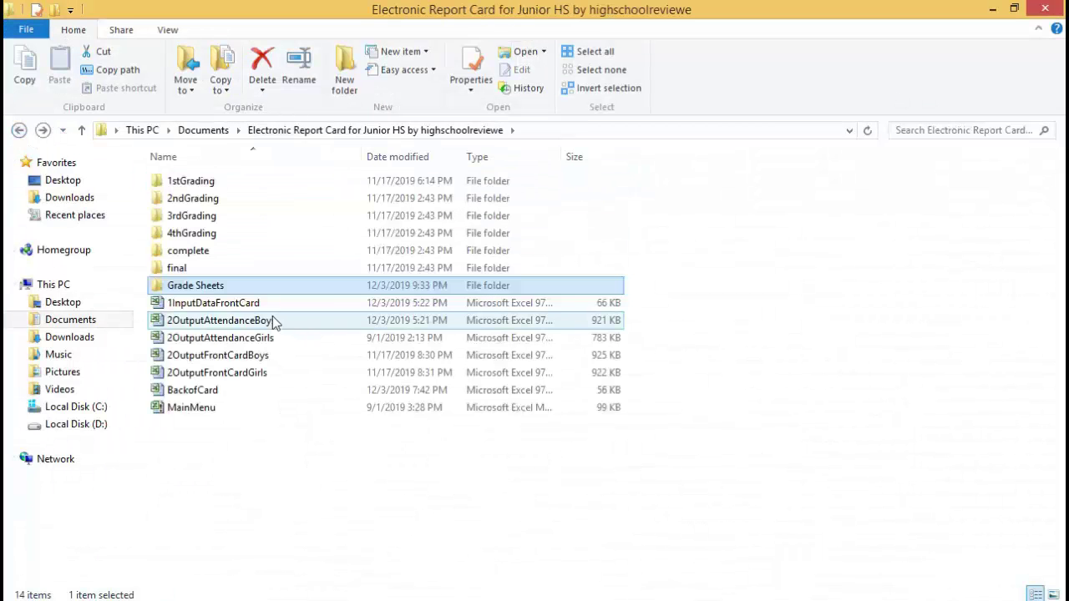
left_click(264, 305)
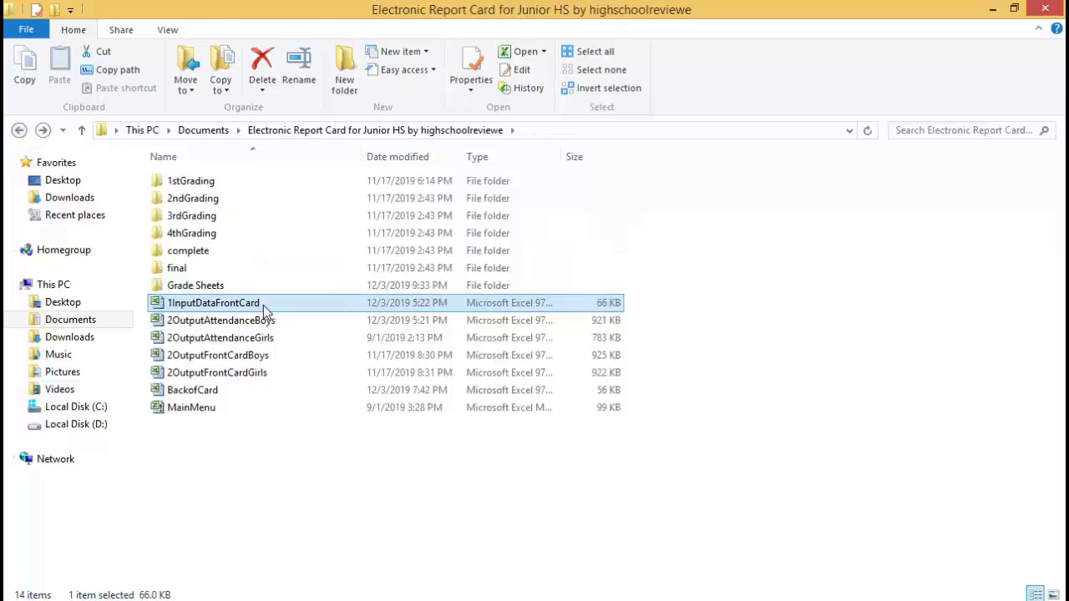
double_click(263, 305)
Copy all the student name cells, B2 to B101, from the NAME column of the INPUT sheet.
scroll(581, 351, "up", 7)
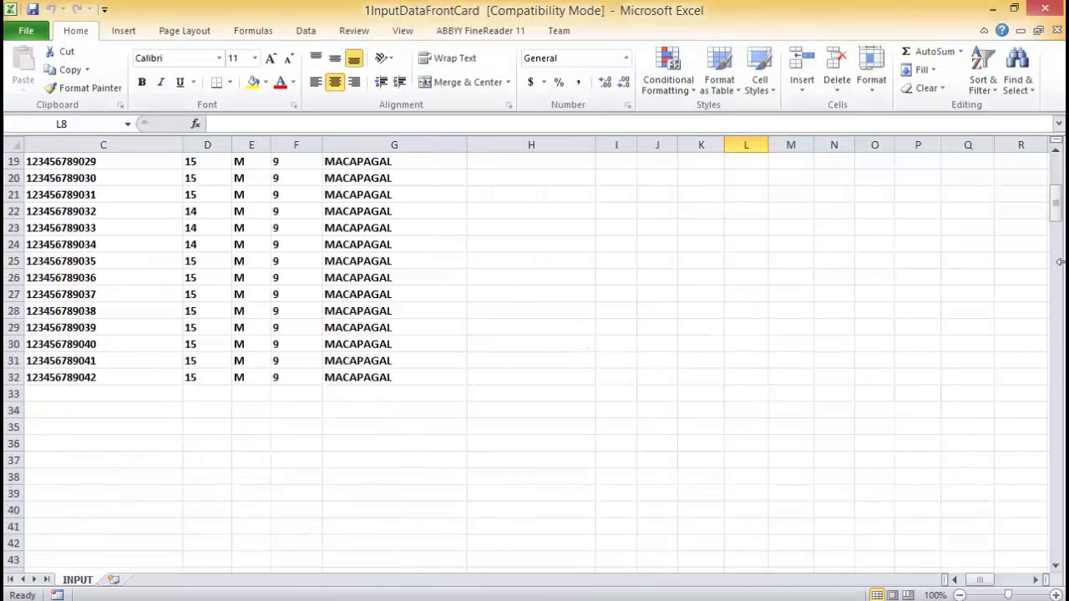
left_click_drag(982, 580, 969, 579)
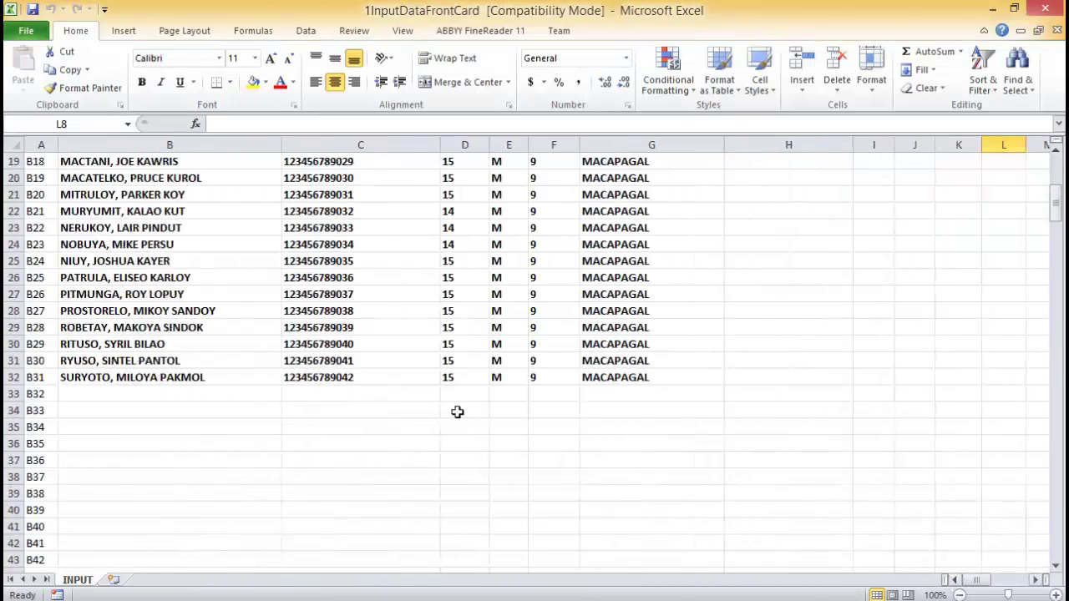
scroll(334, 399, "up", 6)
left_click(87, 178)
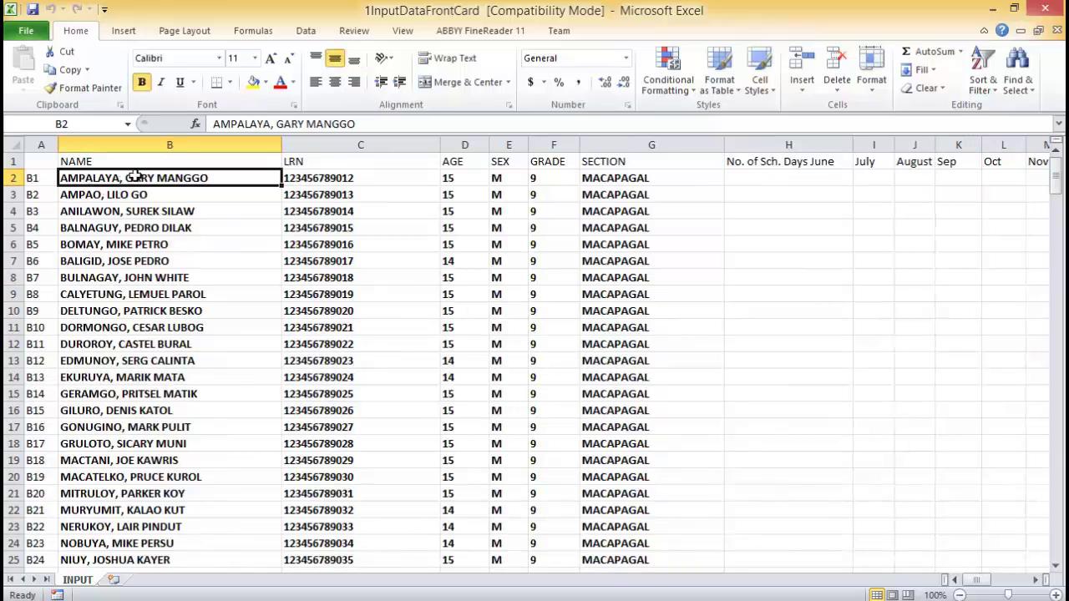
left_click_drag(145, 178, 218, 505)
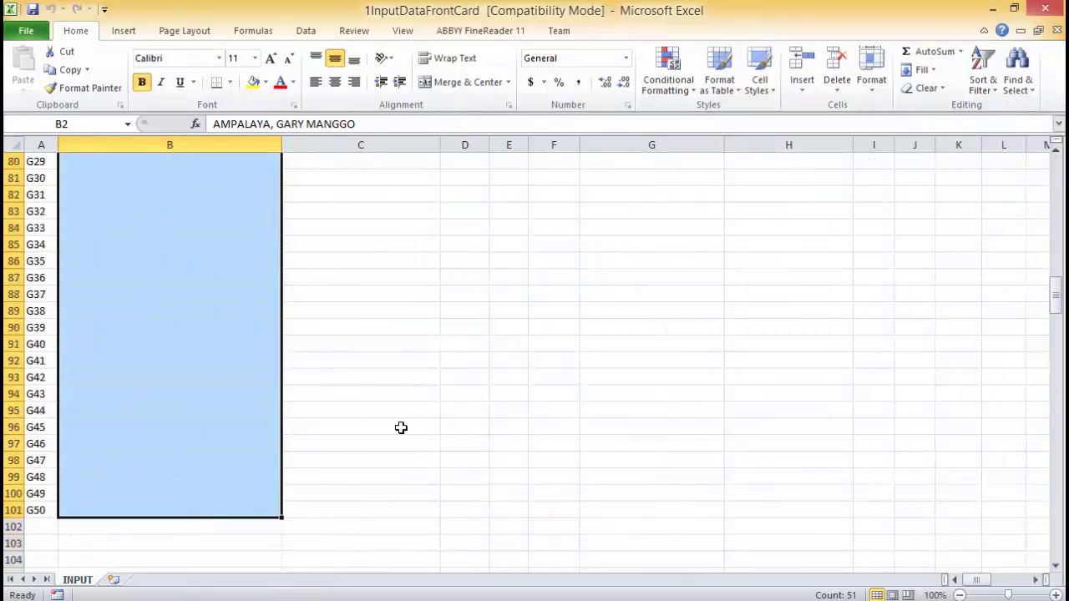
right_click(167, 192)
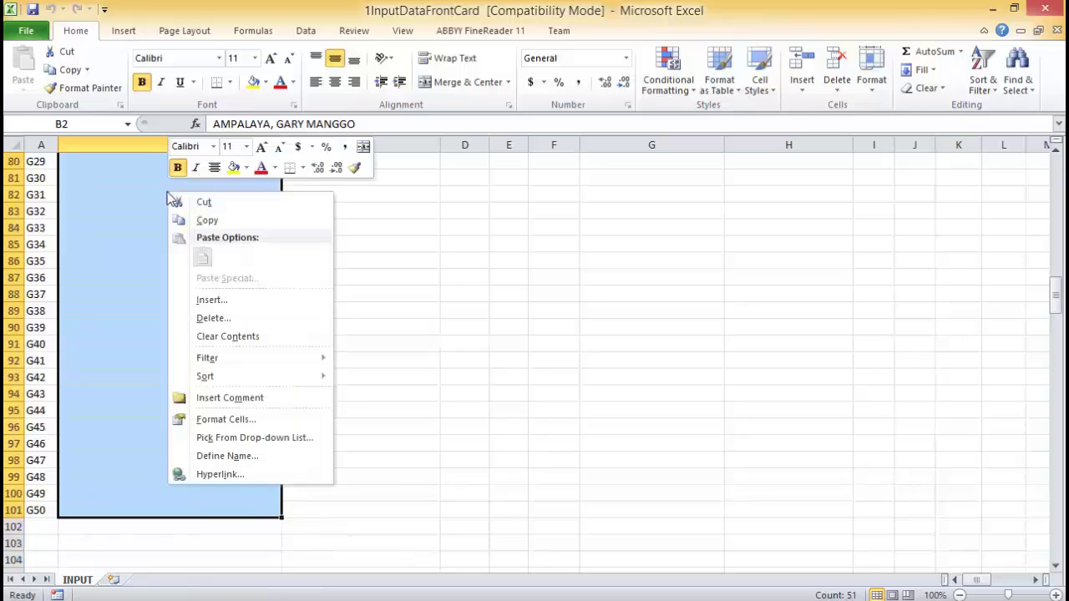
left_click(207, 221)
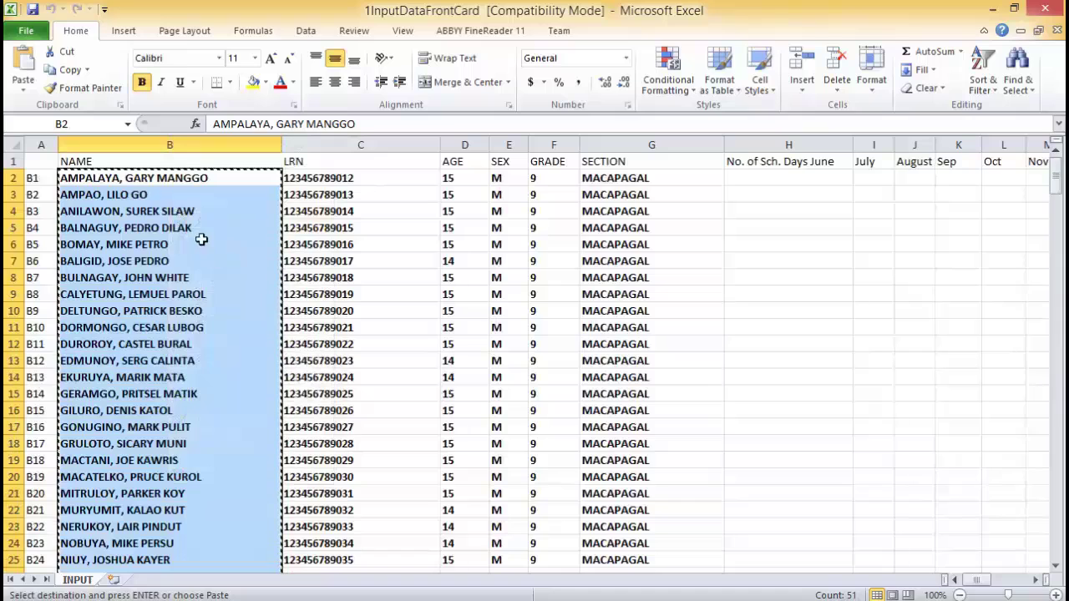
right_click(195, 195)
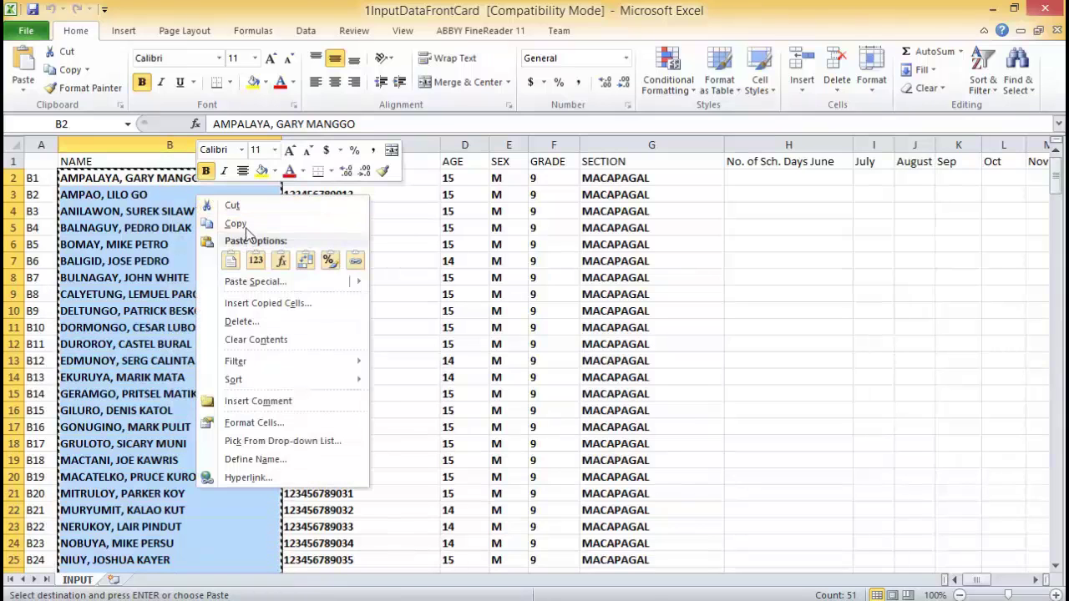
left_click(241, 222)
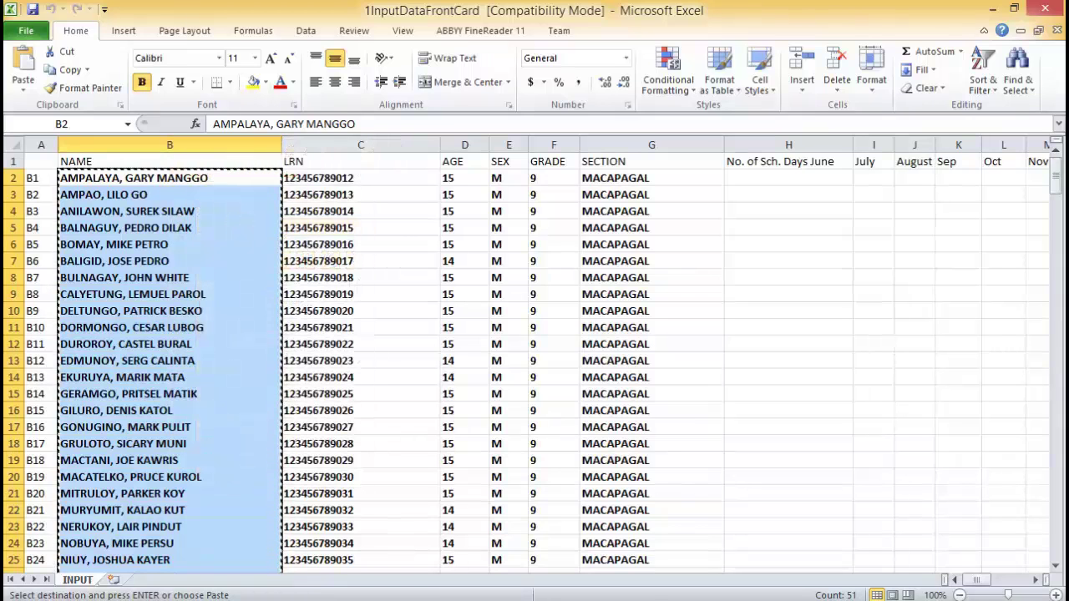
Paste the copied names as values into the NAMES column of the ap grade sheet starting at B9, and save the workbook.
left_click(380, 600)
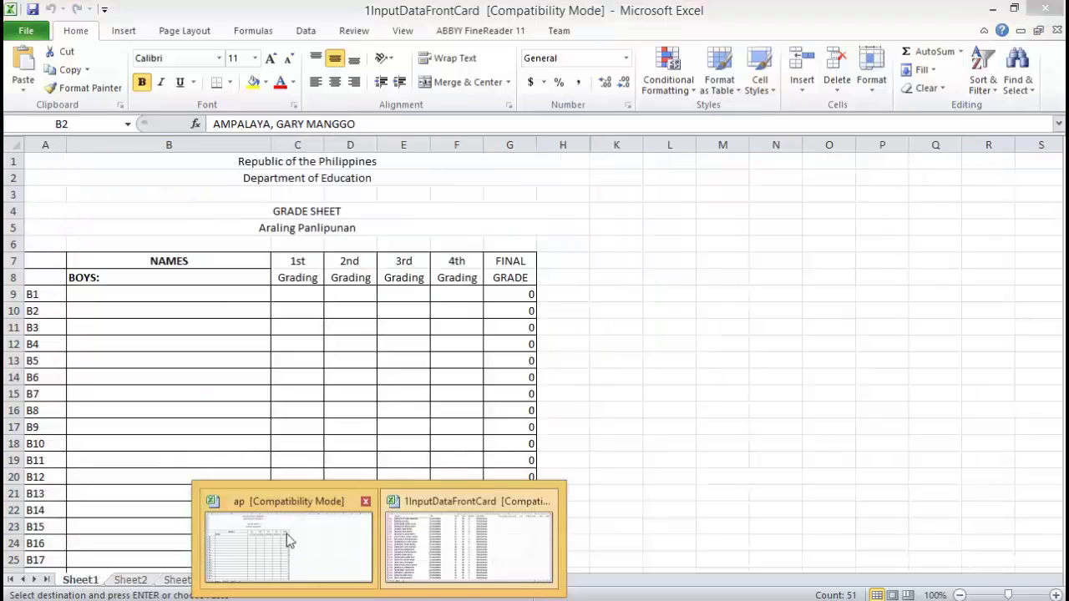
left_click(288, 535)
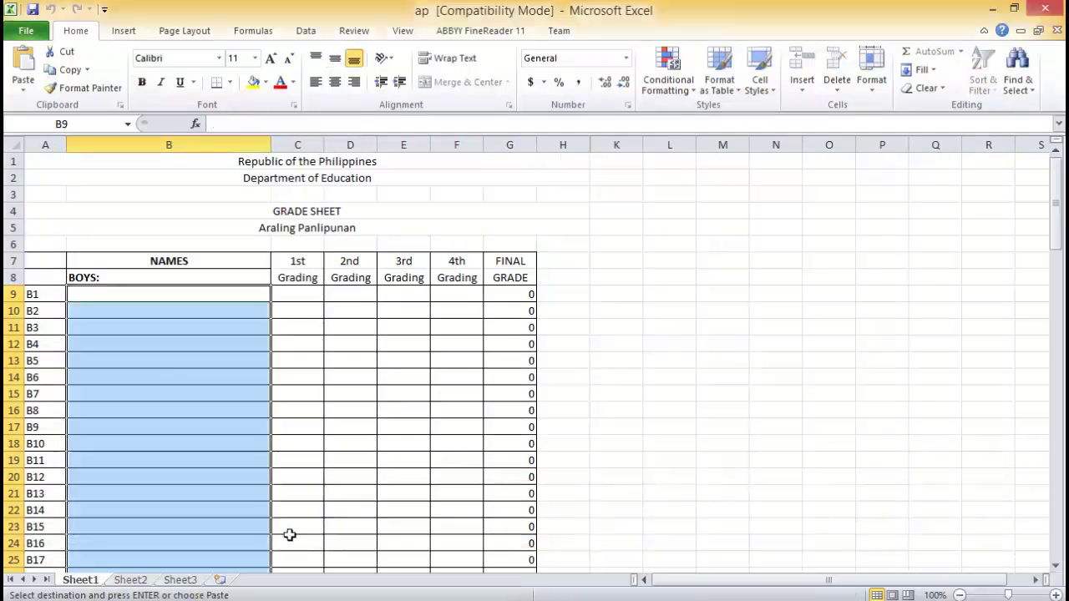
right_click(102, 294)
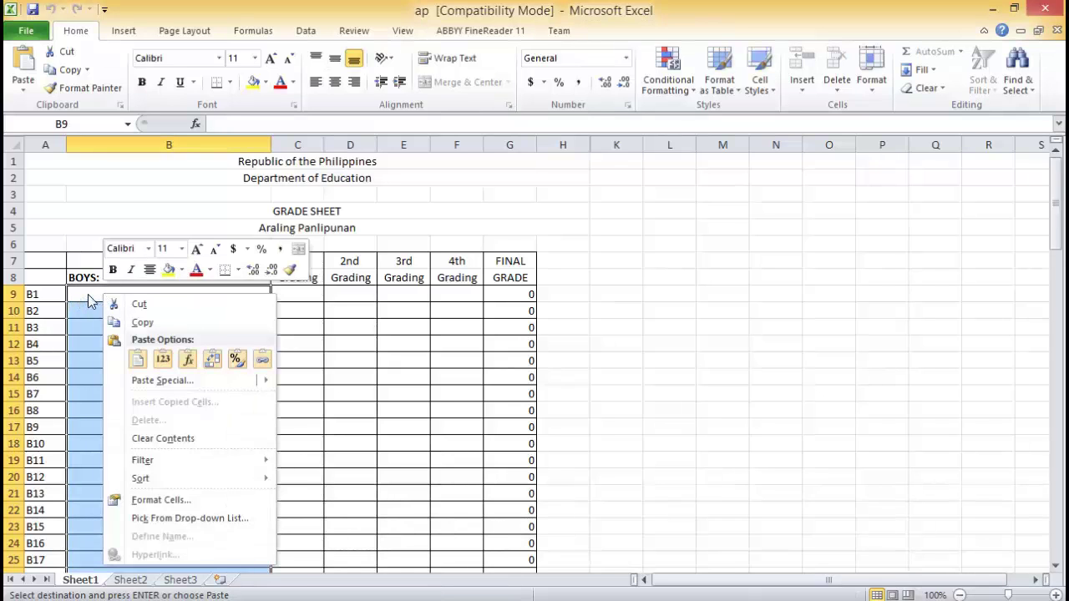
left_click(163, 361)
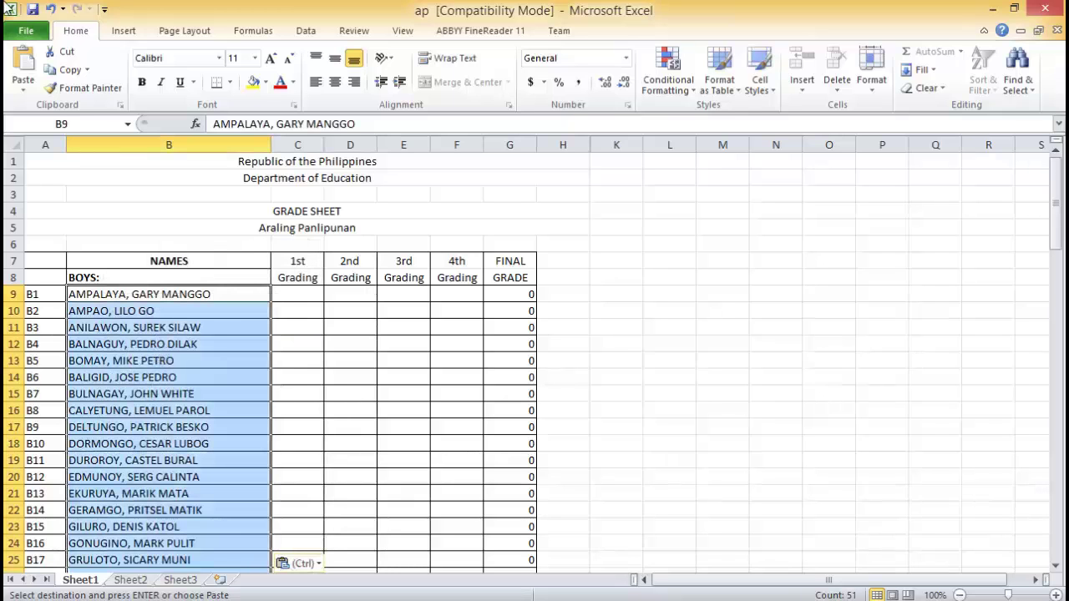
left_click(23, 34)
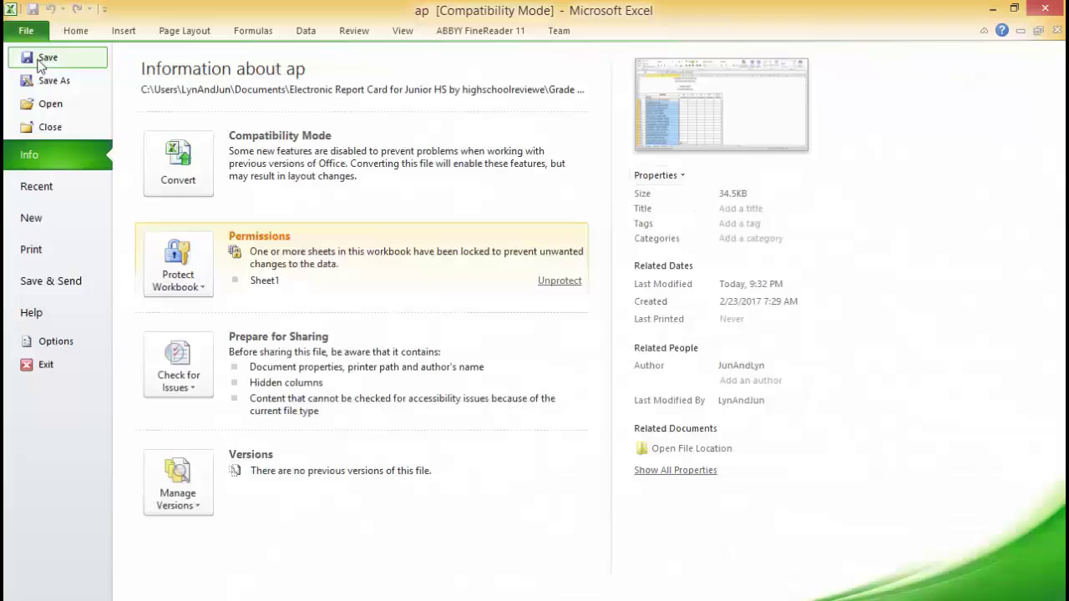
left_click(40, 60)
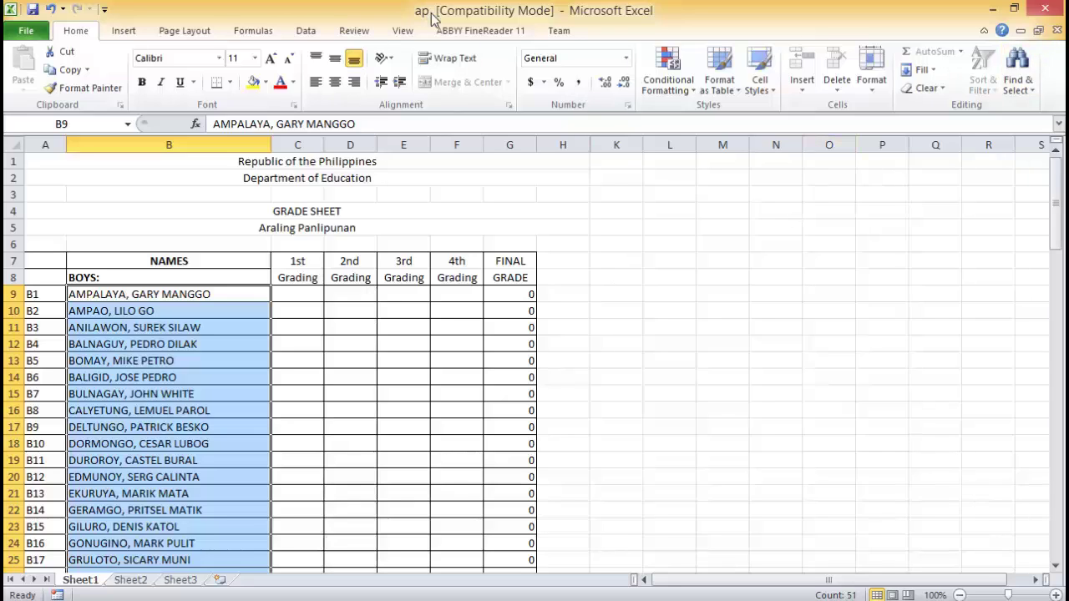
Close the ap workbook, go back to the Grade Sheets folder and open the arts workbook.
left_click(1055, 34)
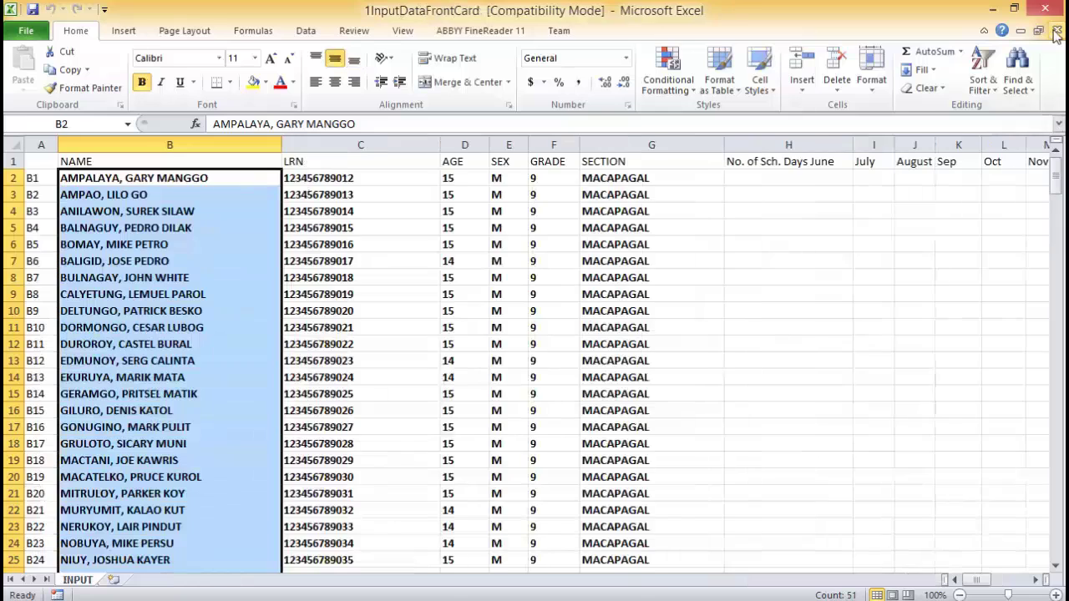
left_click(1045, 9)
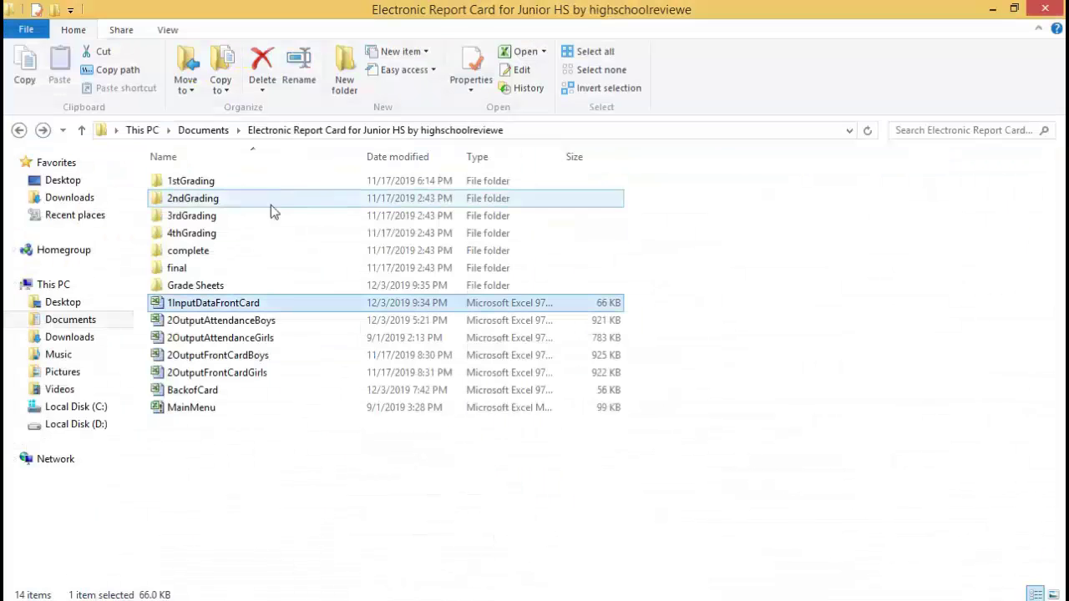
left_click(219, 287)
double_click(218, 286)
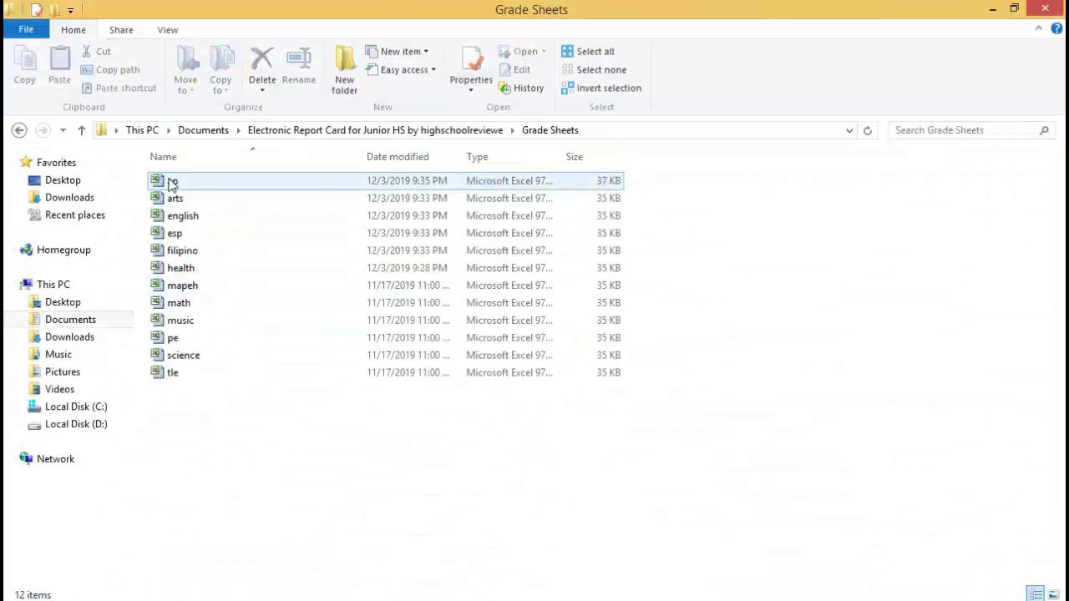
left_click(171, 184)
left_click(191, 200)
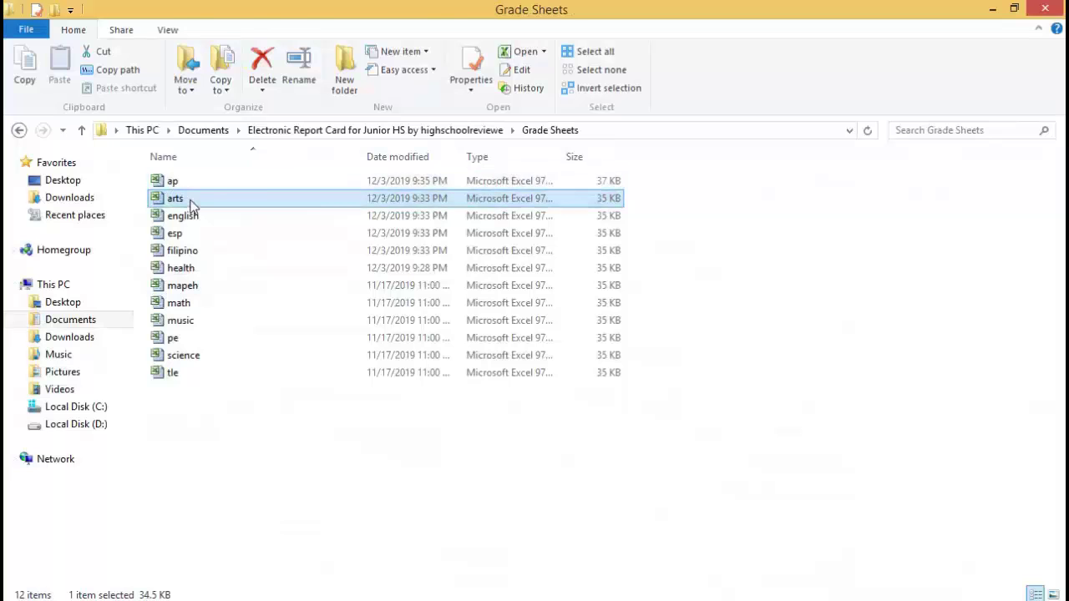
double_click(191, 200)
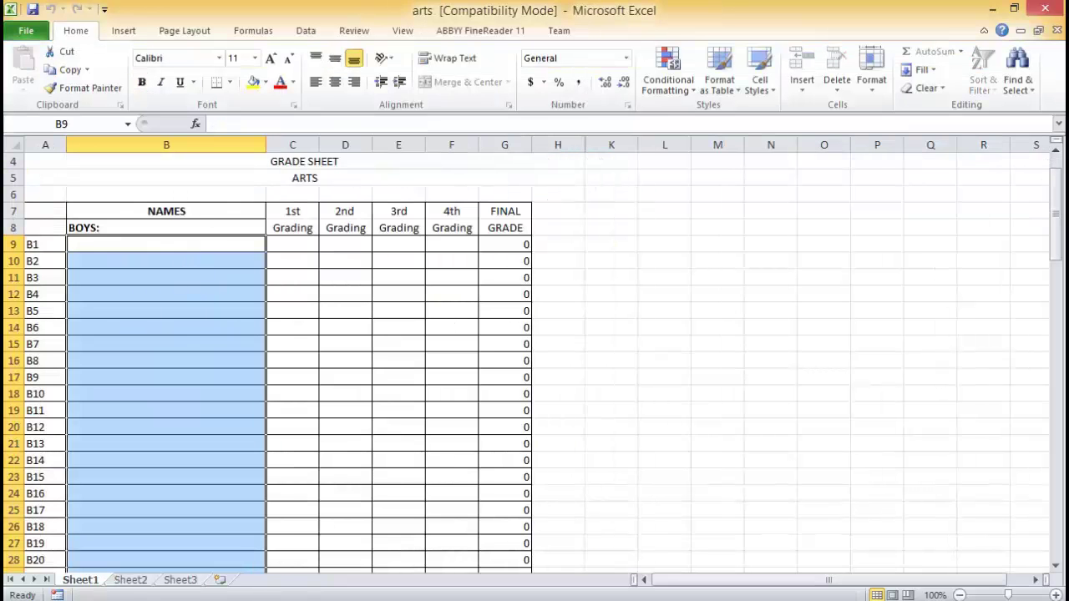
Copy the selected student names from the NAME column of the 1InputDataFrontCard workbook.
left_click(318, 575)
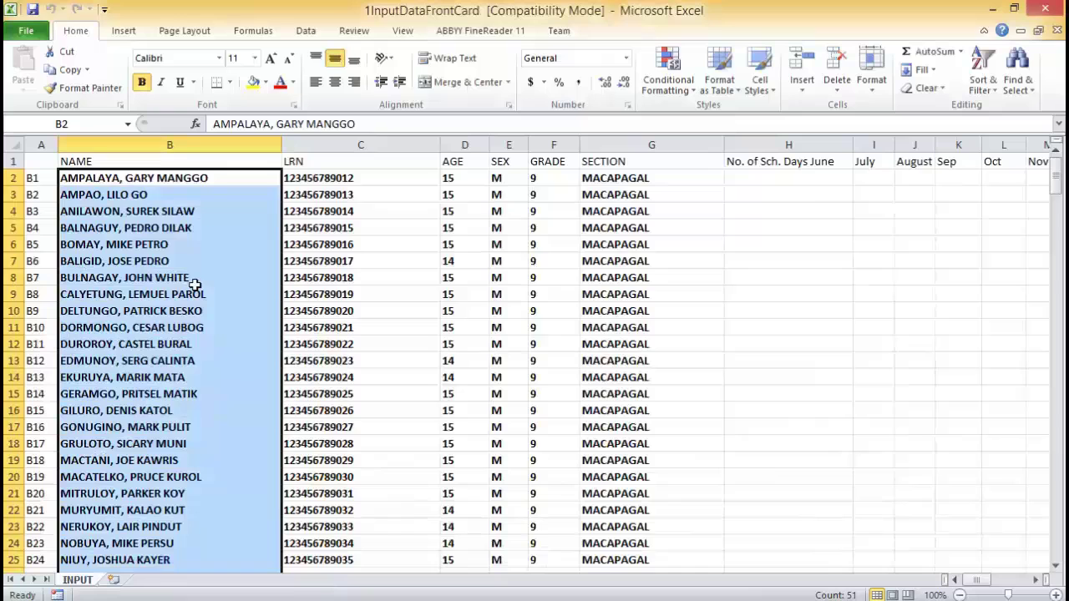
right_click(102, 182)
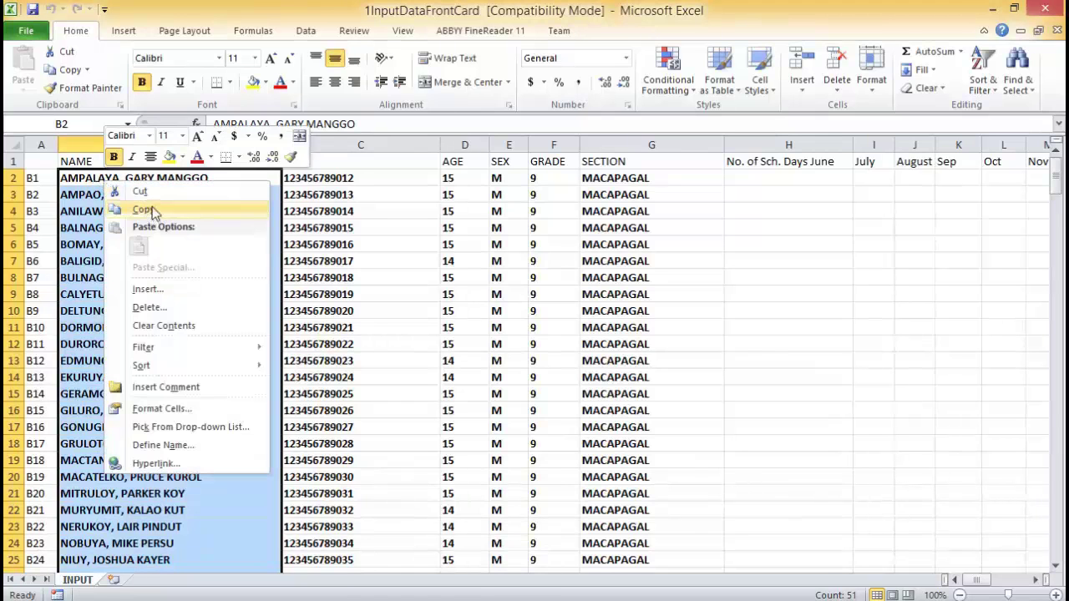
left_click(150, 212)
Paste the copied names as values into the NAMES column of the arts grade sheet starting at B9, and save the workbook.
mouse_move(330, 585)
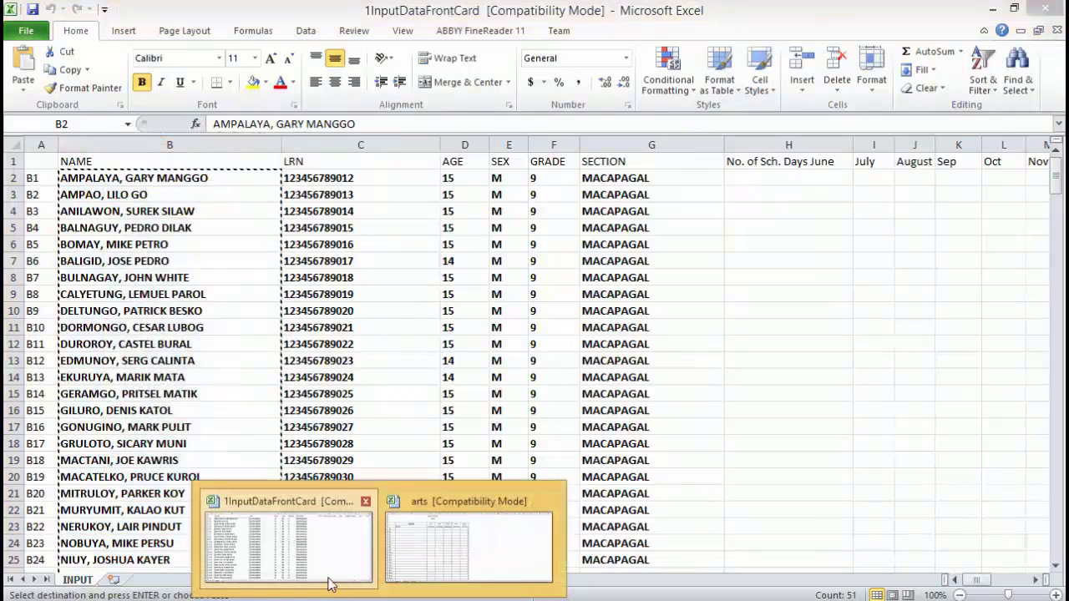
left_click(427, 543)
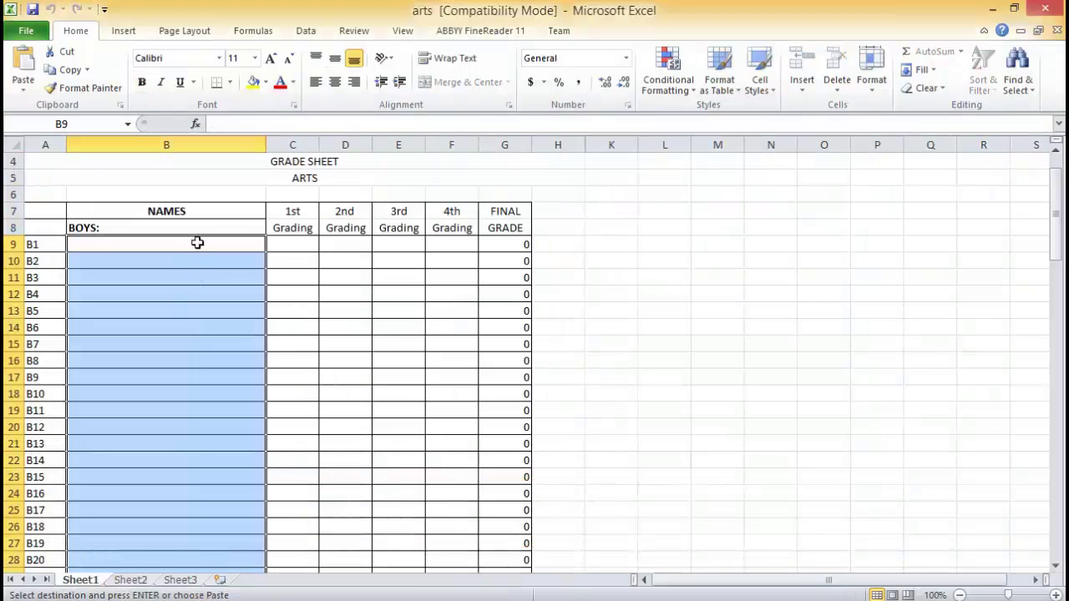
right_click(197, 242)
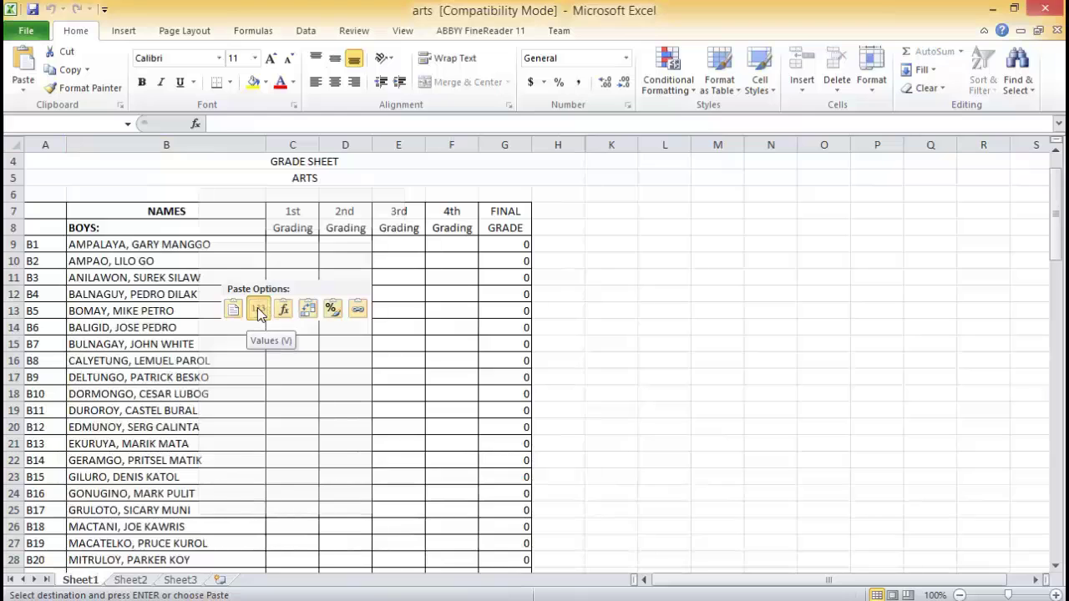
left_click(258, 312)
left_click(25, 31)
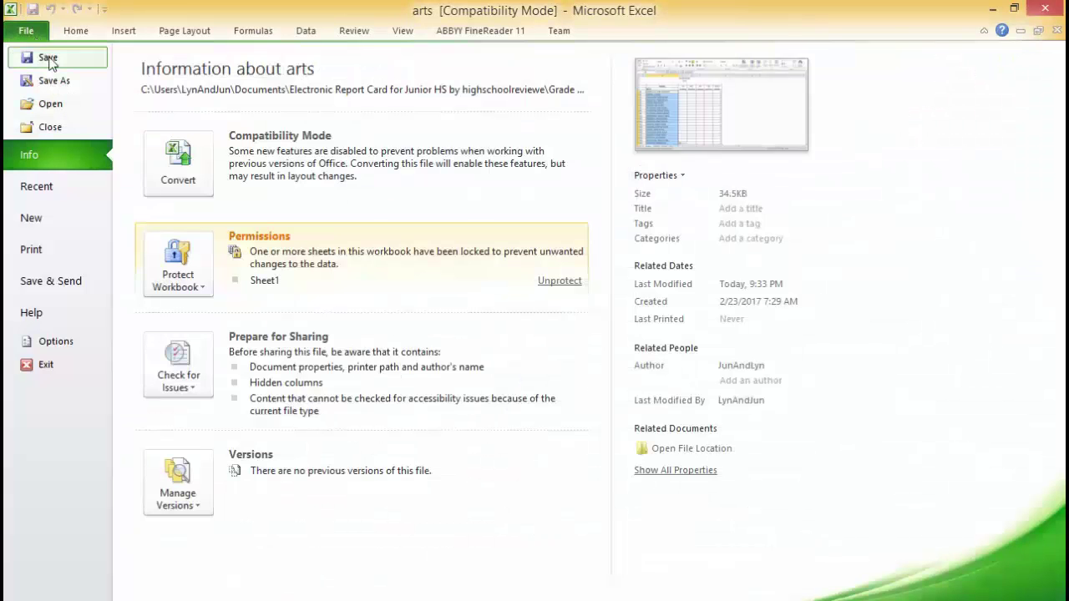
left_click(48, 59)
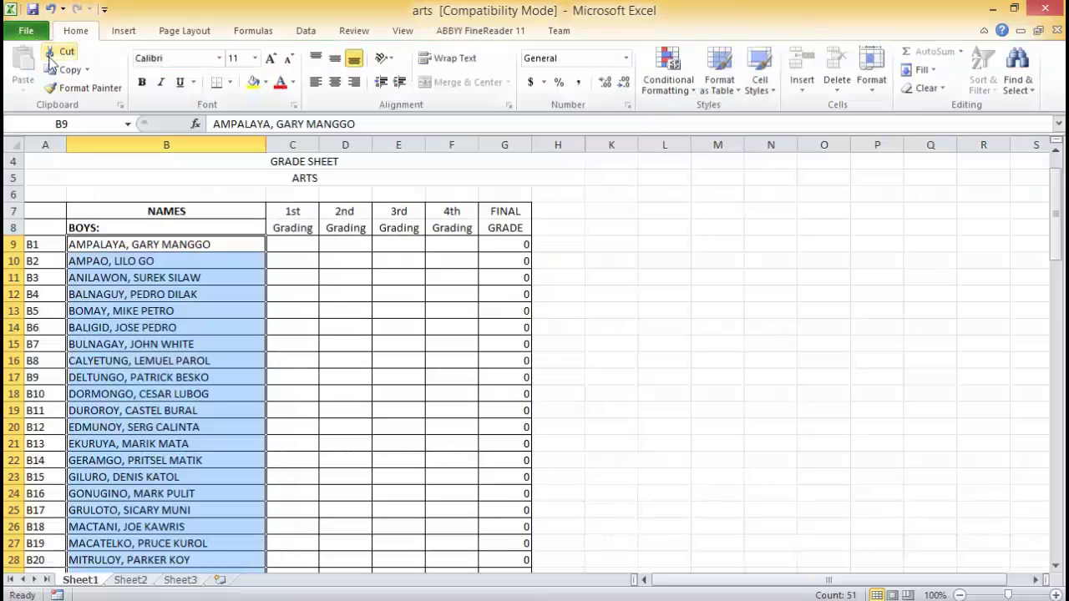
Close the arts workbook and open the english workbook from the Grade Sheets folder.
left_click(1057, 30)
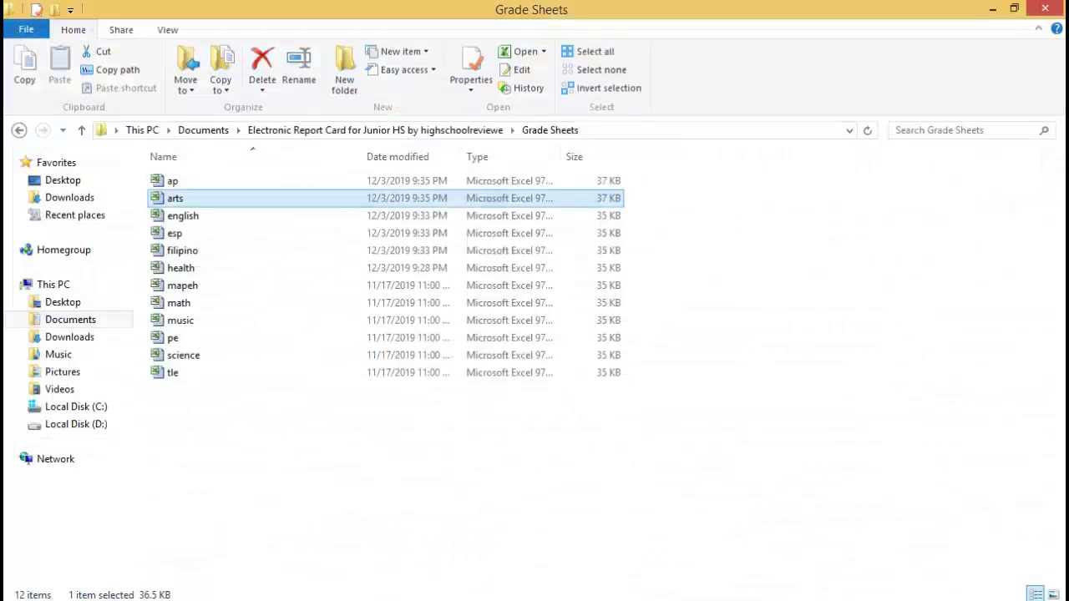
left_click(191, 222)
double_click(191, 222)
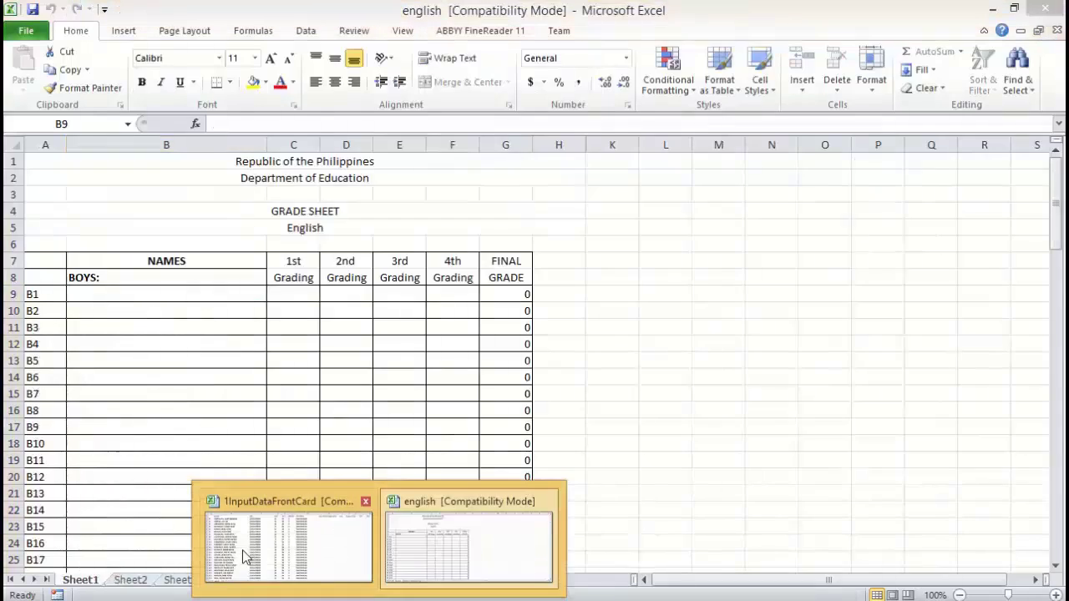
Switch to the 1InputDataFrontCard workbook and copy the selected student names in the NAME column again.
left_click(244, 556)
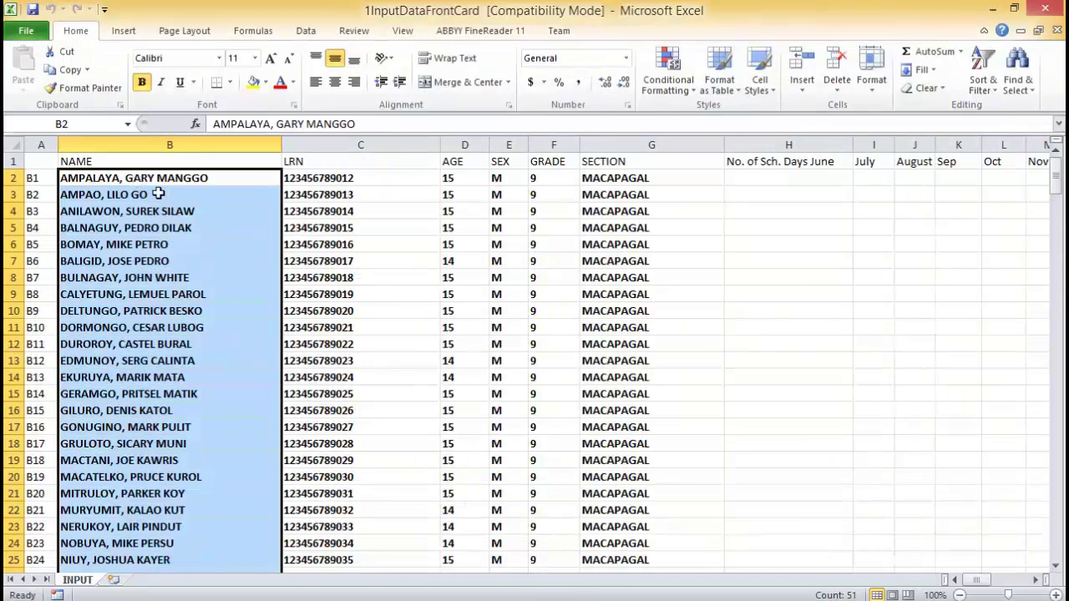
right_click(162, 181)
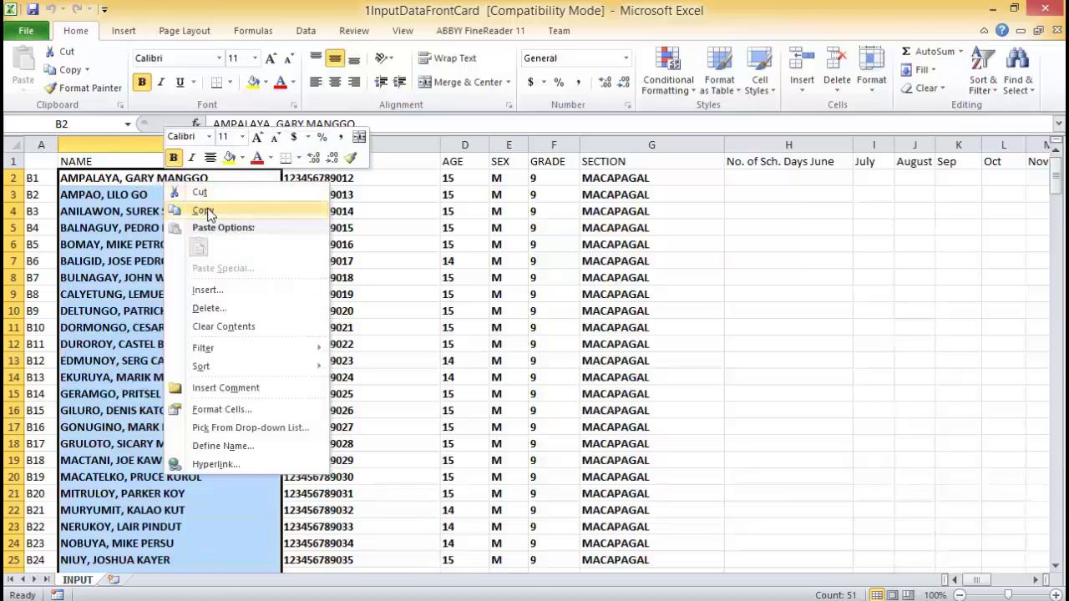
left_click(213, 216)
Paste the copied names as values into the NAMES column of the english grade sheet starting at B9, and save the workbook.
mouse_move(498, 537)
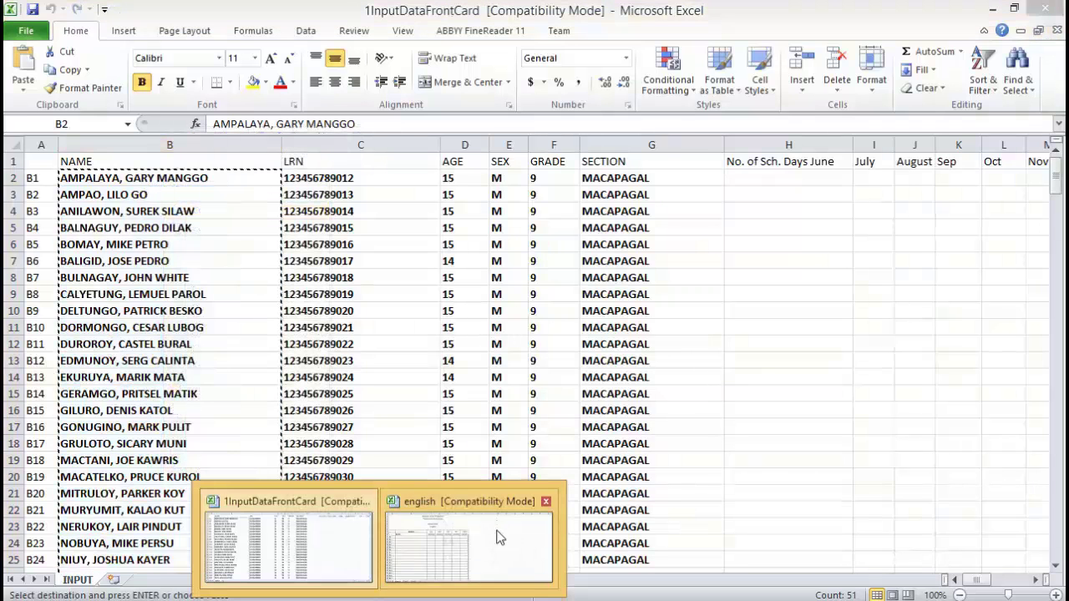
left_click(436, 549)
right_click(157, 294)
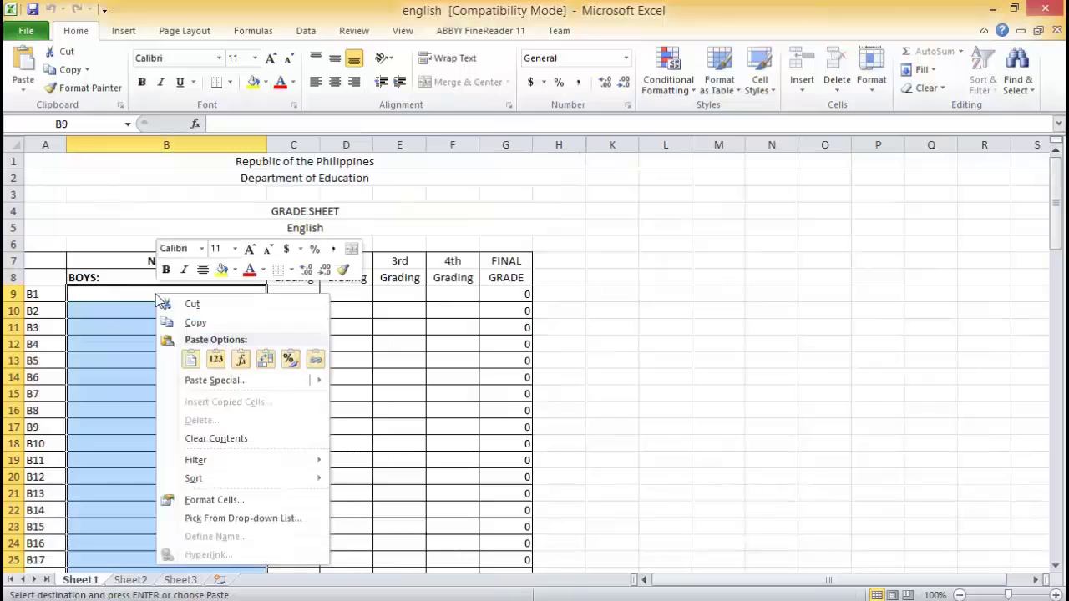
left_click(216, 360)
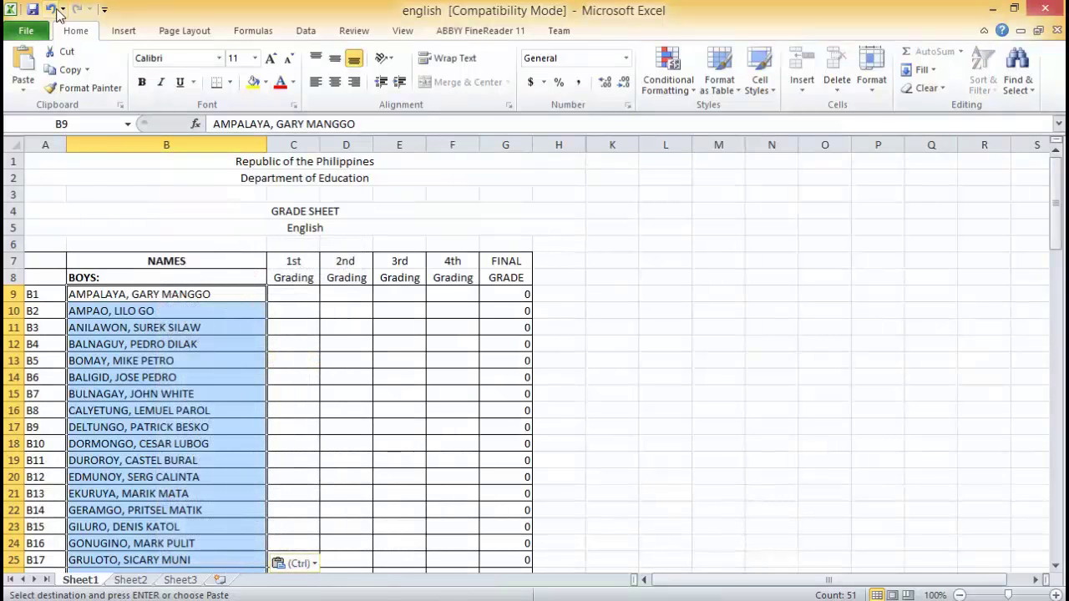
left_click(25, 31)
left_click(47, 60)
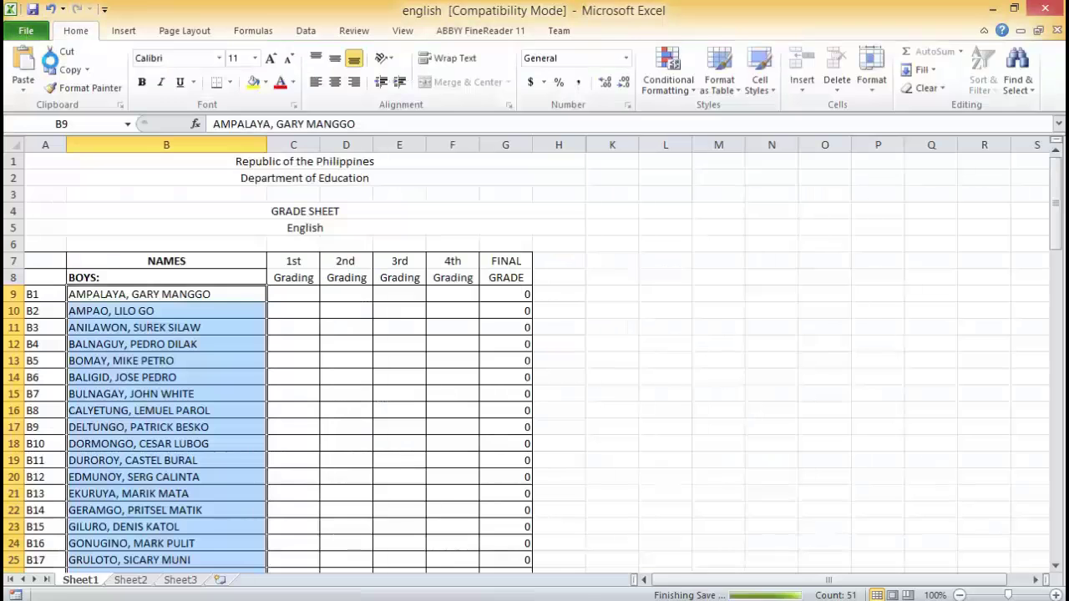
Close the english workbook and open the esp workbook from the Grade Sheets folder.
left_click(1057, 30)
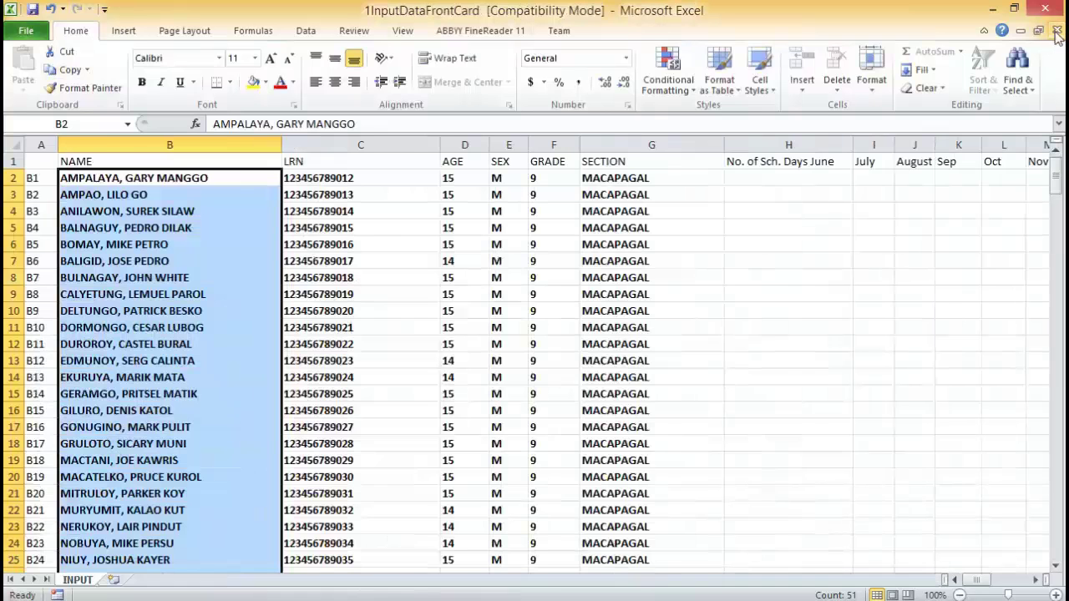
key("alt+Tab")
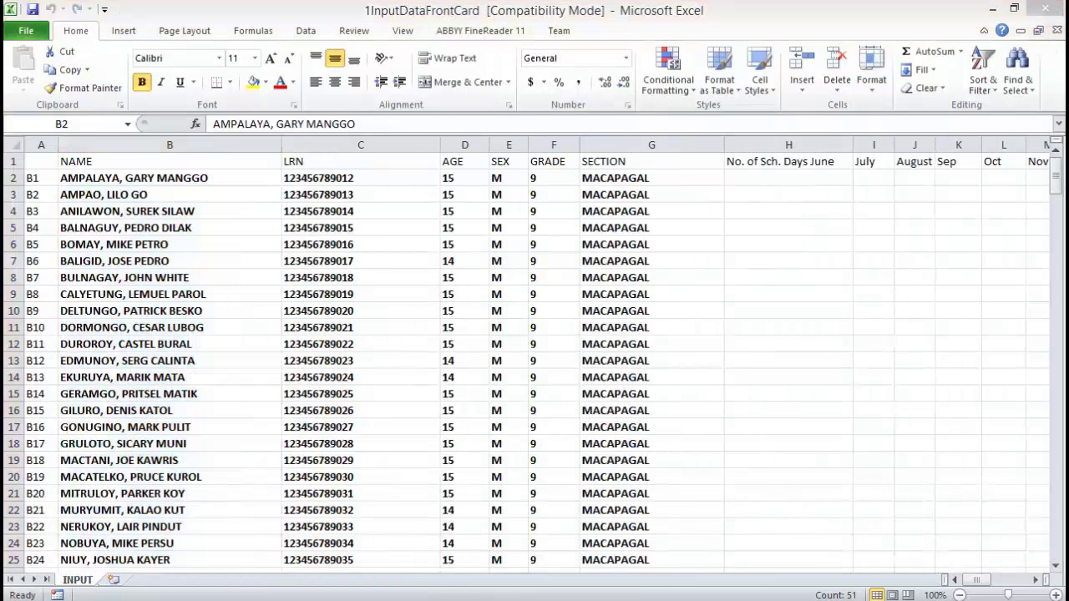
double_click(217, 235)
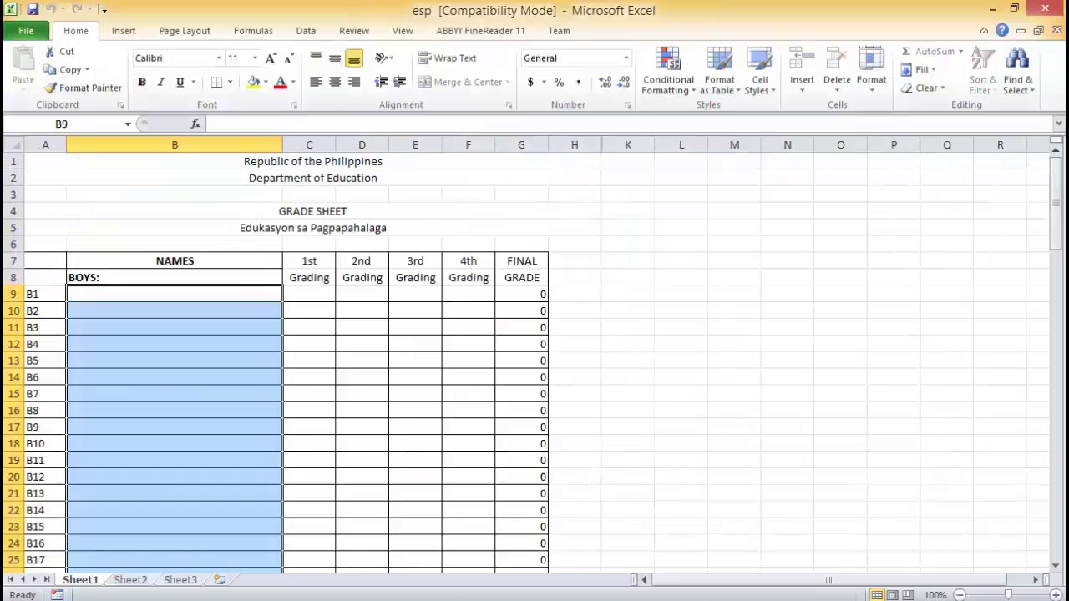
Return to the 1InputDataFrontCard workbook and copy the selected names in the NAME column for the esp grade sheet.
left_click(270, 548)
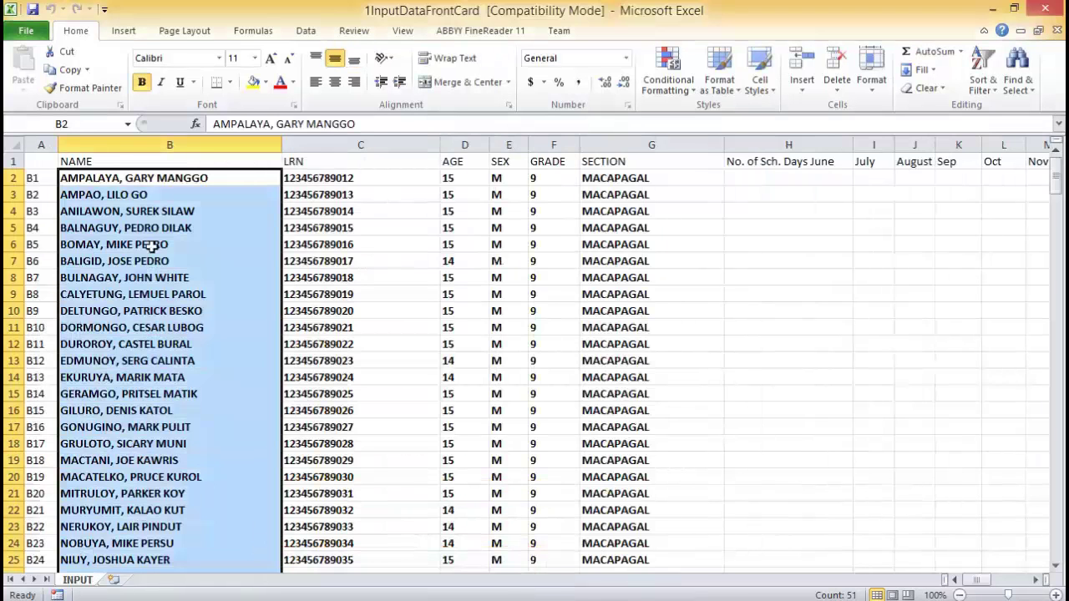
right_click(185, 178)
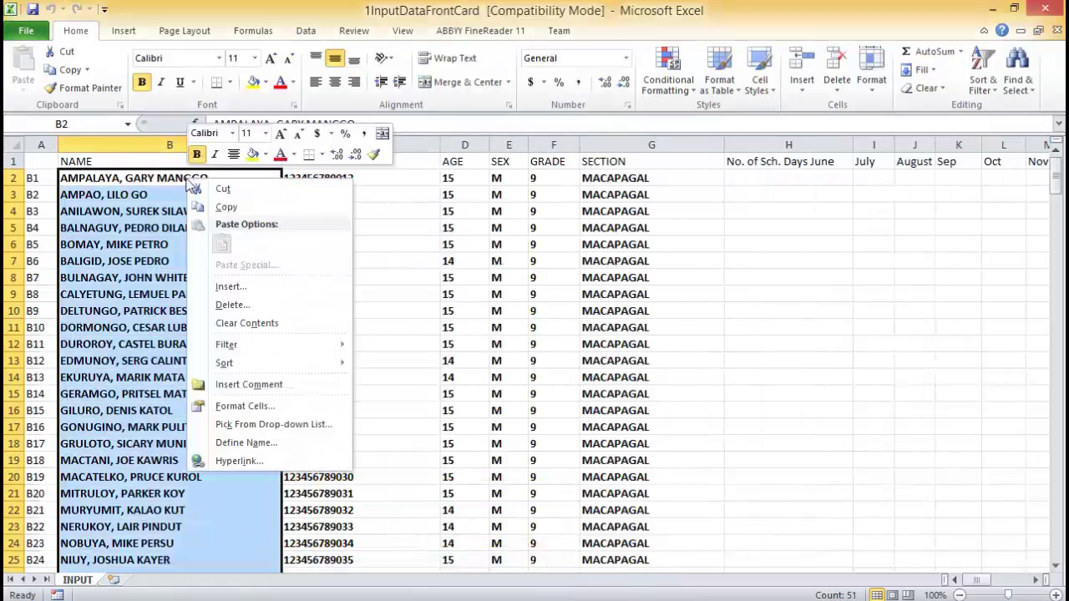
left_click(226, 207)
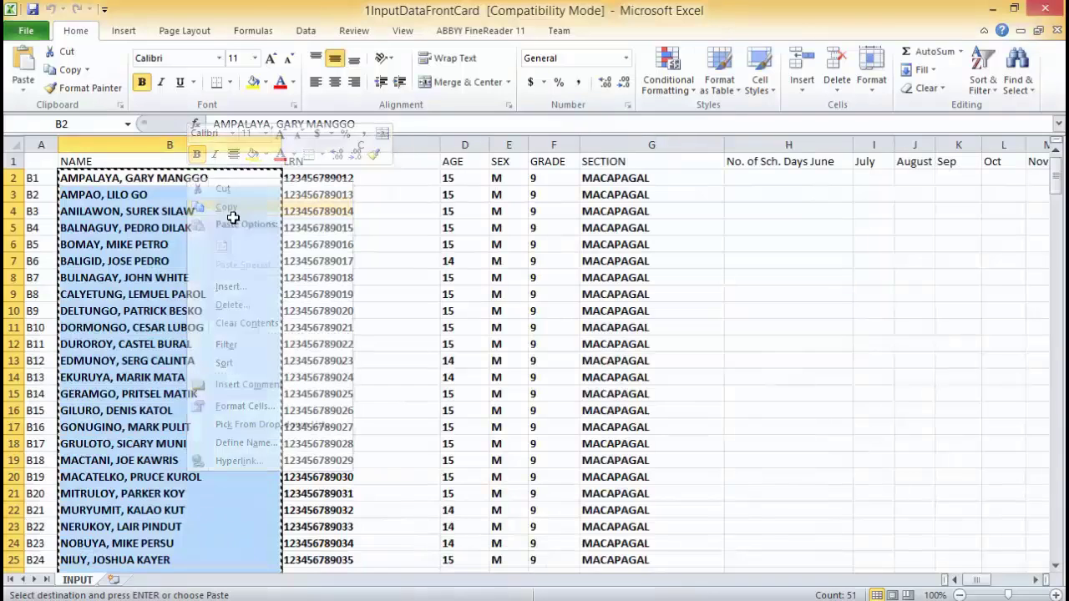
Paste the copied names as values into the NAMES column of the esp grade sheet starting at B9, then save and close the workbook.
left_click(401, 558)
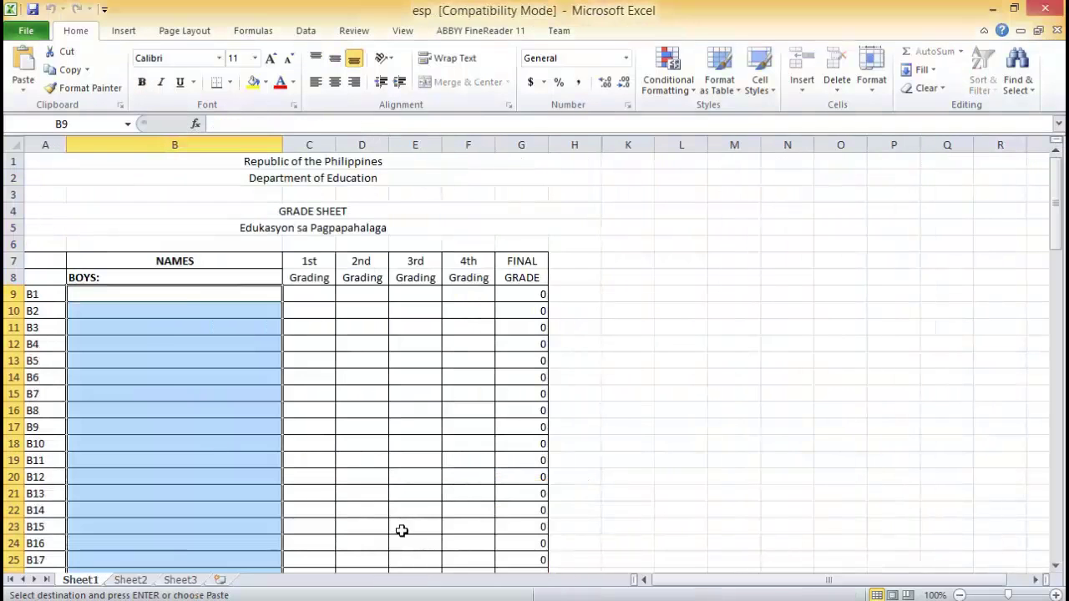
right_click(185, 291)
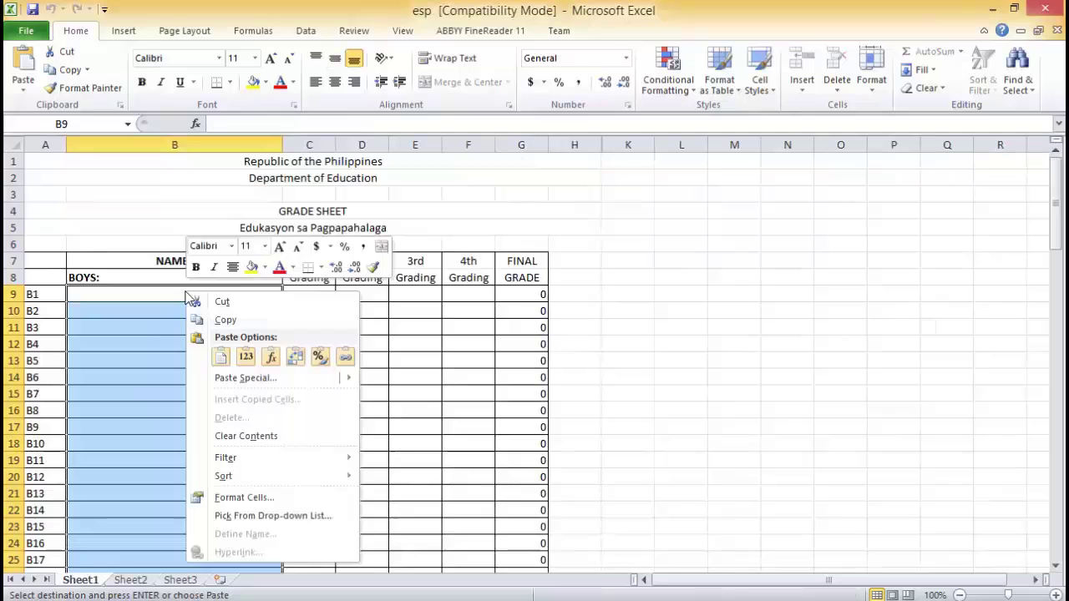
left_click(245, 358)
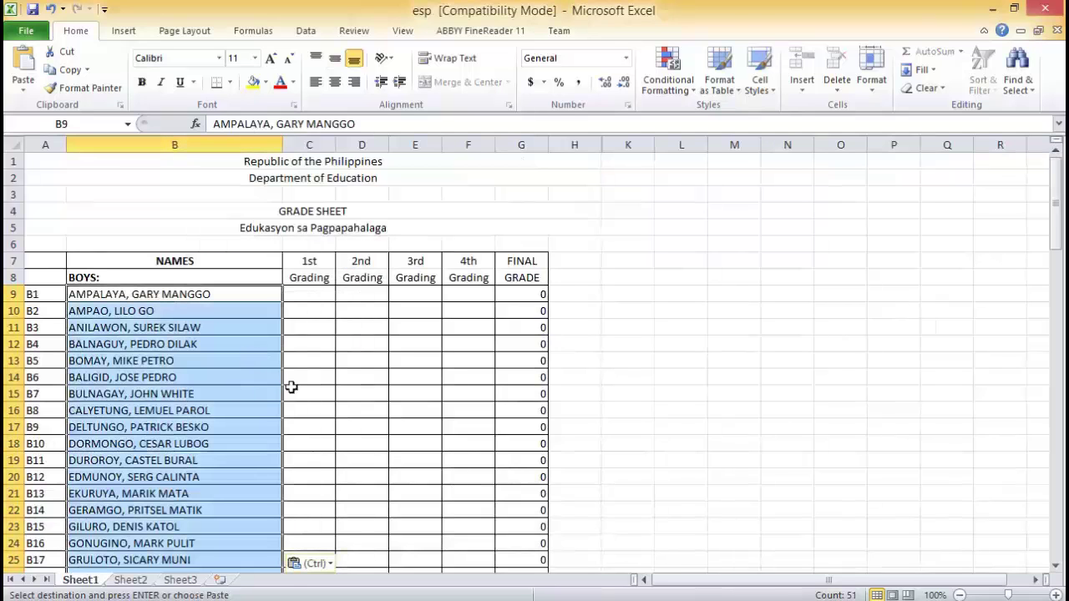
left_click(29, 31)
left_click(42, 58)
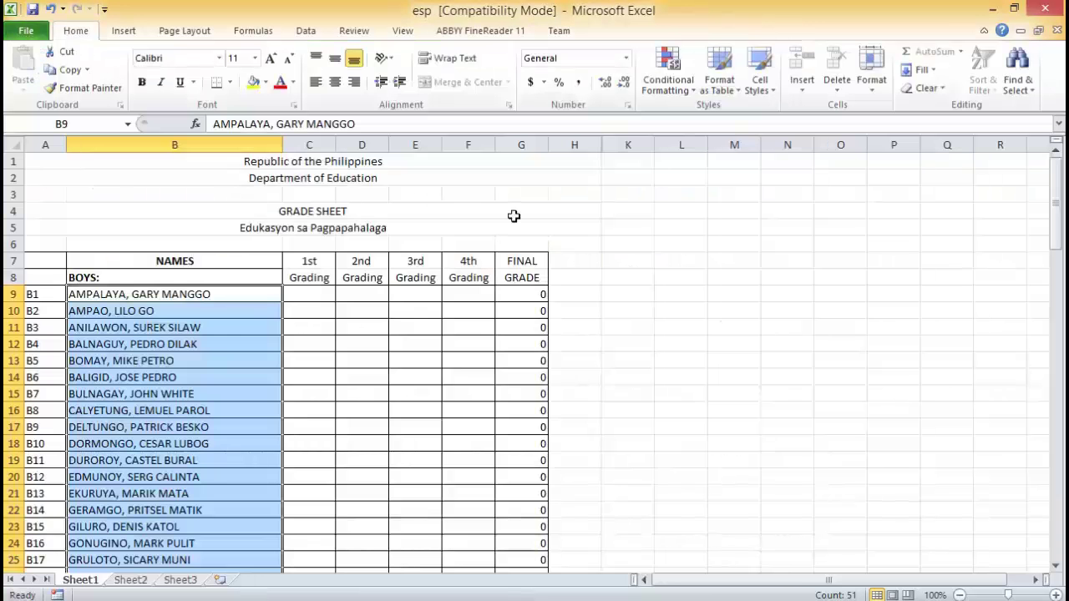
left_click(1057, 30)
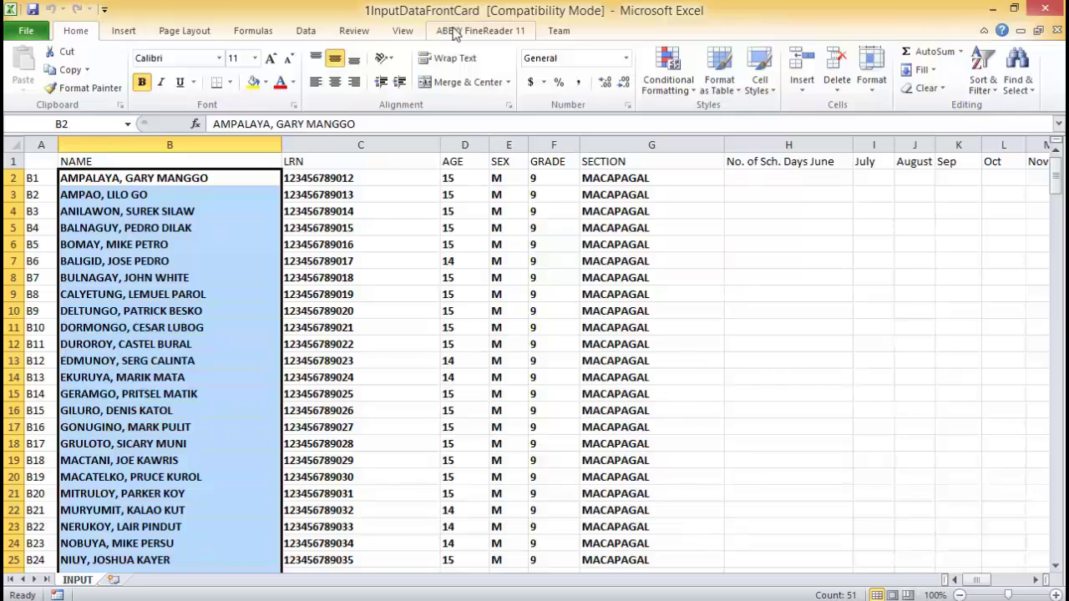
Return to the main Electronic Report Card folder in the file explorer and select the 1stGrading folder.
left_click(167, 600)
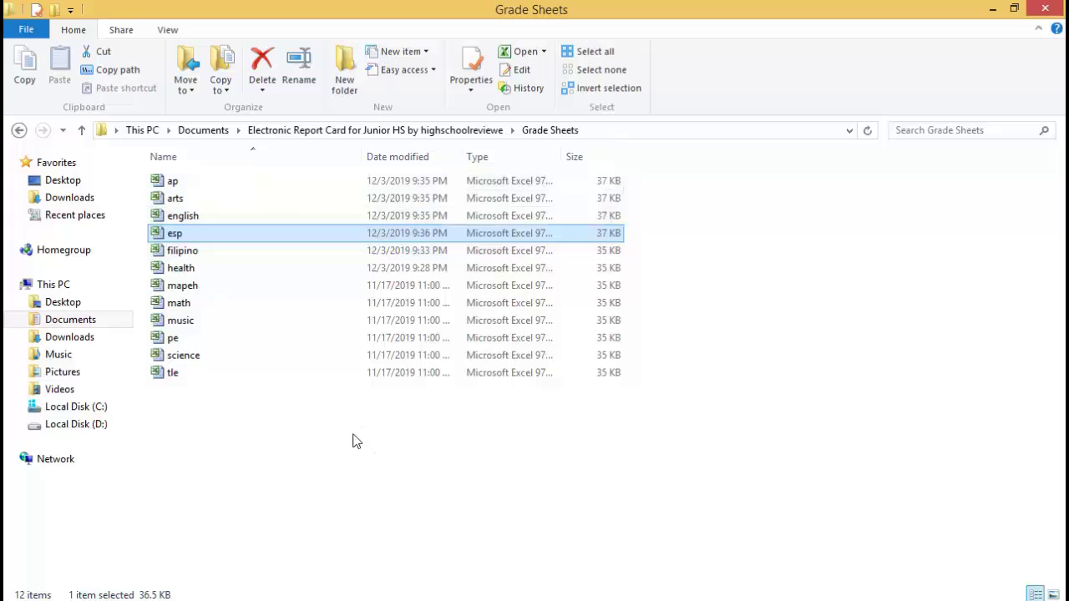
key("BackSpace")
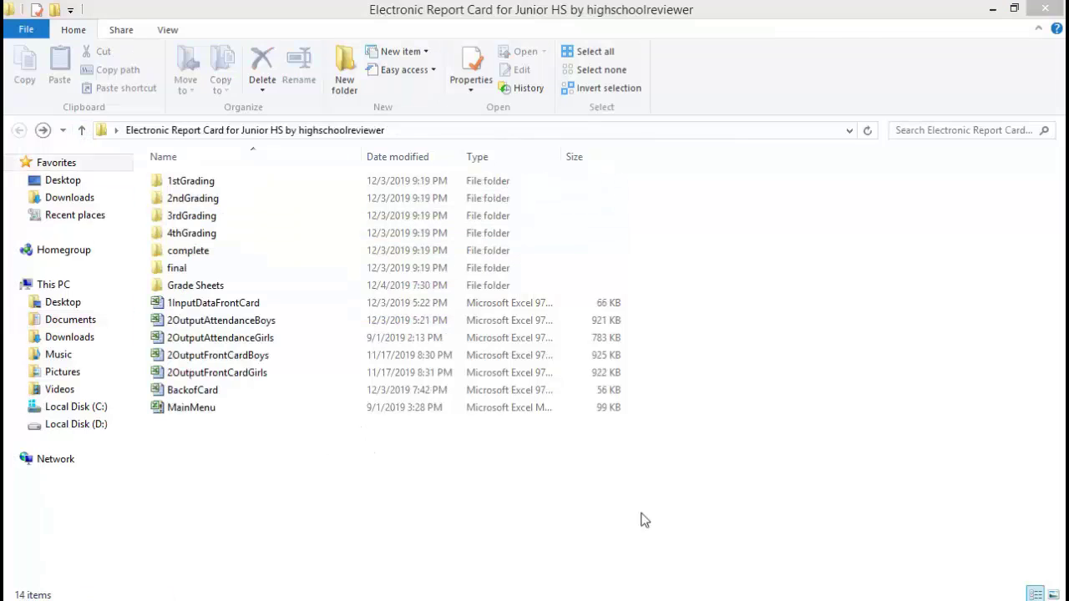
left_click(526, 500)
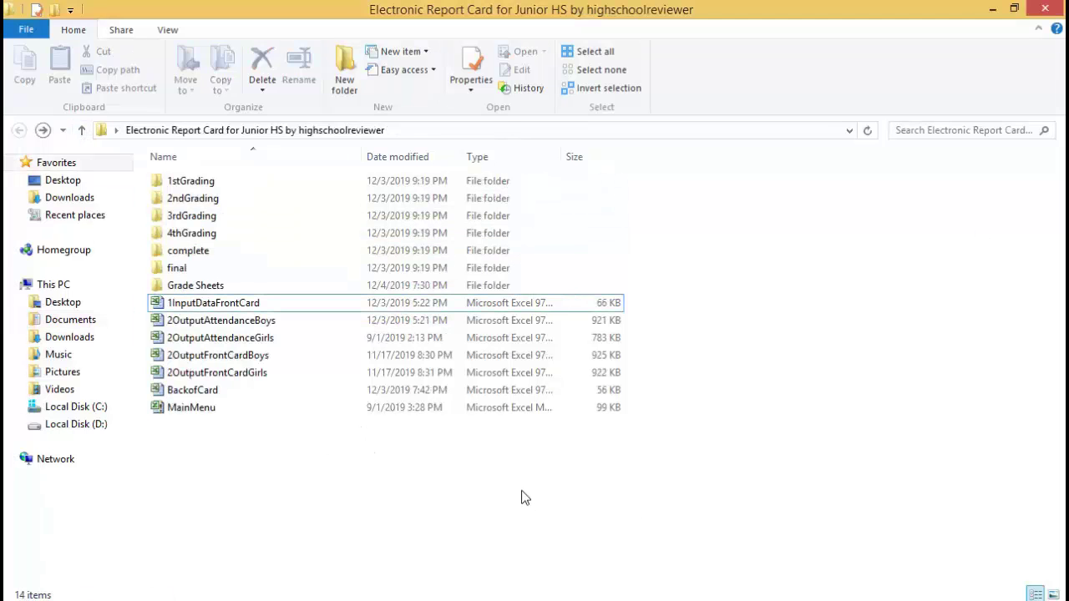
left_click(224, 189)
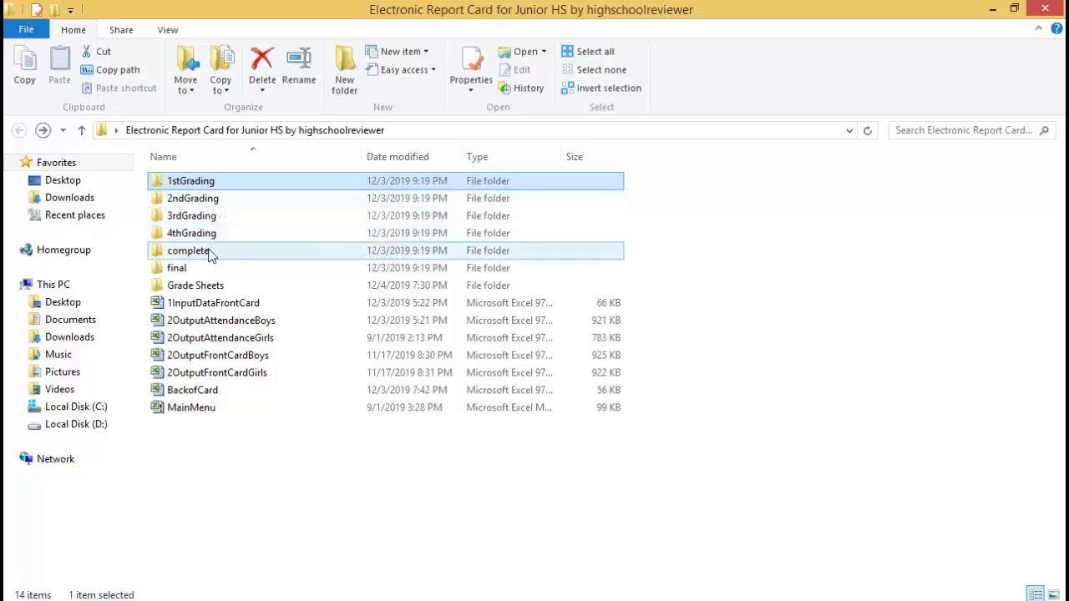
Open the 1stGradingGrades workbook from the 1stGrading folder and select cell B2 under NAME on the Summary sheet.
double_click(212, 185)
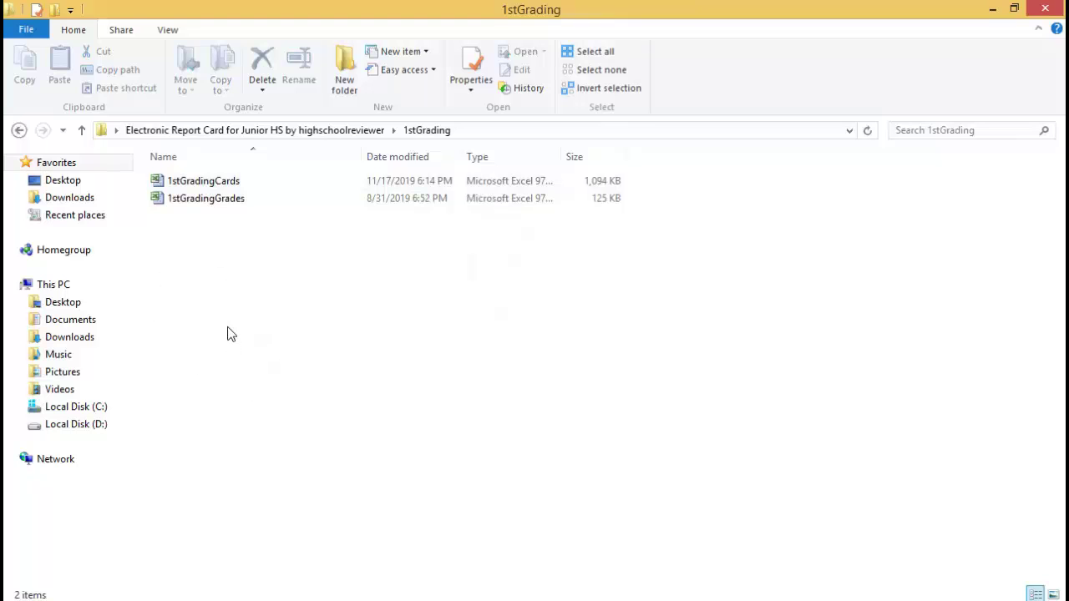
double_click(224, 203)
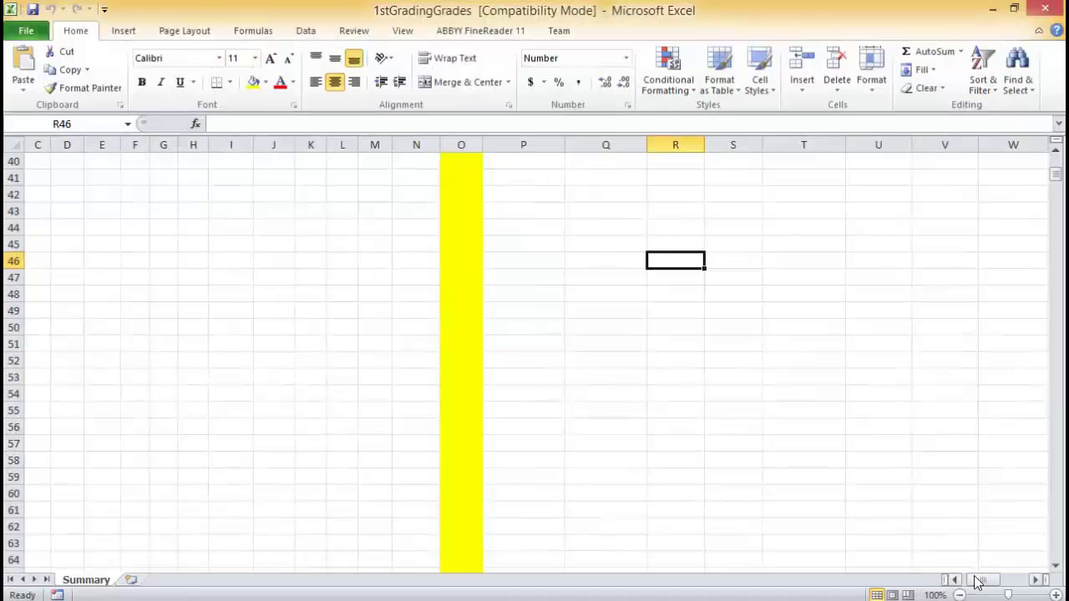
left_click_drag(974, 578, 884, 578)
scroll(514, 390, "up", 6)
scroll(514, 390, "up", 7)
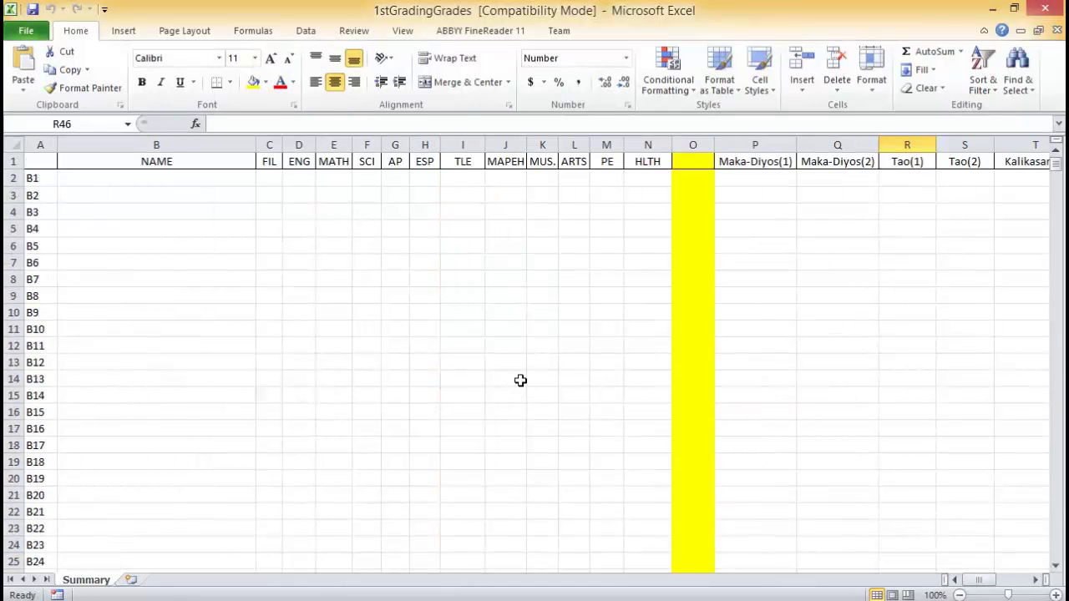
left_click(201, 178)
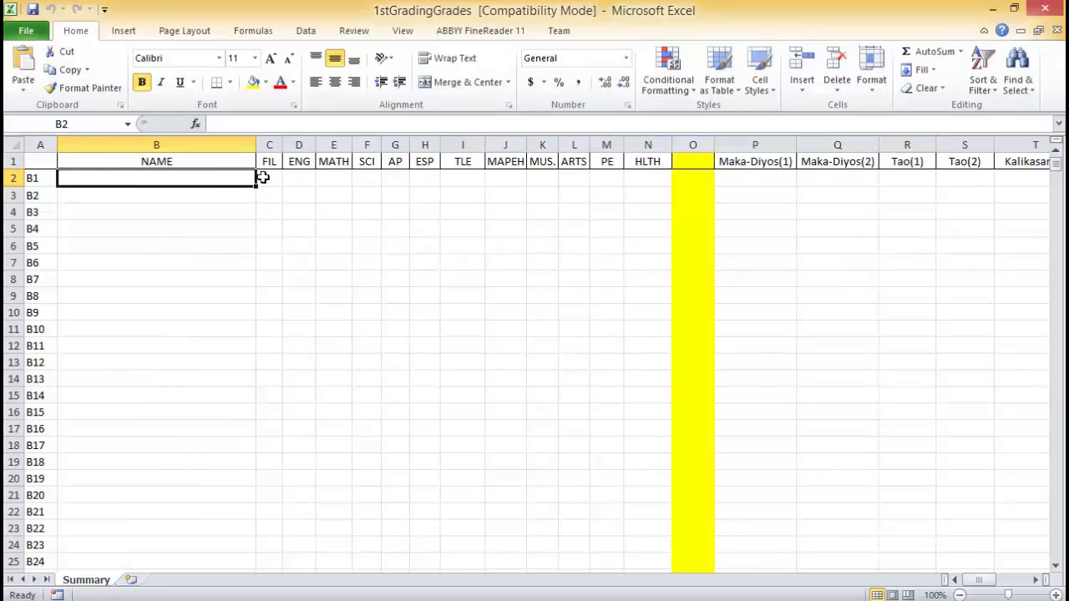
left_click_drag(264, 177, 644, 174)
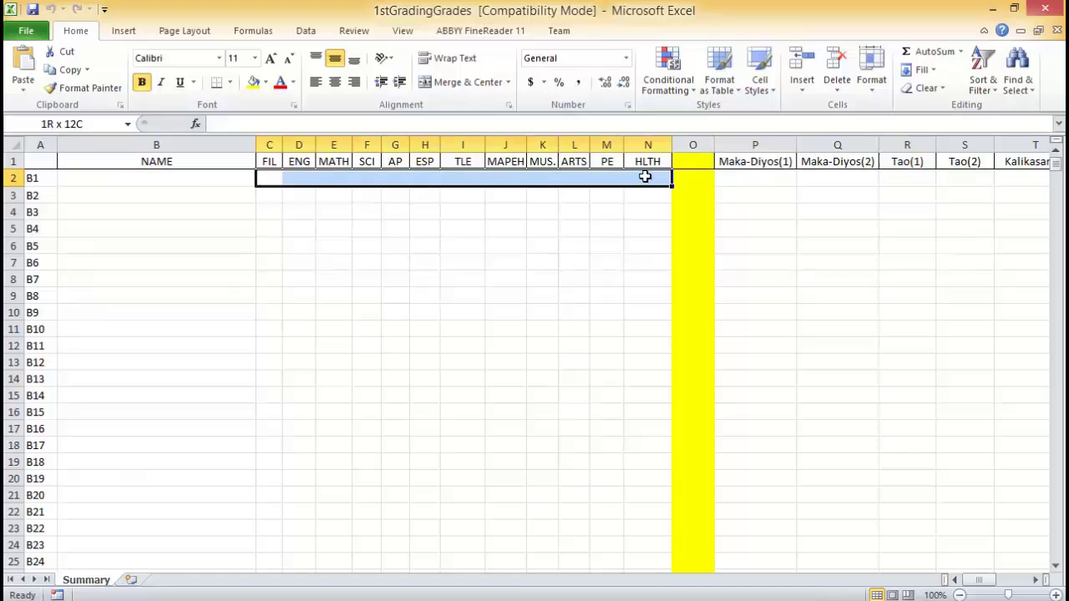
left_click(201, 176)
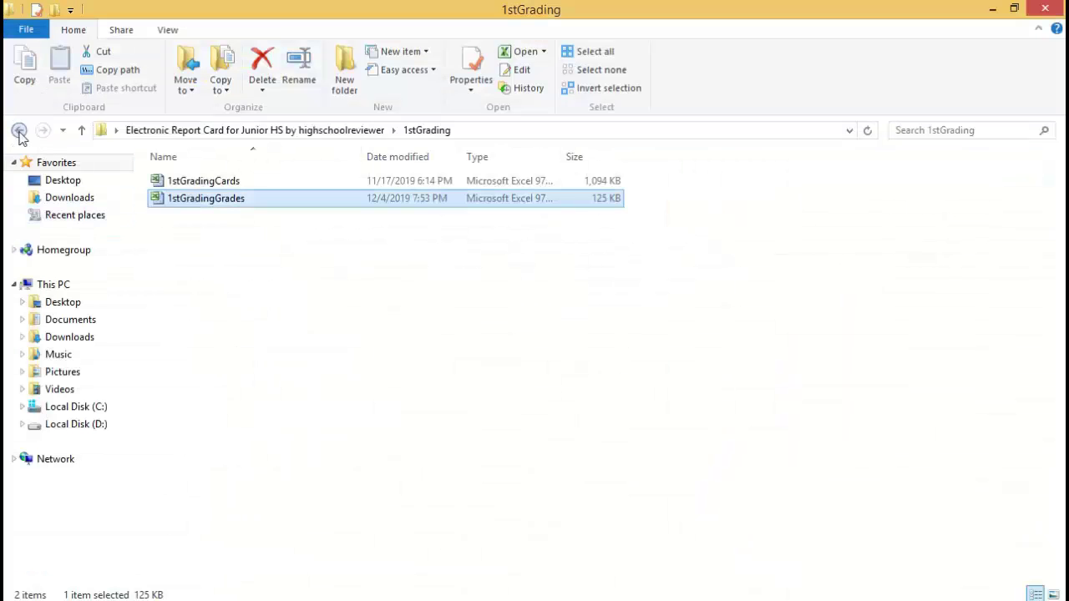
Open the 1InputDataFrontCard workbook from the main report card folder and copy the NAME column range B2:B101.
left_click(18, 133)
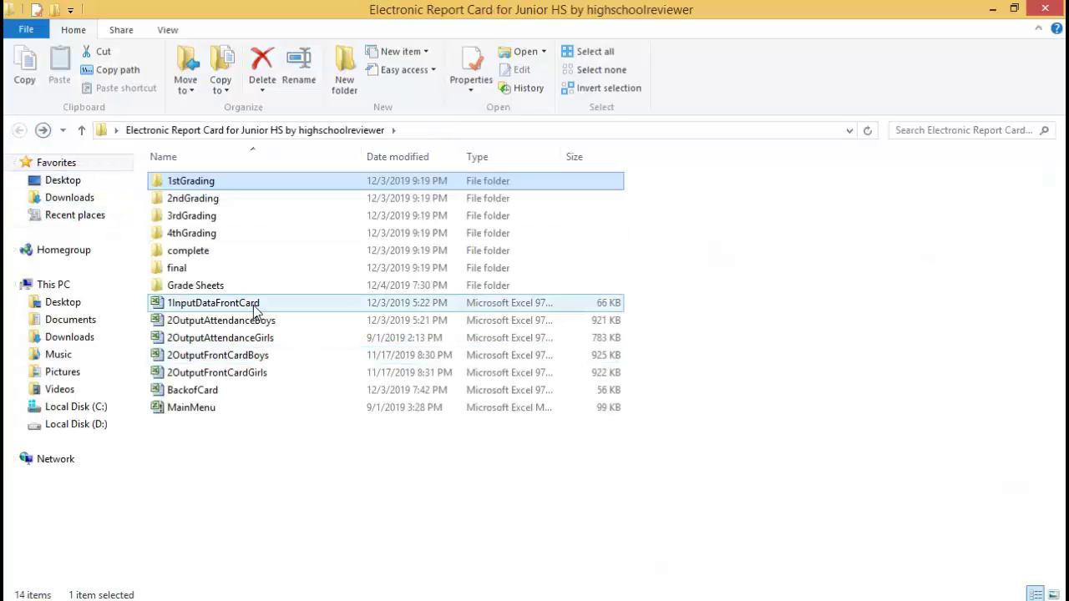
double_click(227, 312)
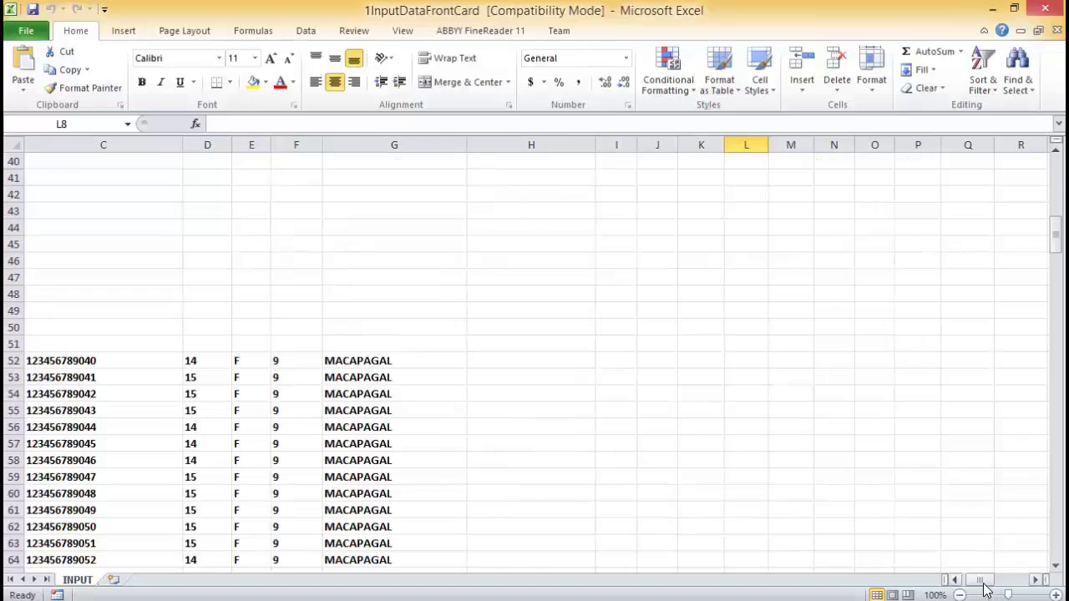
left_click_drag(960, 580, 919, 580)
scroll(711, 429, "up", 12)
scroll(722, 437, "up", 1)
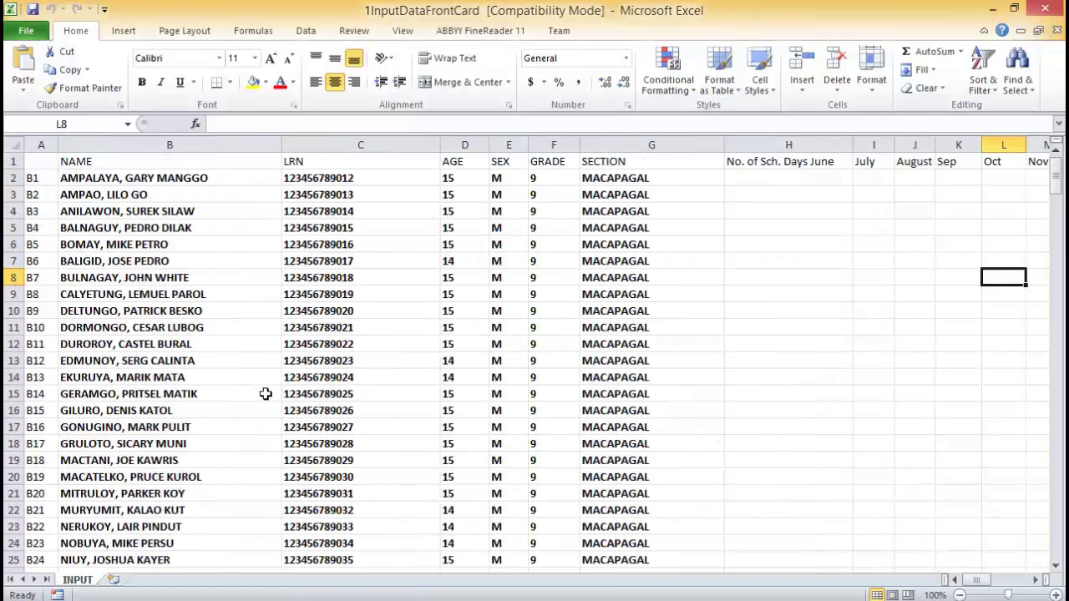
left_click_drag(125, 177, 215, 533)
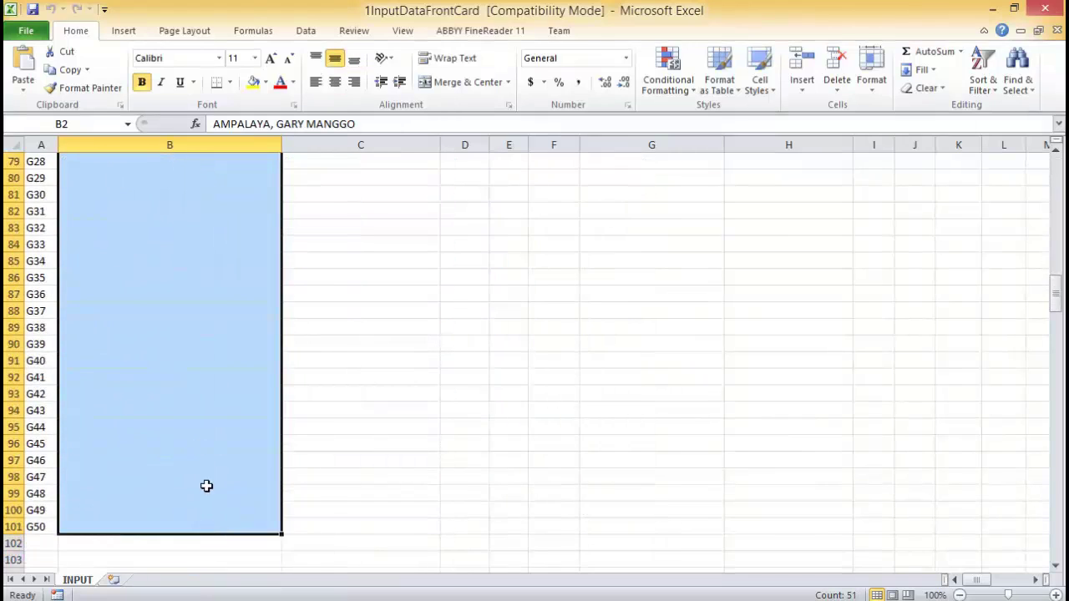
right_click(161, 274)
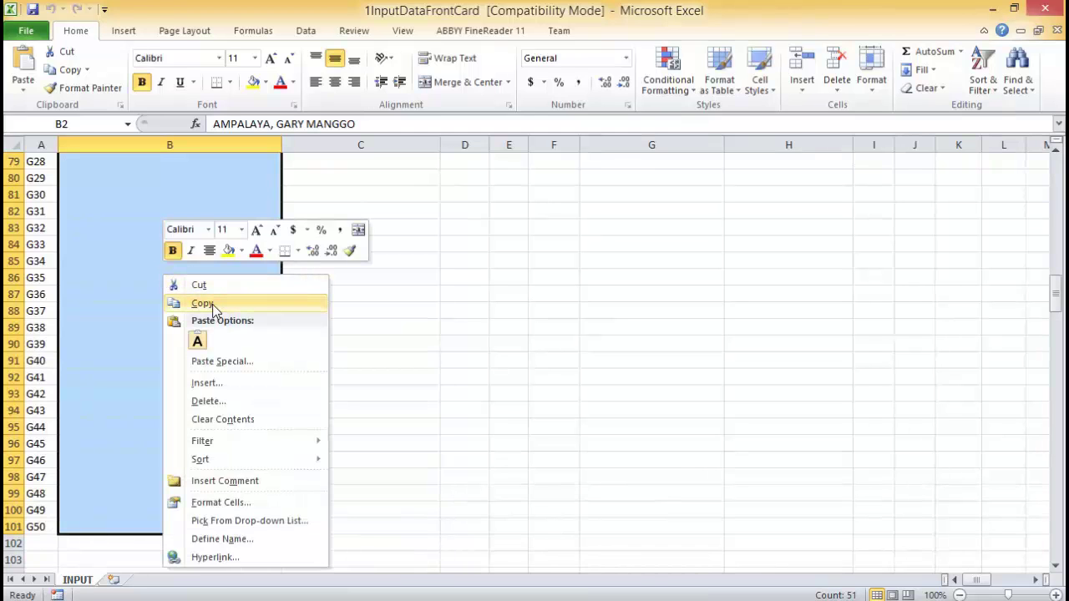
left_click(203, 303)
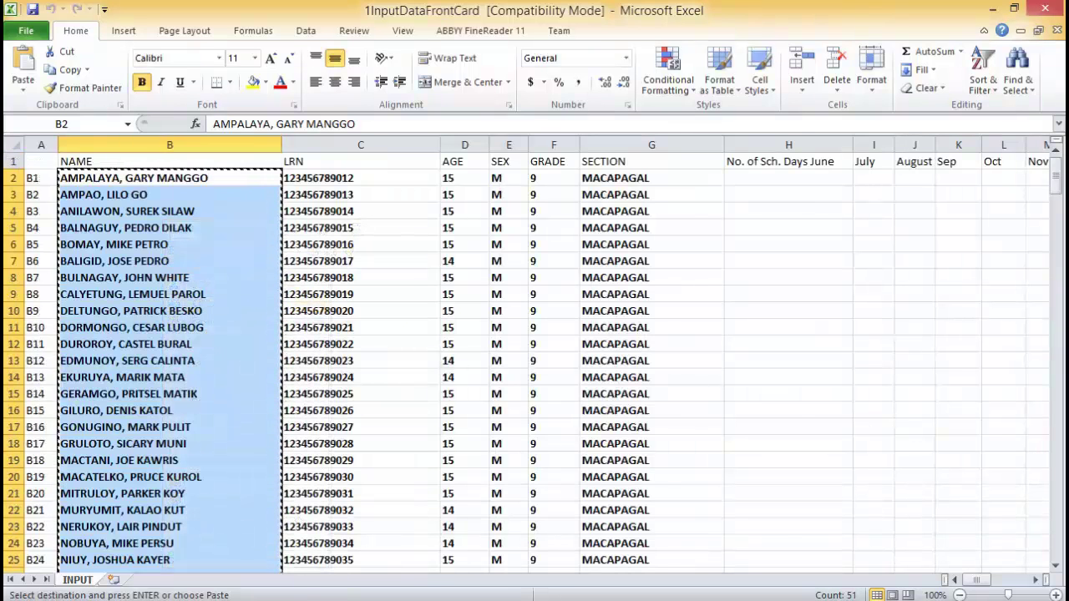
Paste the copied names as values into the NAME column of 1stGradingGrades starting at B2, then save and close the workbook.
left_click(326, 553)
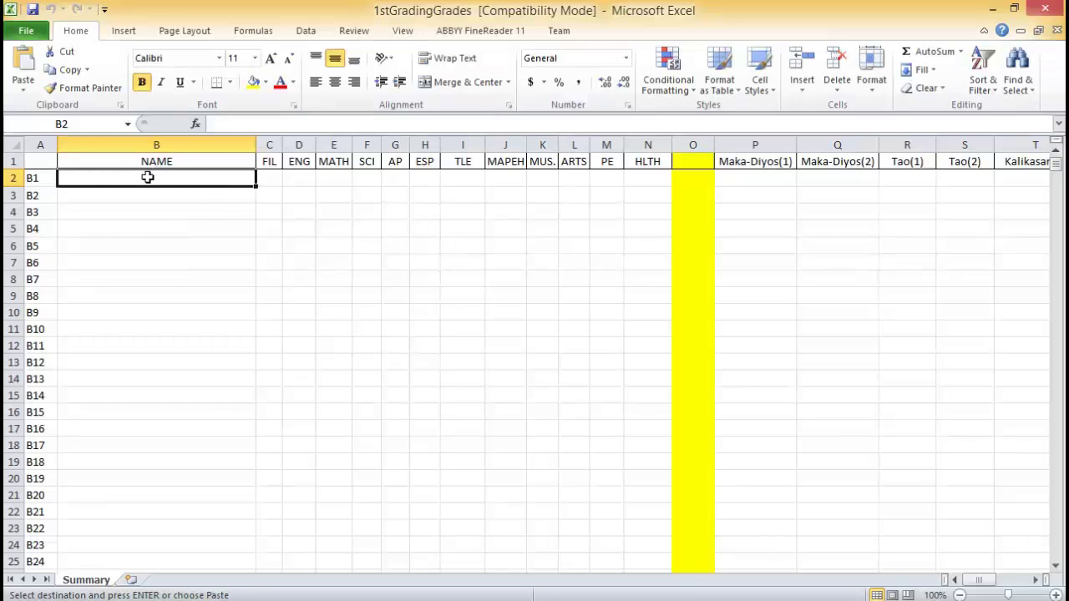
right_click(147, 178)
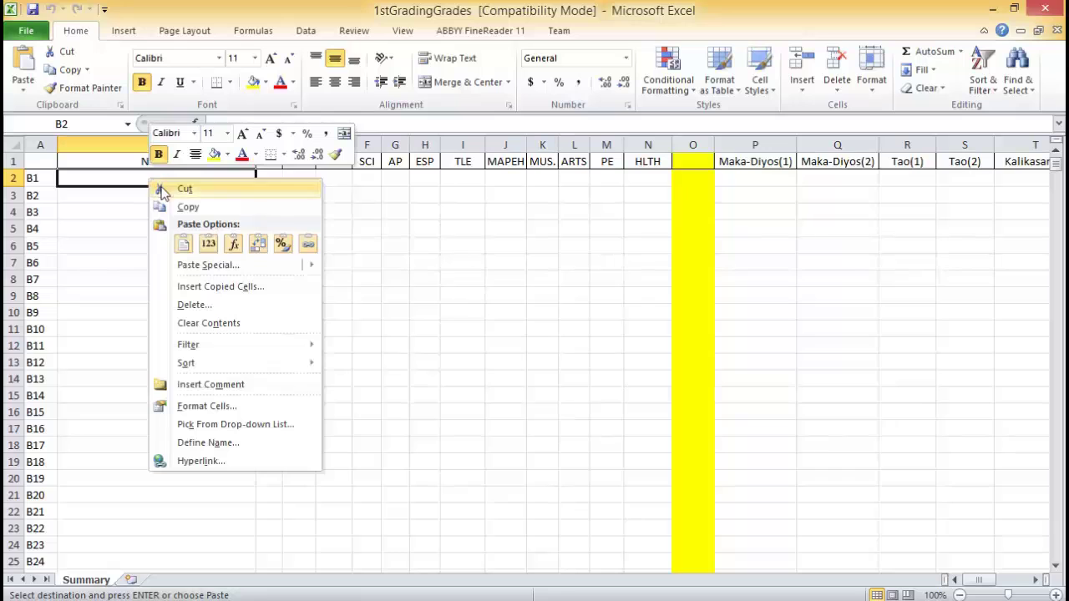
left_click(209, 244)
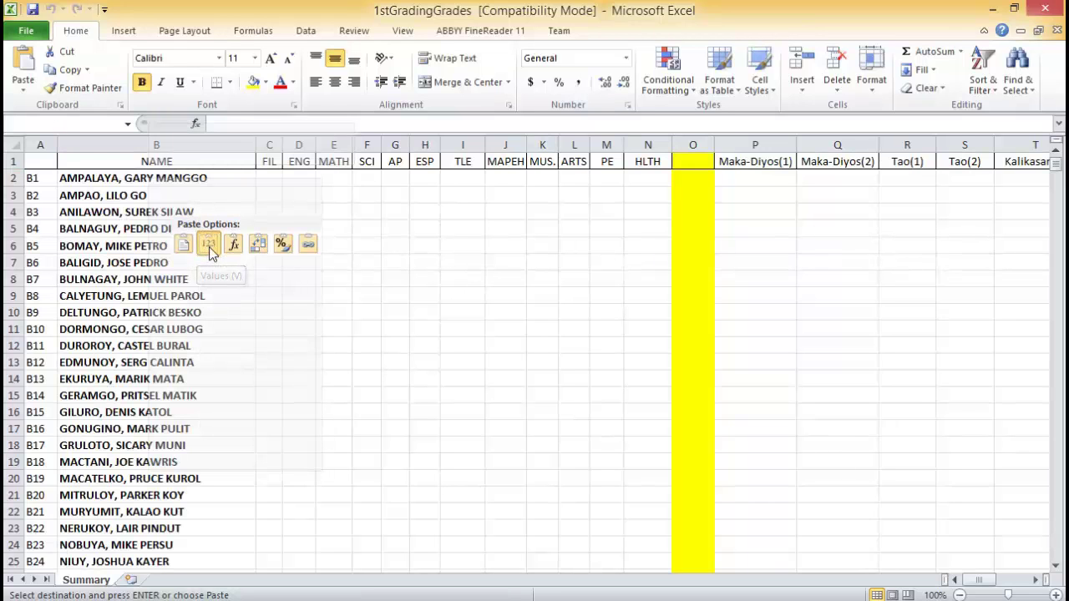
left_click(209, 244)
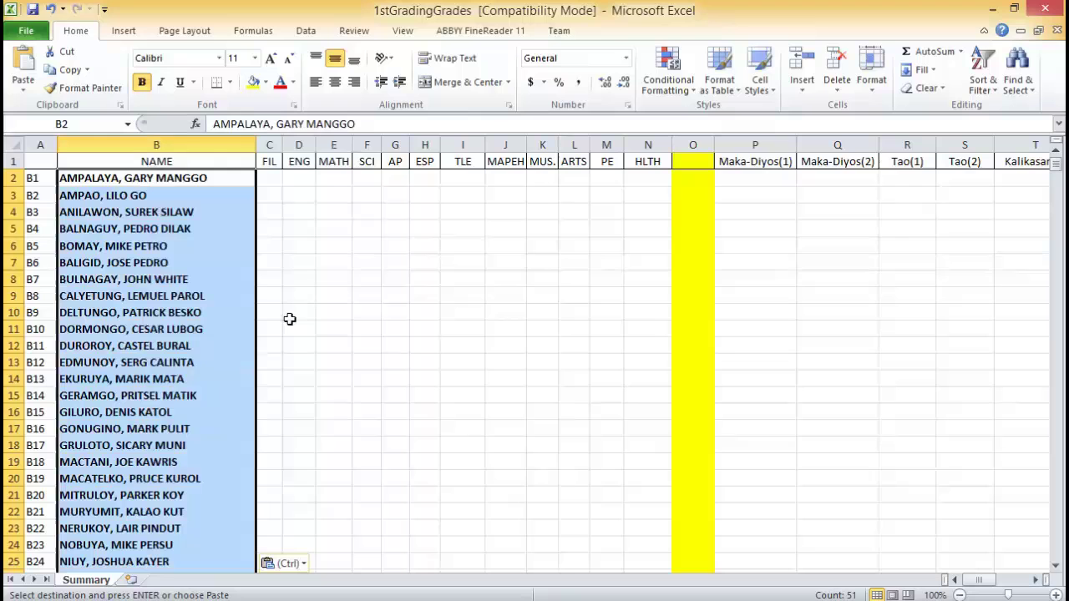
left_click(23, 33)
left_click(48, 60)
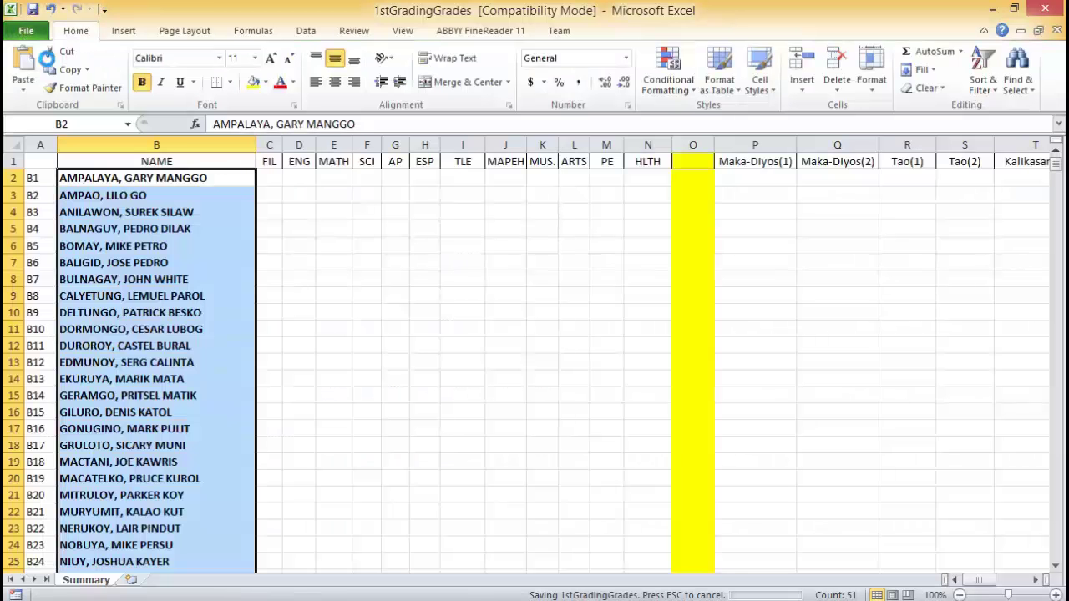
left_click(1056, 30)
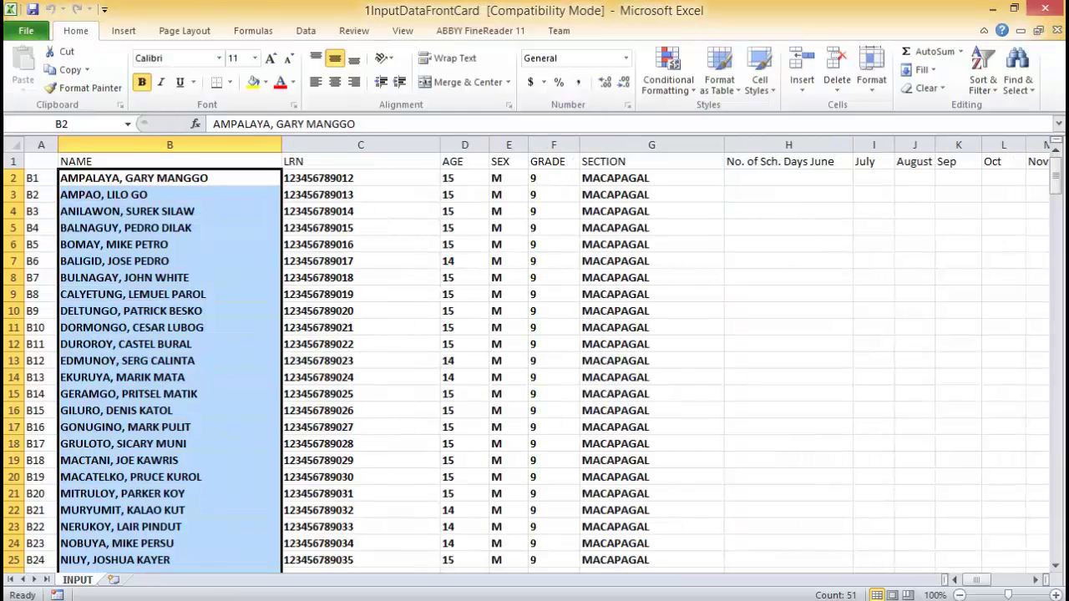
Open the 2ndGradingGrades workbook from the 2ndGrading folder and enable its macro content.
mouse_move(121, 597)
left_click(149, 554)
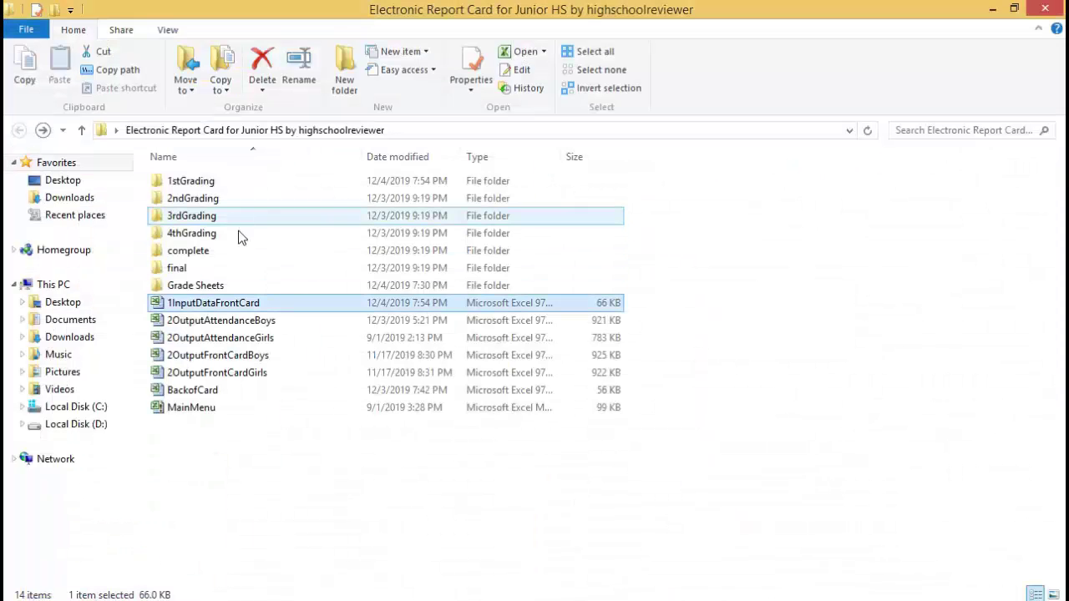
double_click(219, 201)
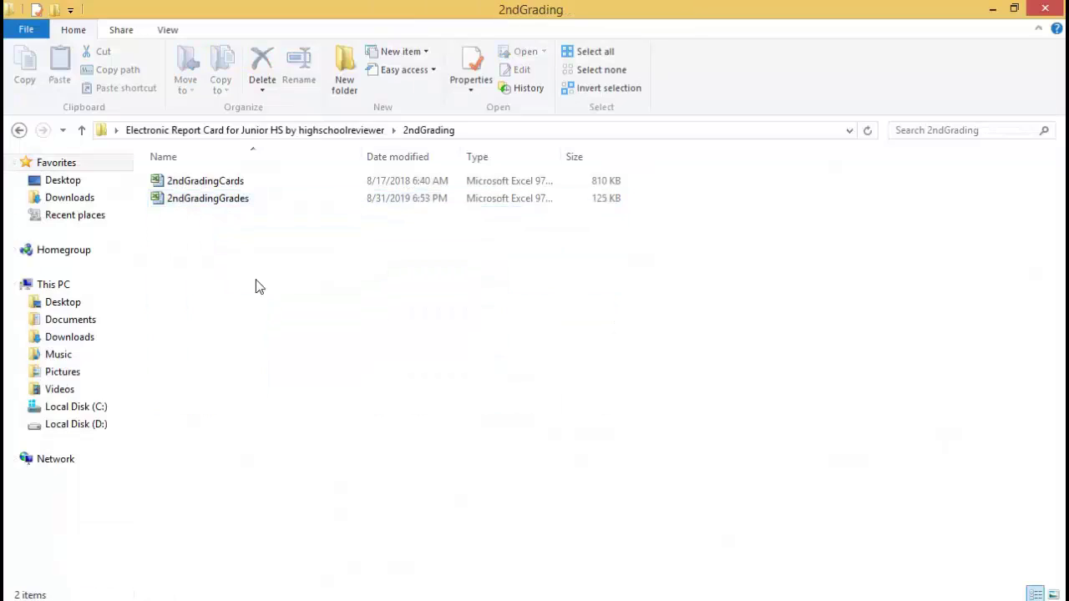
left_click(201, 203)
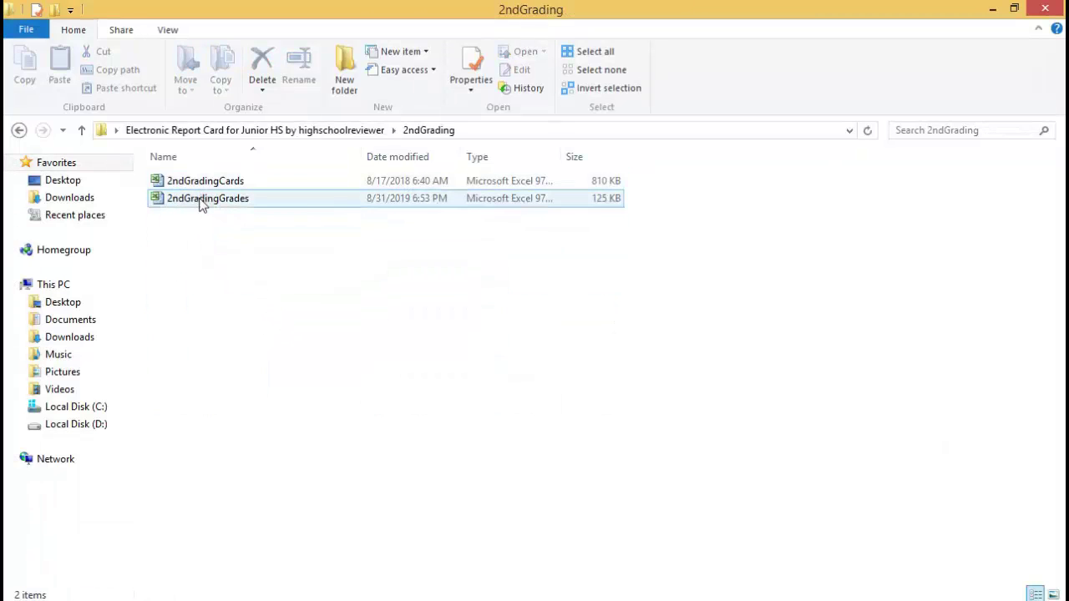
double_click(253, 199)
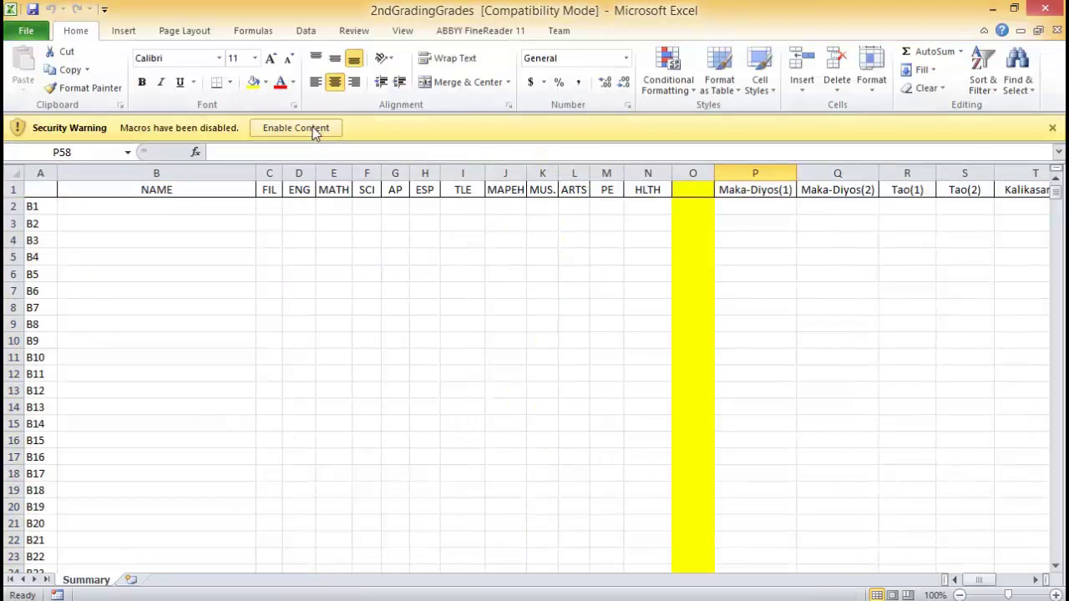
left_click(298, 131)
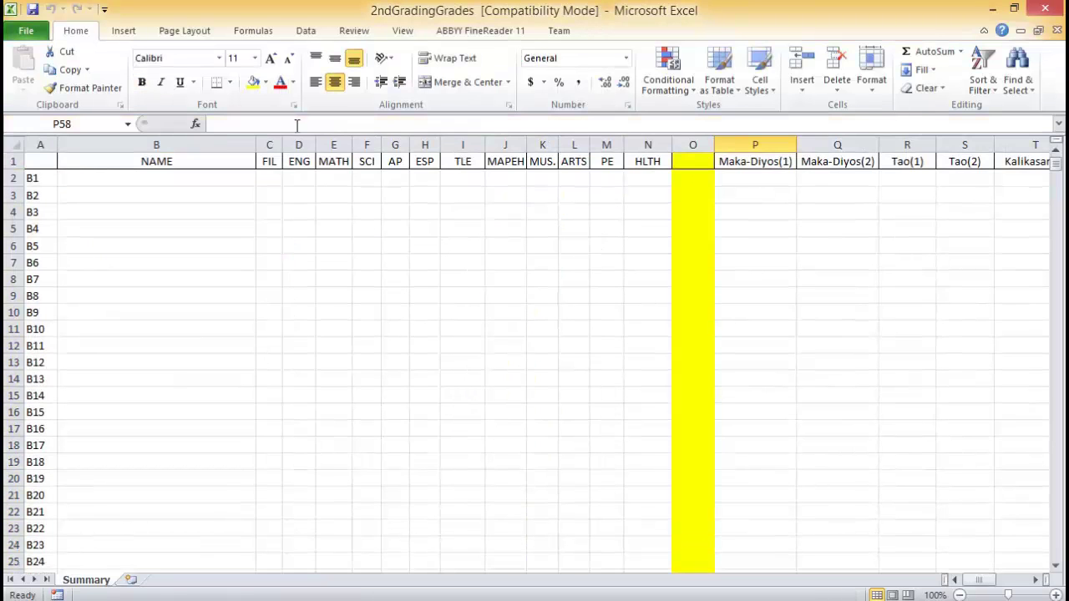
Switch to the 1InputDataFrontCard workbook and copy the selected NAME column range for the second grading sheet.
left_click(430, 600)
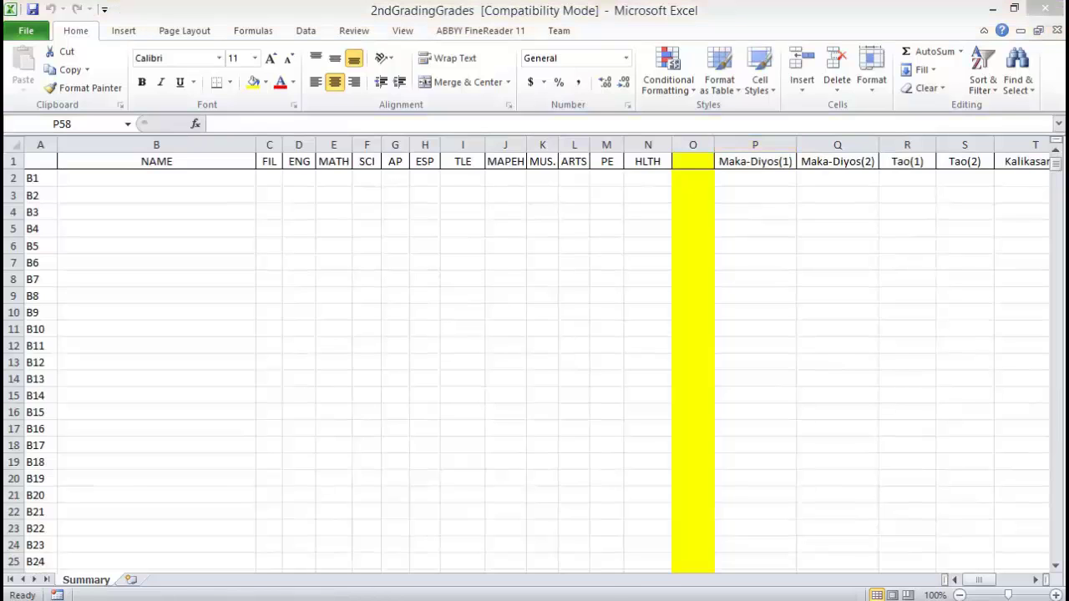
left_click(361, 561)
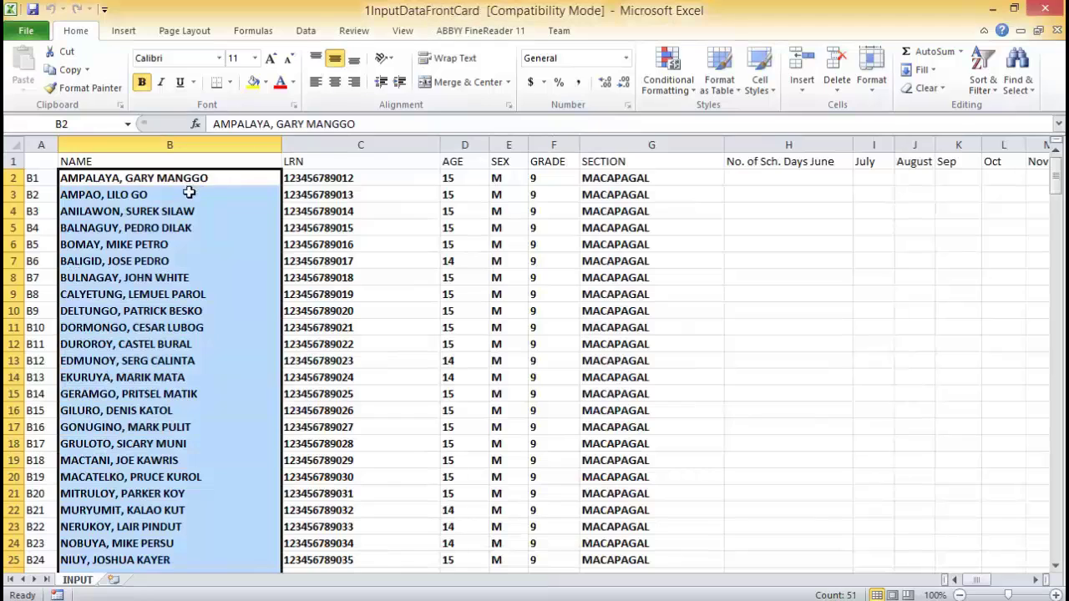
right_click(178, 178)
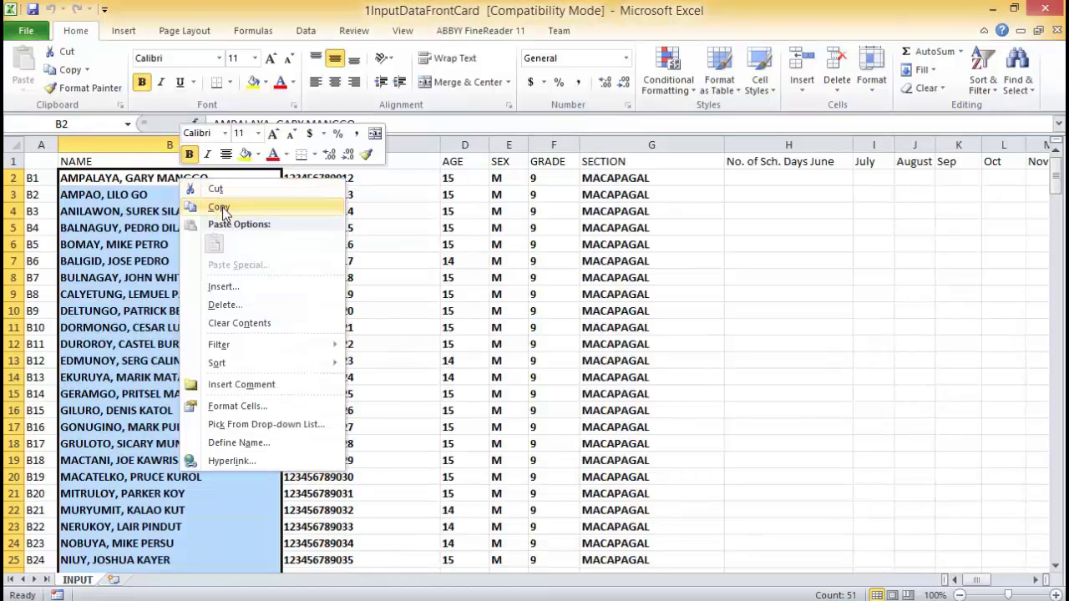
left_click(219, 207)
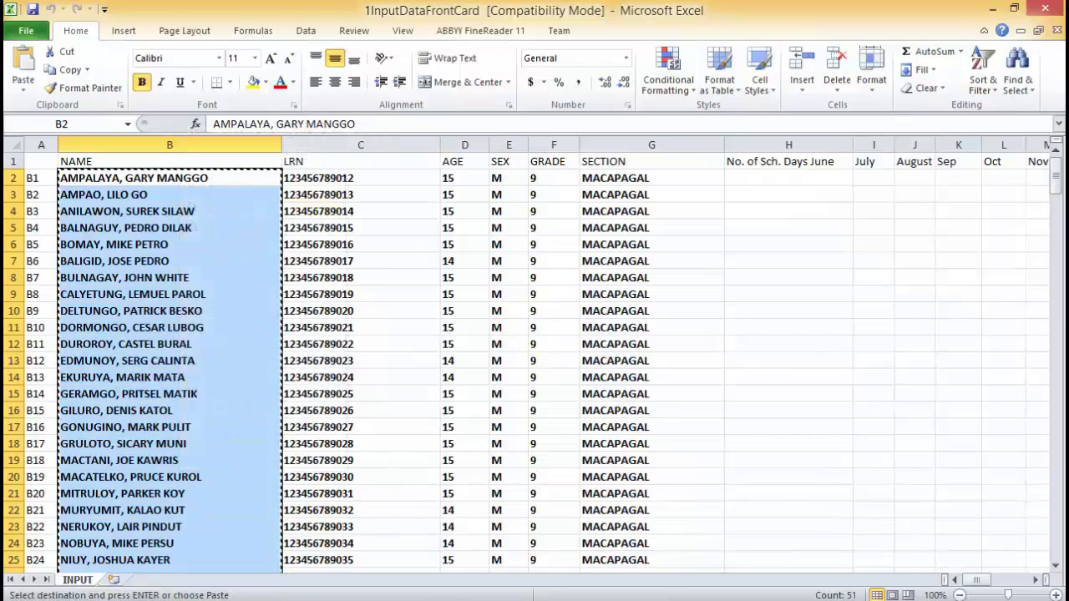
Paste the copied names as values into the NAME column of 2ndGradingGrades starting at B2, then save and close the workbook.
left_click(477, 570)
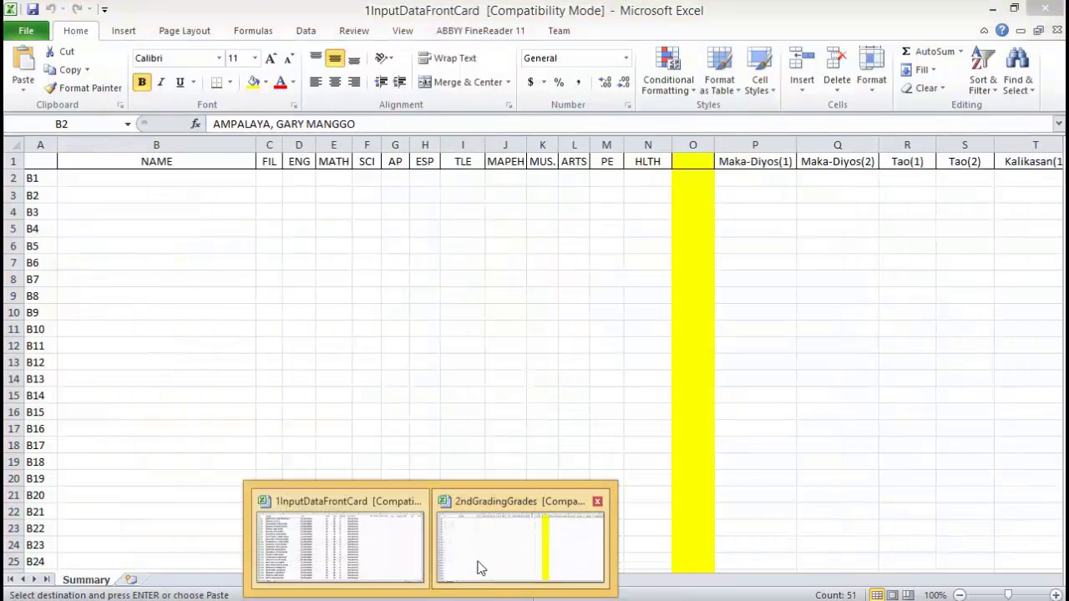
left_click(181, 179)
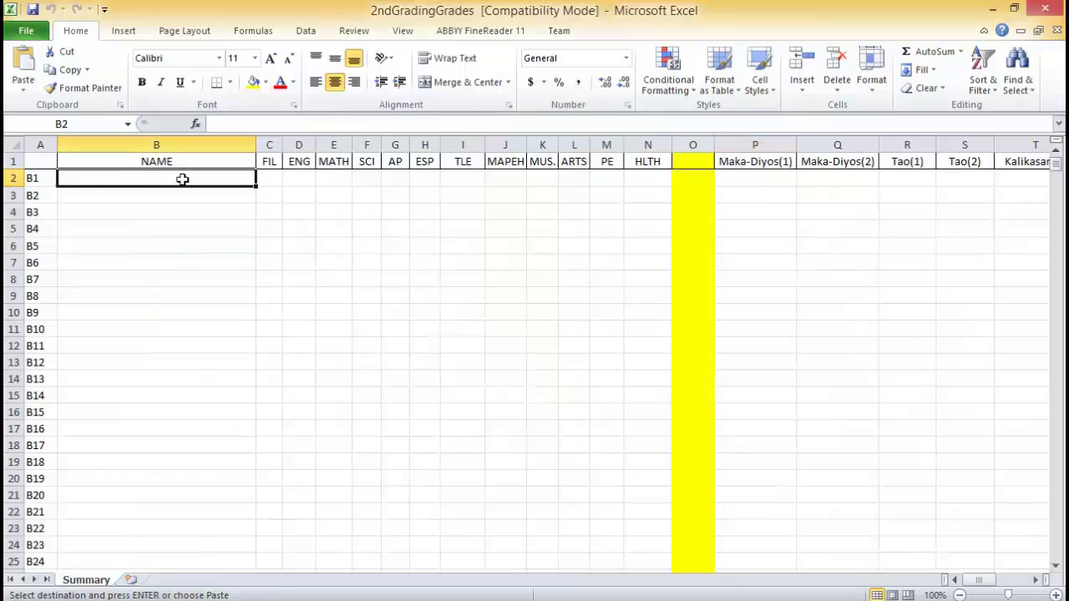
right_click(119, 176)
left_click(179, 242)
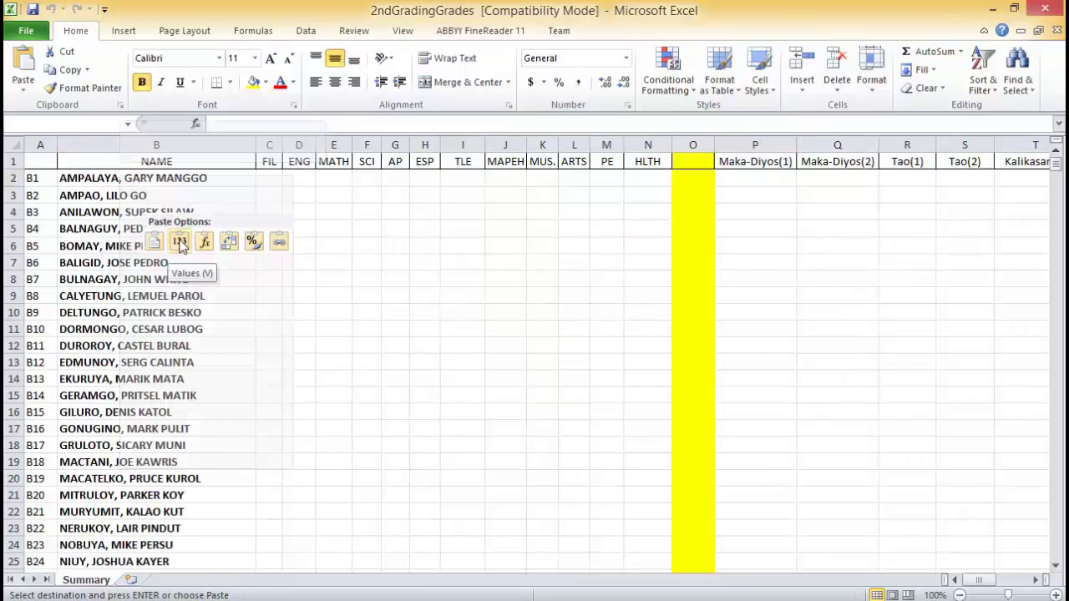
left_click(180, 242)
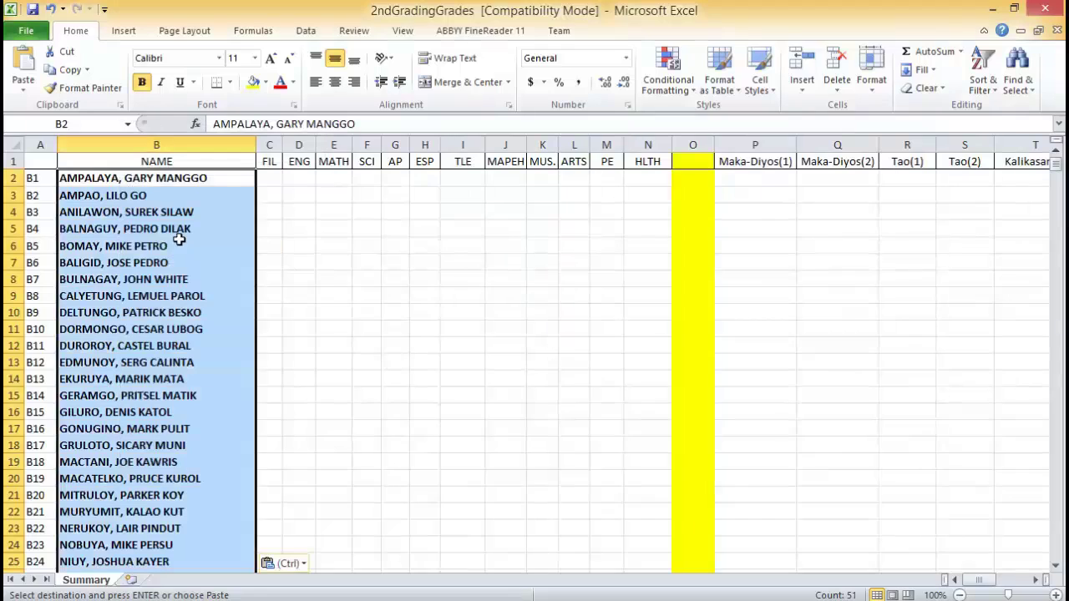
left_click(26, 30)
left_click(45, 59)
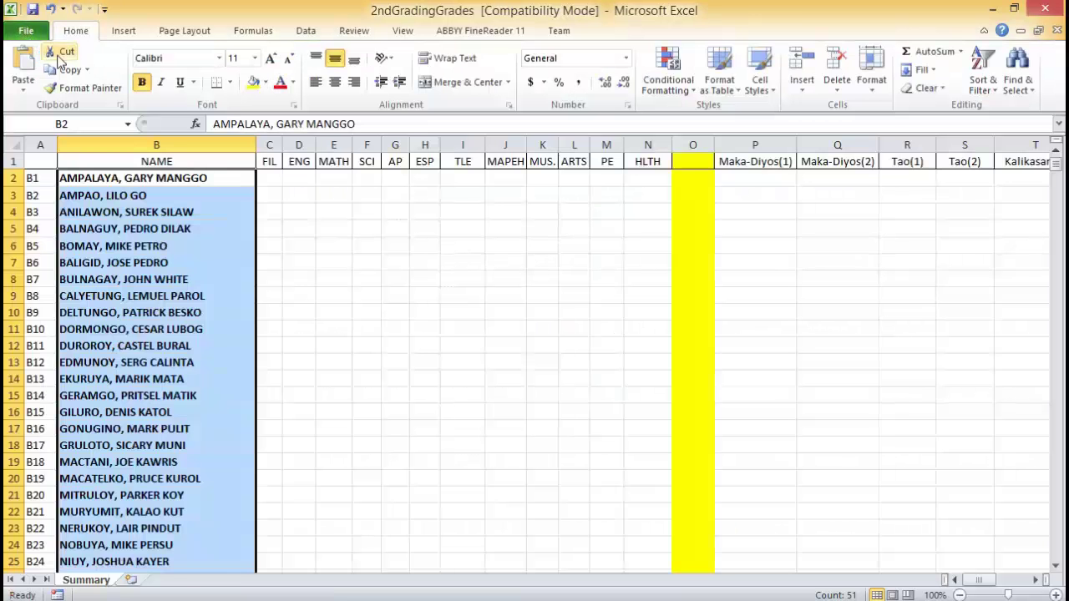
left_click(1057, 30)
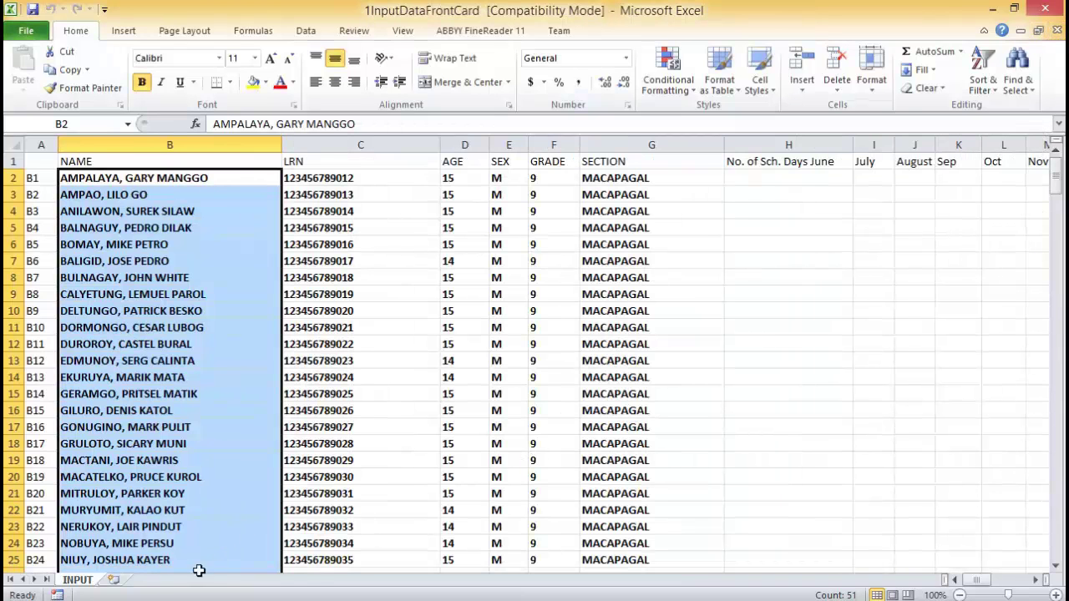
Open the 3rdGradingGrades workbook from the 3rdGrading folder and enable its macro content.
left_click(121, 599)
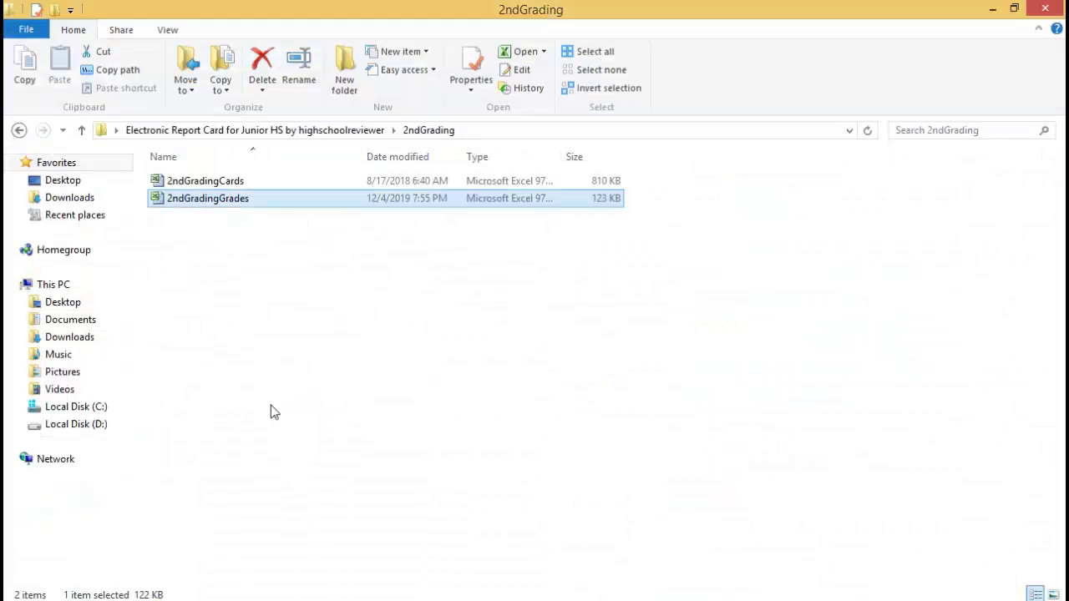
left_click(15, 130)
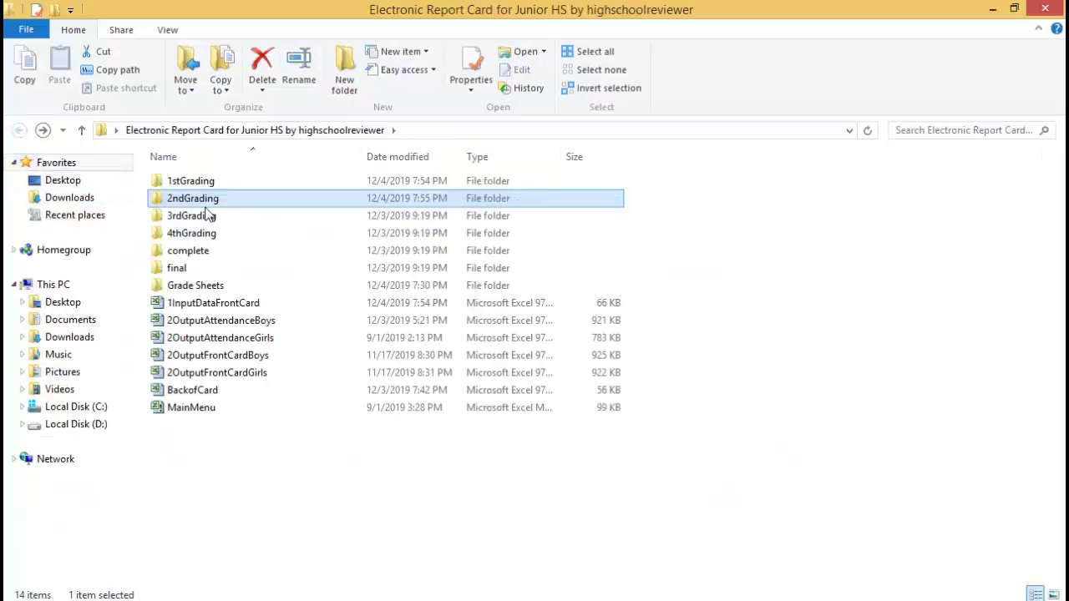
left_click(208, 219)
double_click(208, 219)
double_click(200, 200)
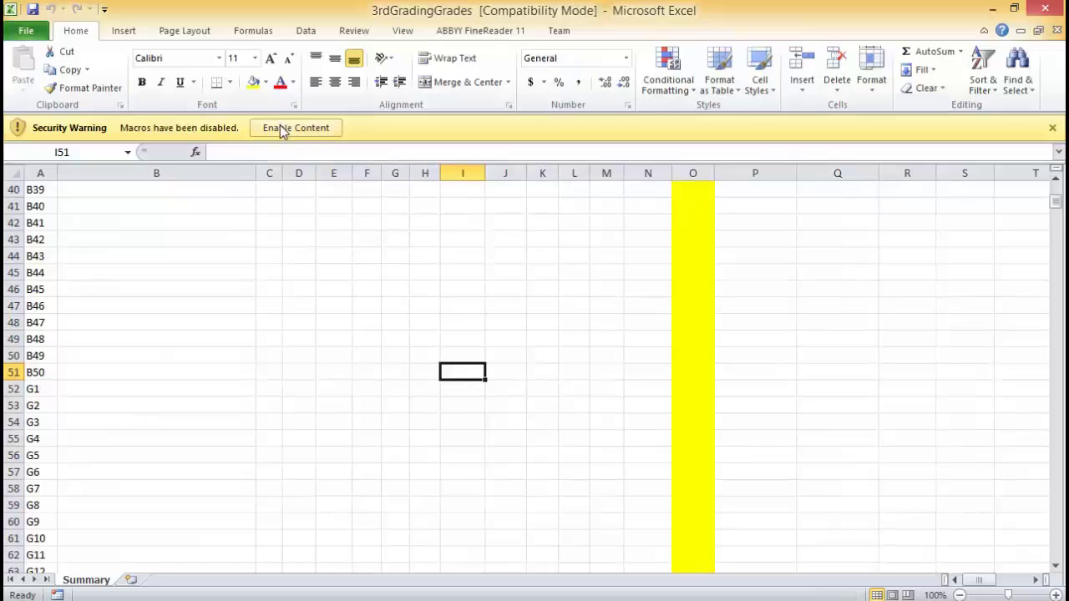
left_click(284, 129)
scroll(296, 401, "up", 8)
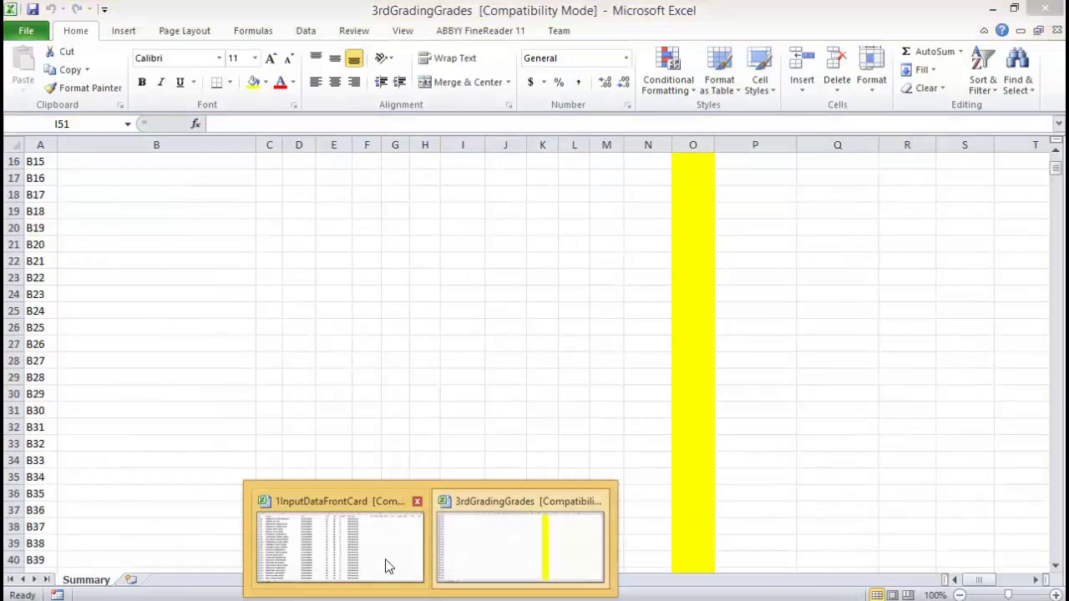
Switch to the 1InputDataFrontCard workbook and copy the selected NAME column range for the third grading sheet.
left_click(379, 559)
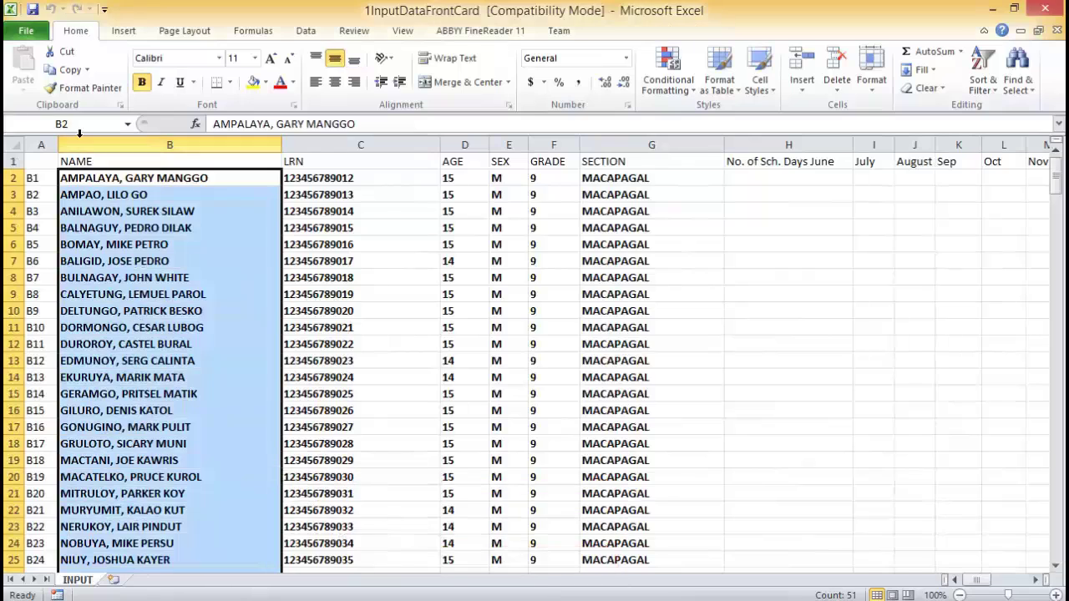
right_click(131, 179)
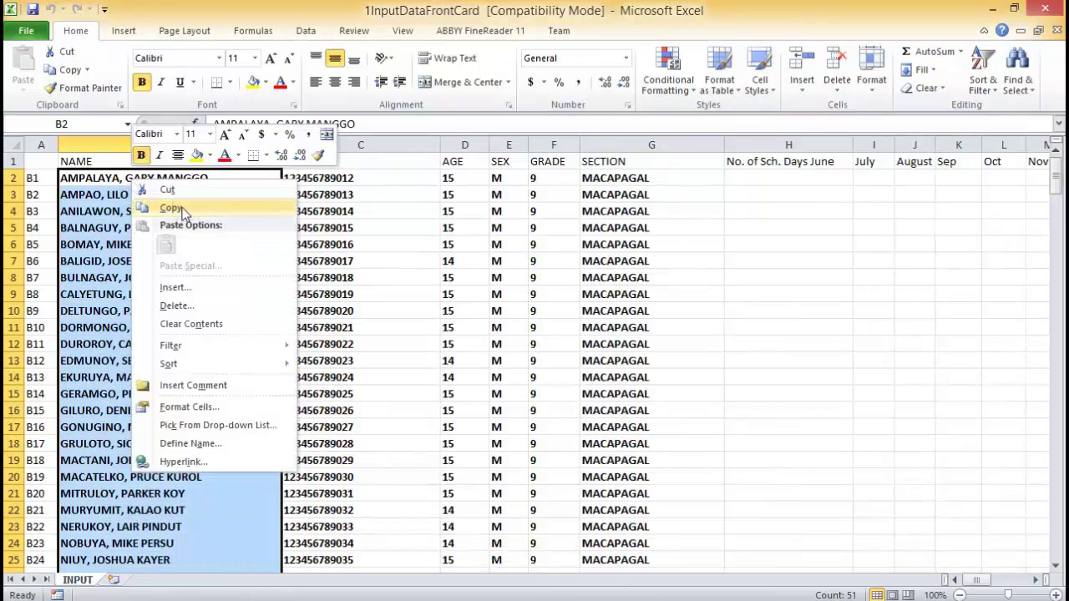
left_click(182, 208)
Paste the copied names as values into the NAME column of 3rdGradingGrades starting at B2, then save and close the workbook.
mouse_move(531, 544)
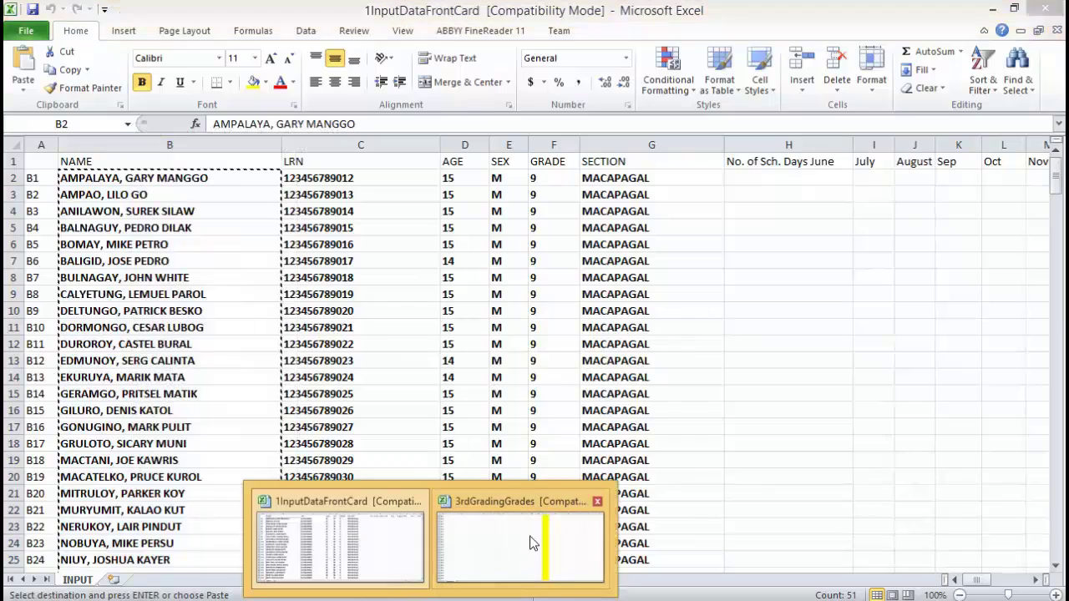
left_click(496, 551)
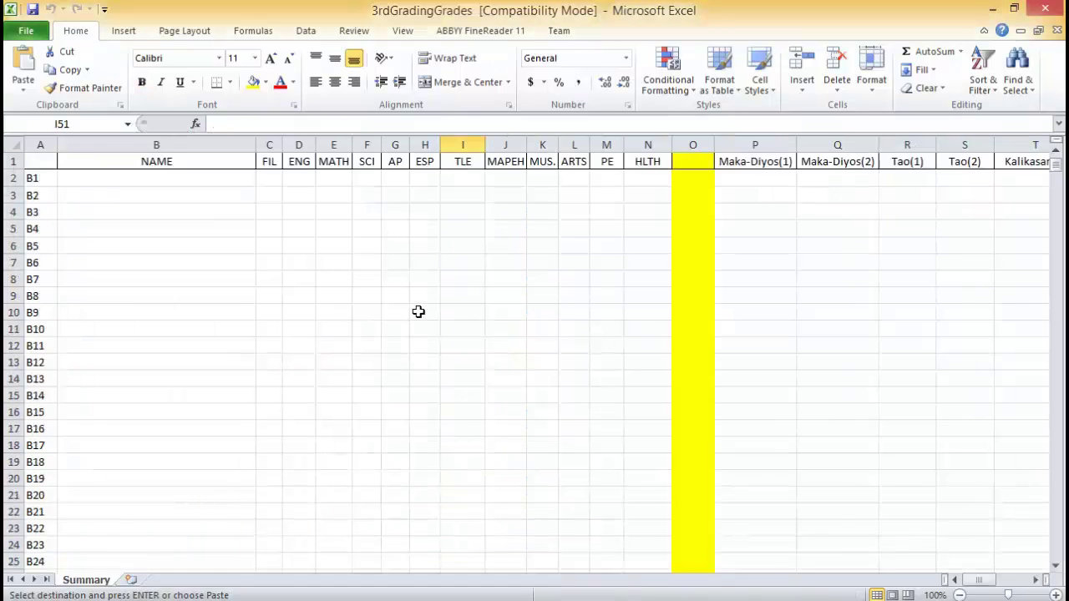
left_click(95, 177)
right_click(96, 180)
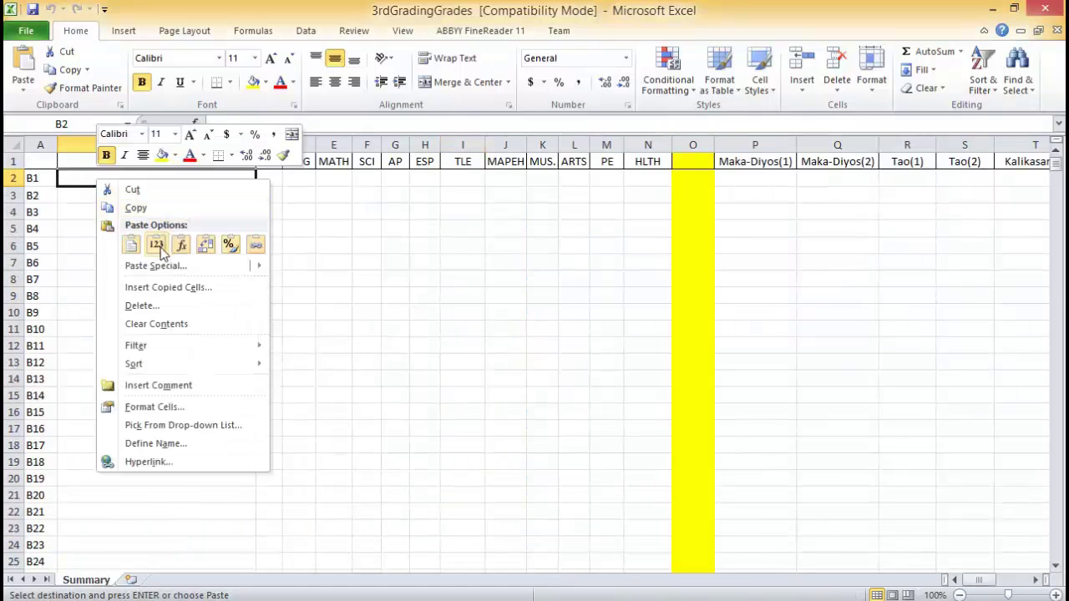
left_click(158, 246)
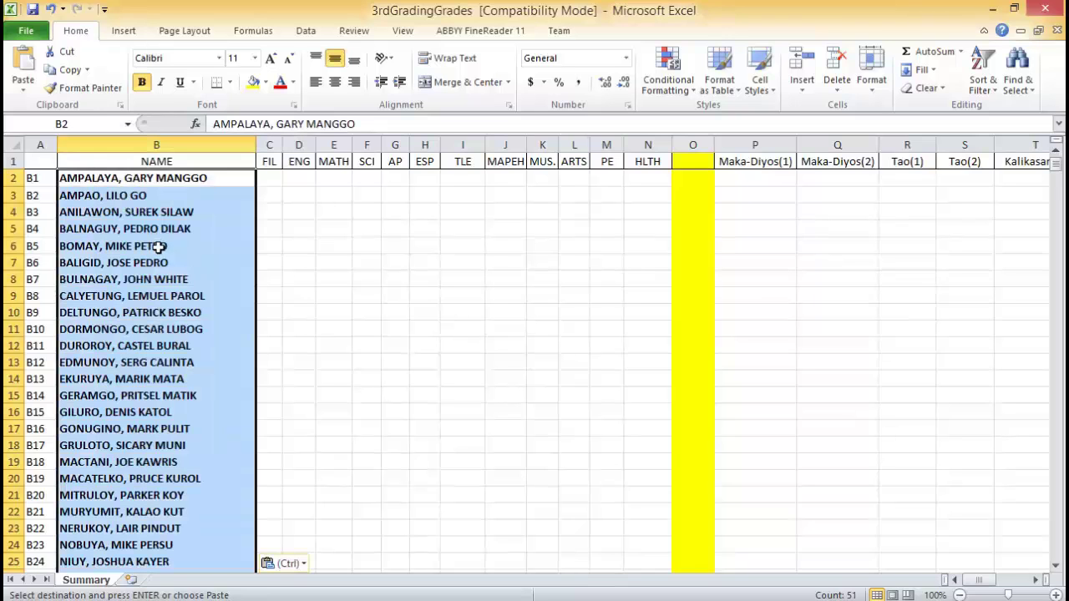
left_click(15, 32)
left_click(38, 57)
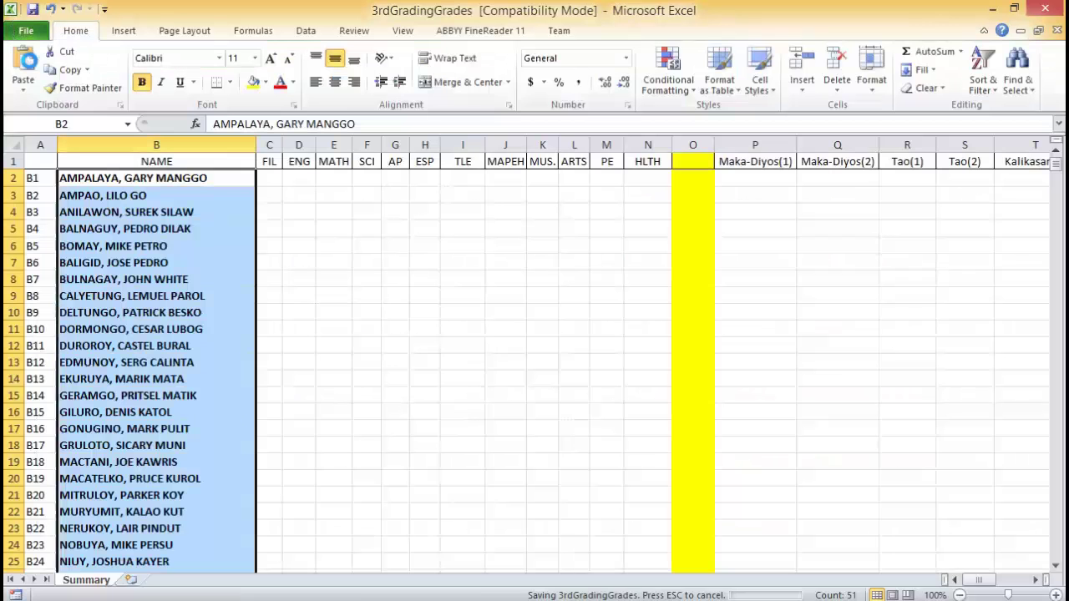
left_click(1056, 31)
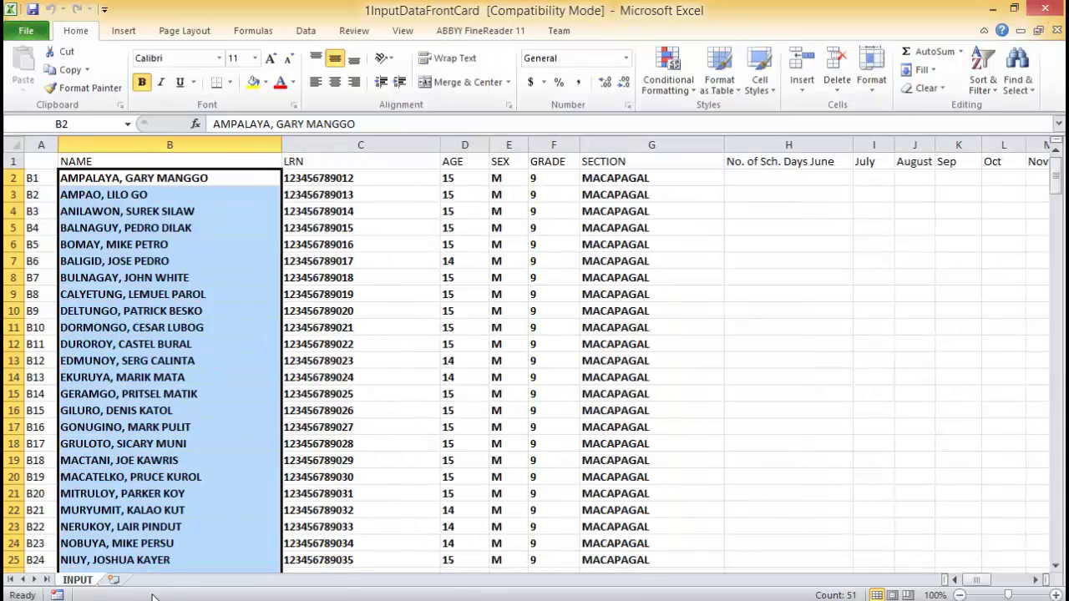
Open the 4thGradingGrades workbook from the 4thGrading folder and enable its macro content.
left_click(116, 599)
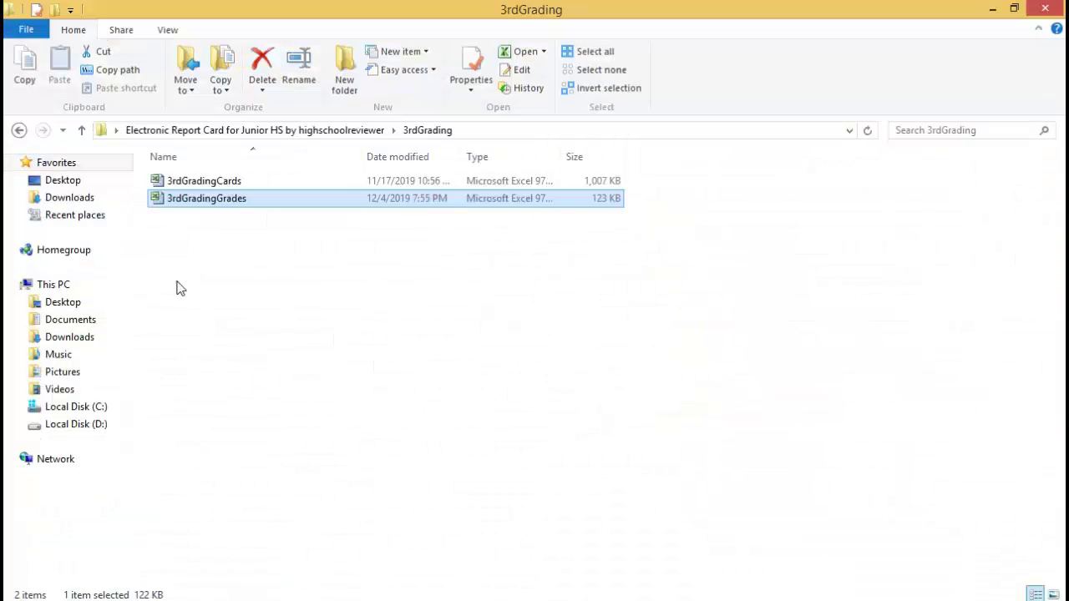
left_click(20, 130)
left_click(214, 240)
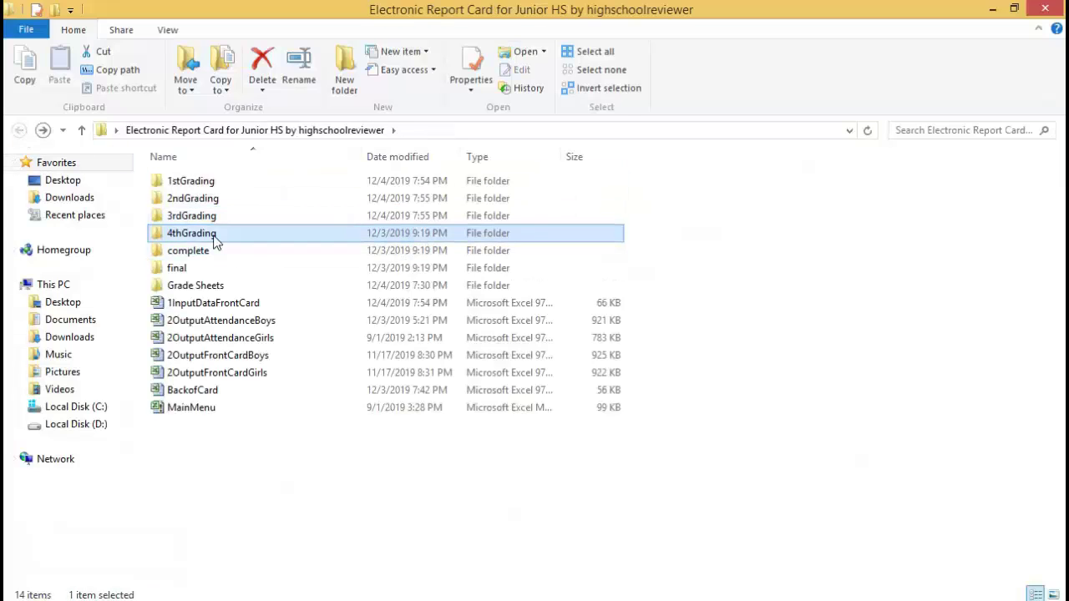
double_click(214, 241)
double_click(209, 201)
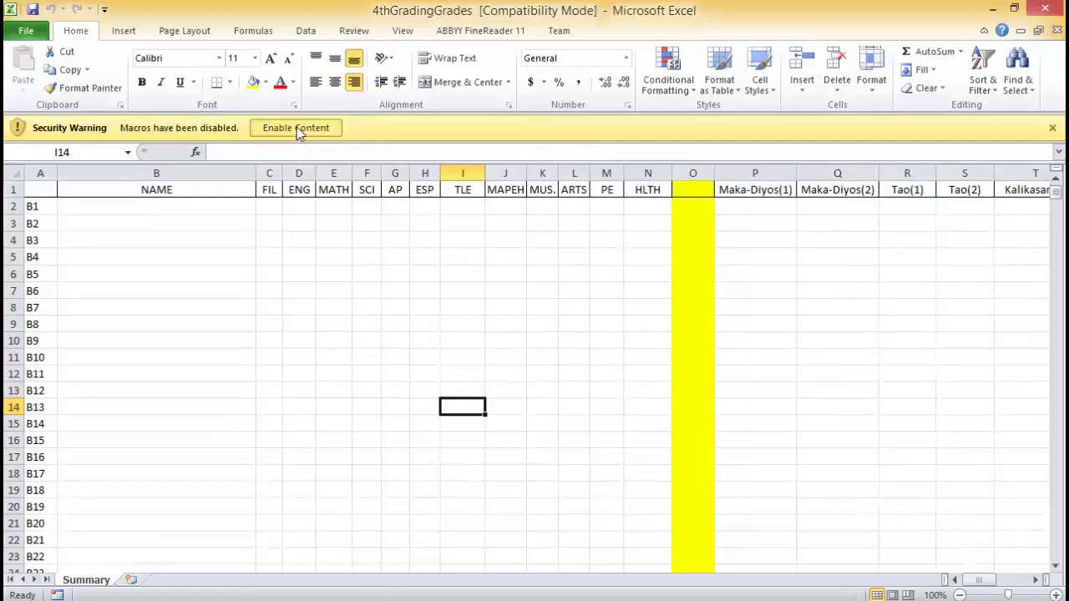
left_click(296, 128)
Switch to the 1InputDataFrontCard workbook and copy the selected NAME column range for the fourth grading sheet.
mouse_move(401, 595)
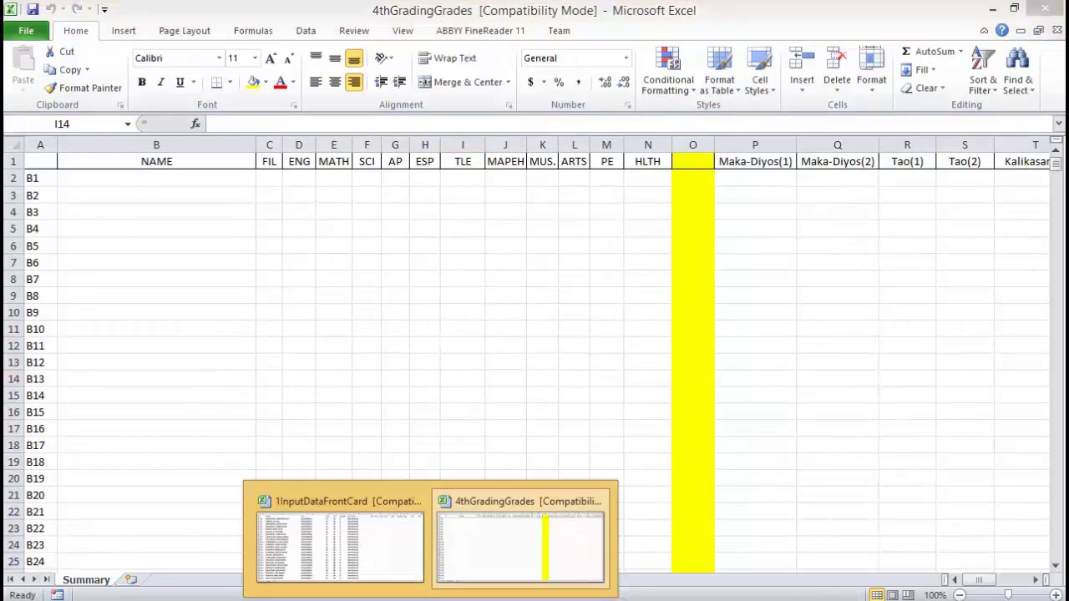
left_click(376, 579)
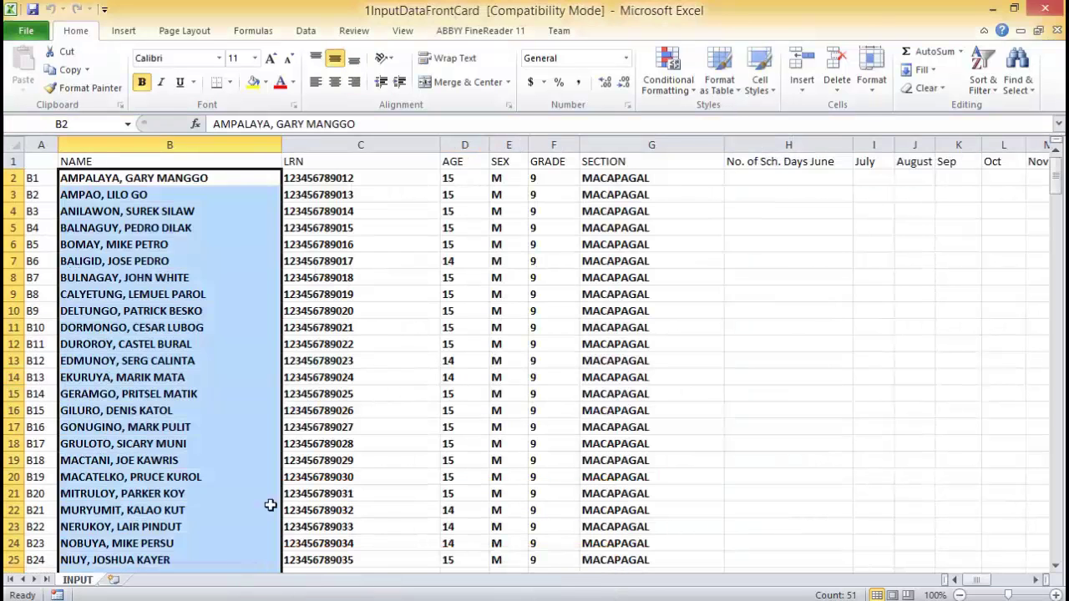
right_click(142, 179)
left_click(195, 216)
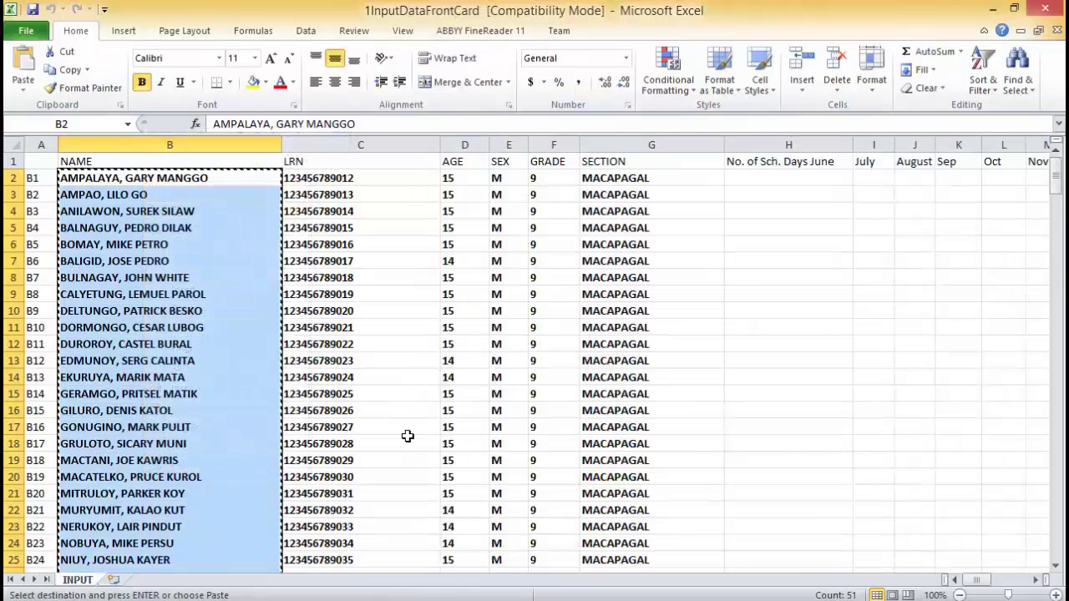
Paste the copied names as values into the NAME column of 4thGradingGrades starting at B2, then save and close the workbook.
mouse_move(401, 594)
left_click(491, 558)
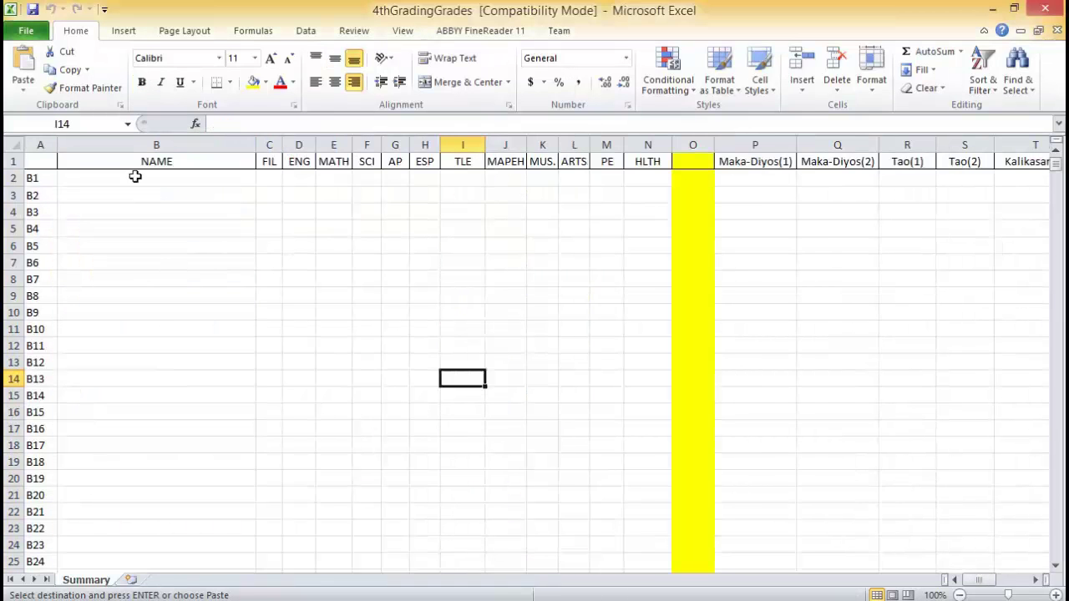
left_click(117, 180)
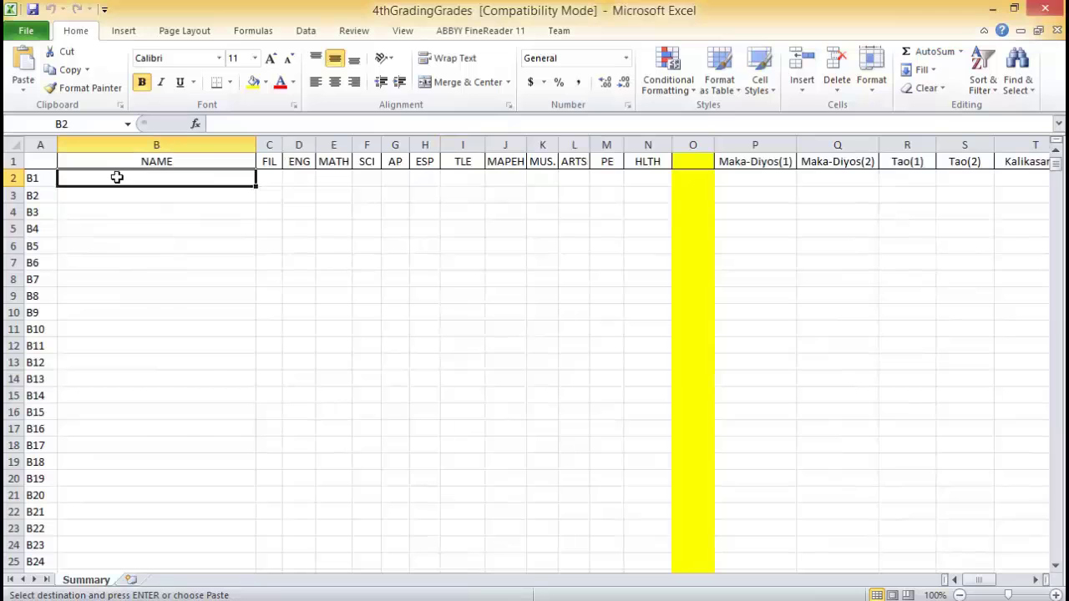
right_click(117, 177)
left_click(178, 243)
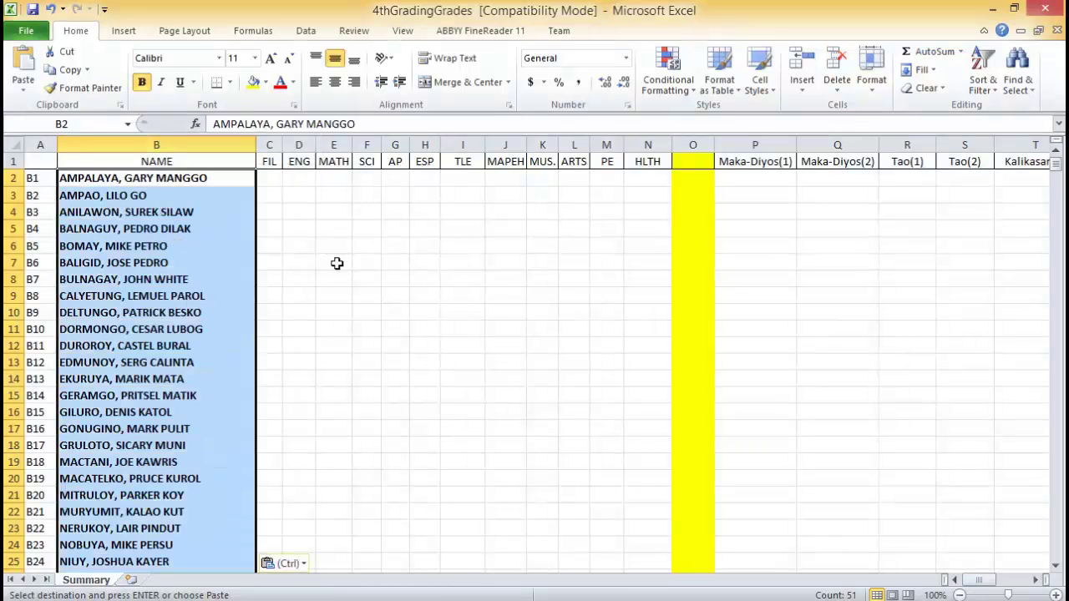
left_click(26, 31)
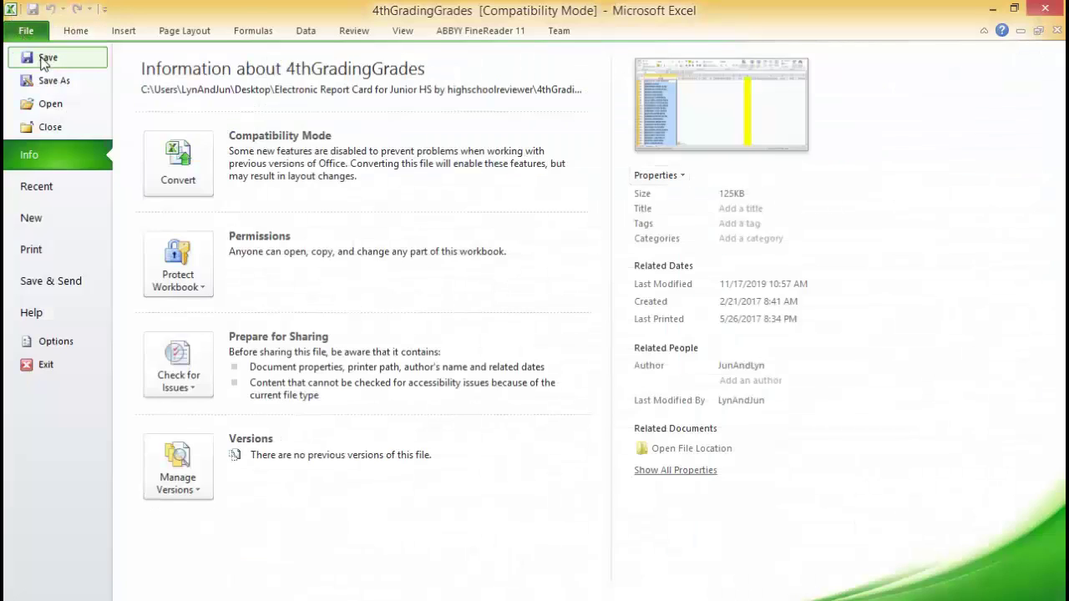
left_click(43, 59)
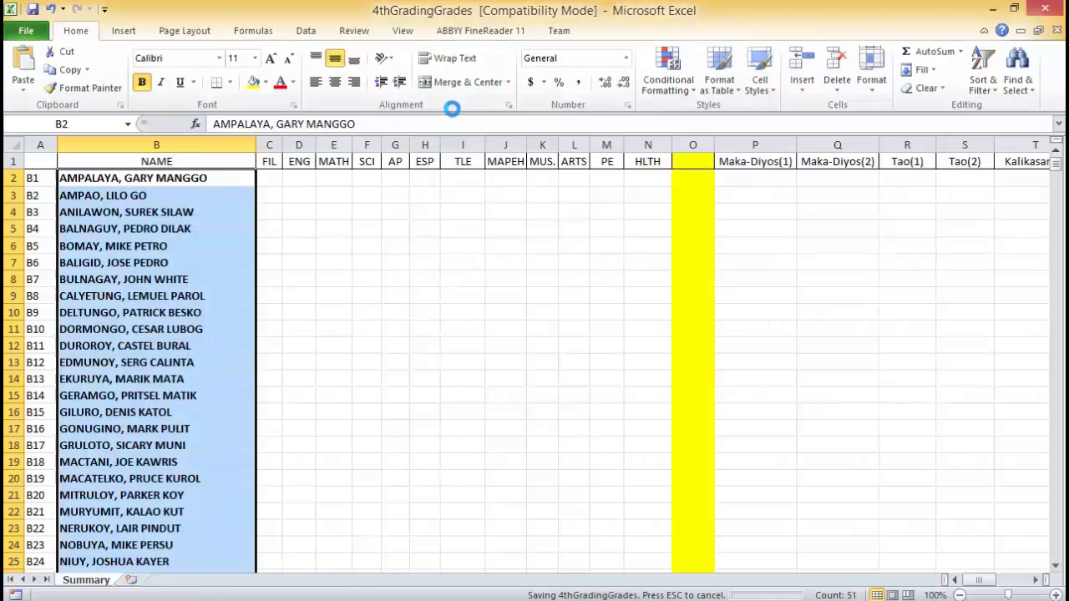
left_click(1057, 31)
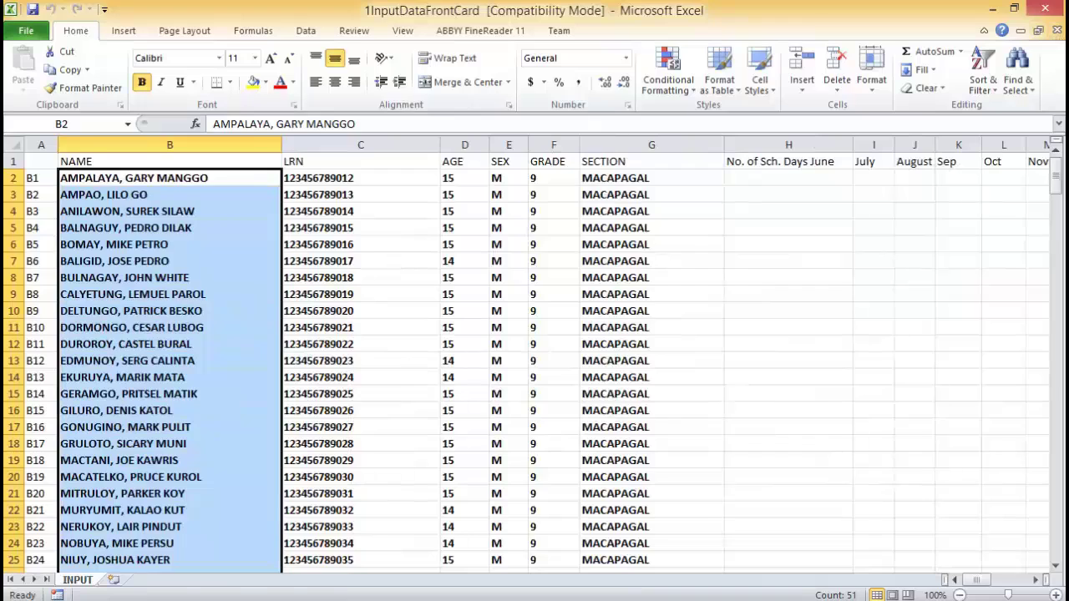
Check the contents of the complete folder, then open the finalGrades workbook from the final folder.
key("alt+Tab")
left_click(19, 130)
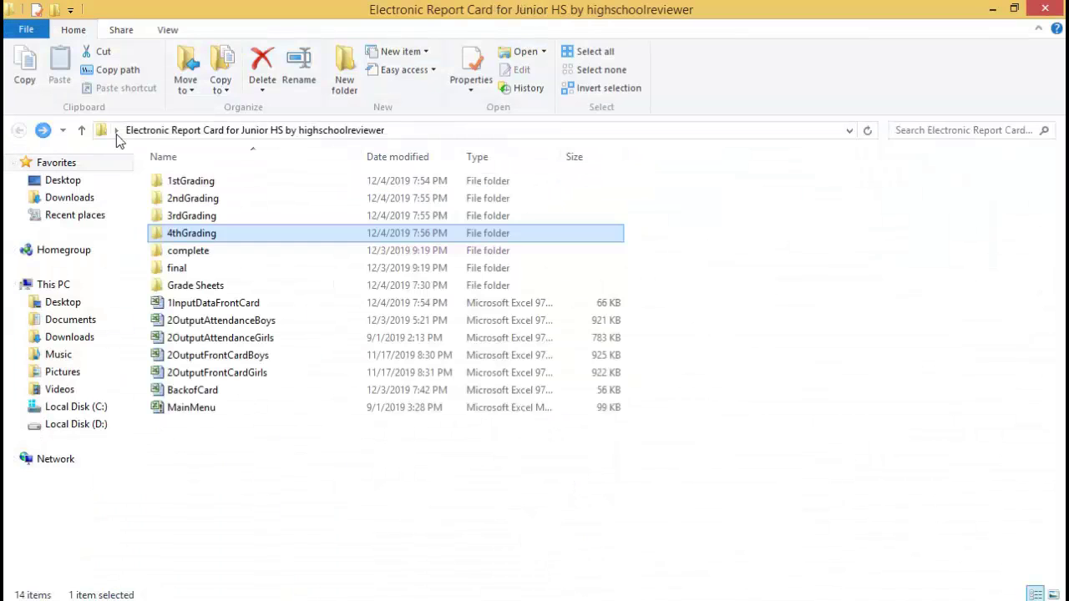
double_click(200, 251)
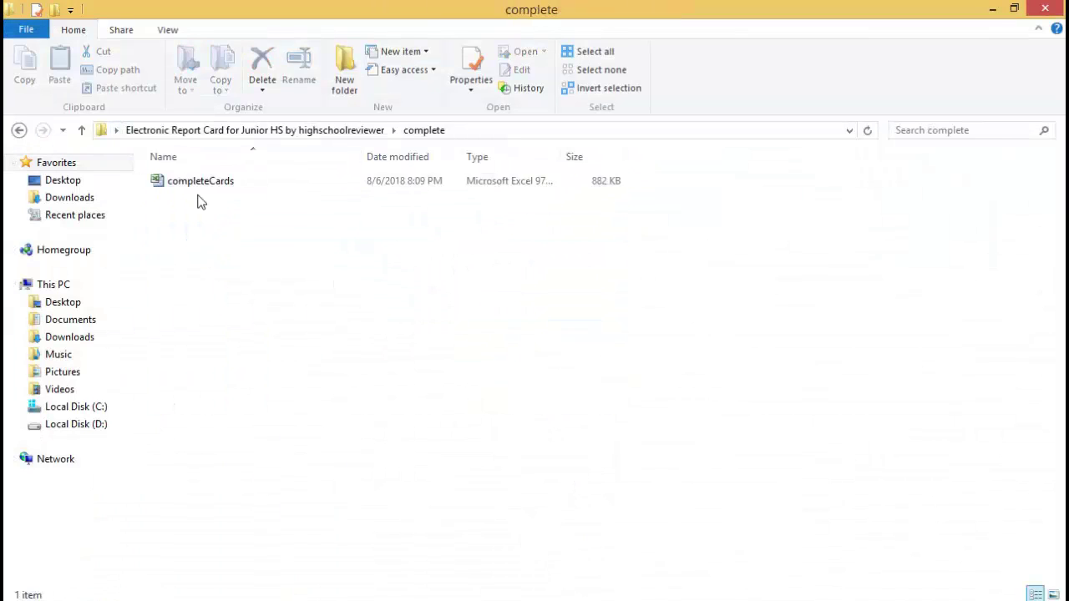
left_click(20, 131)
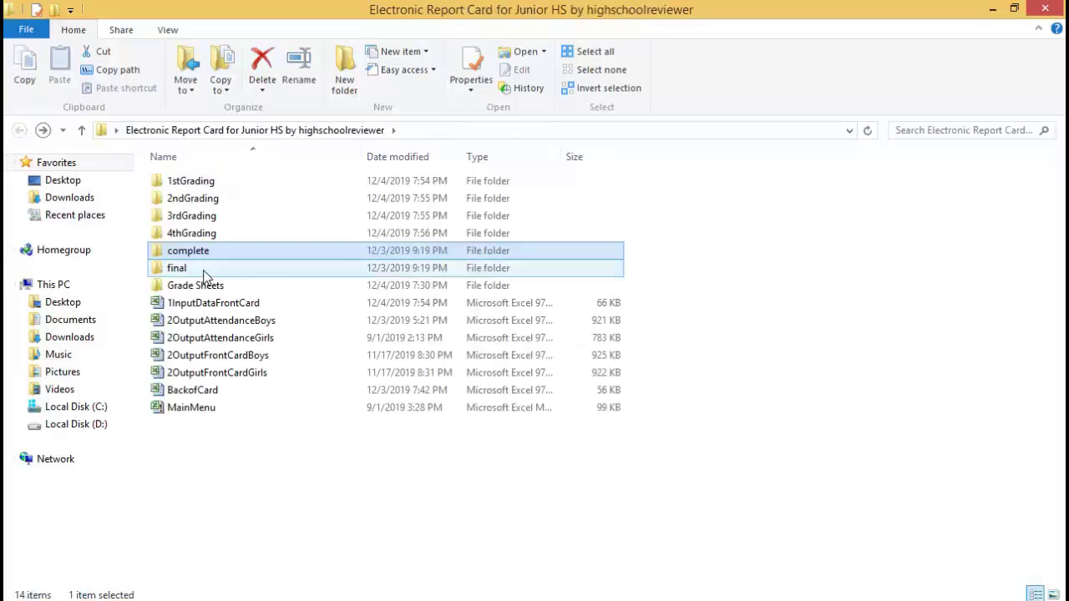
left_click(203, 271)
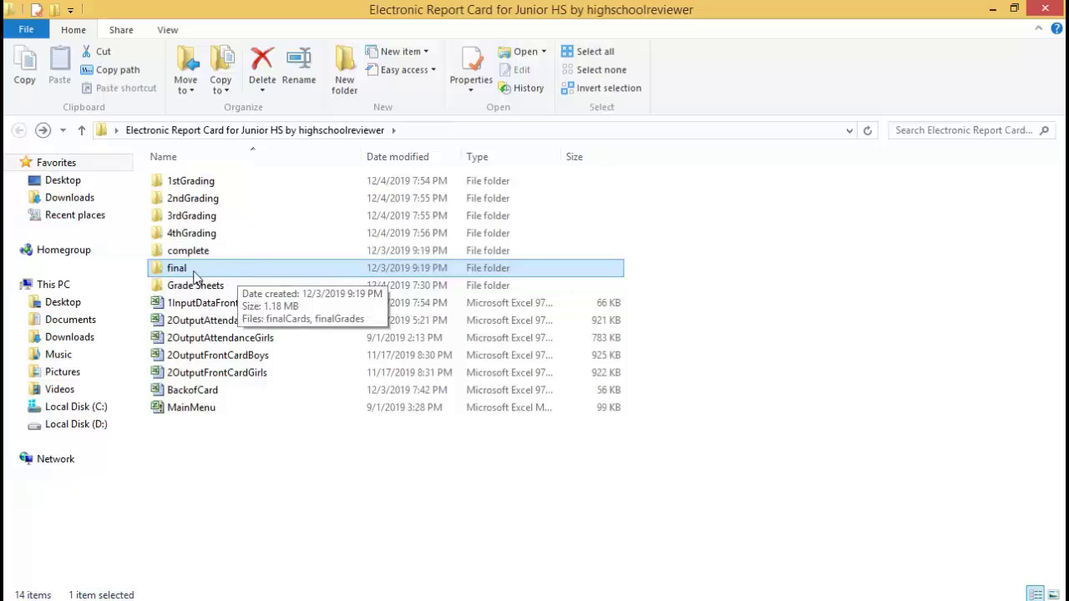
double_click(197, 272)
left_click(213, 205)
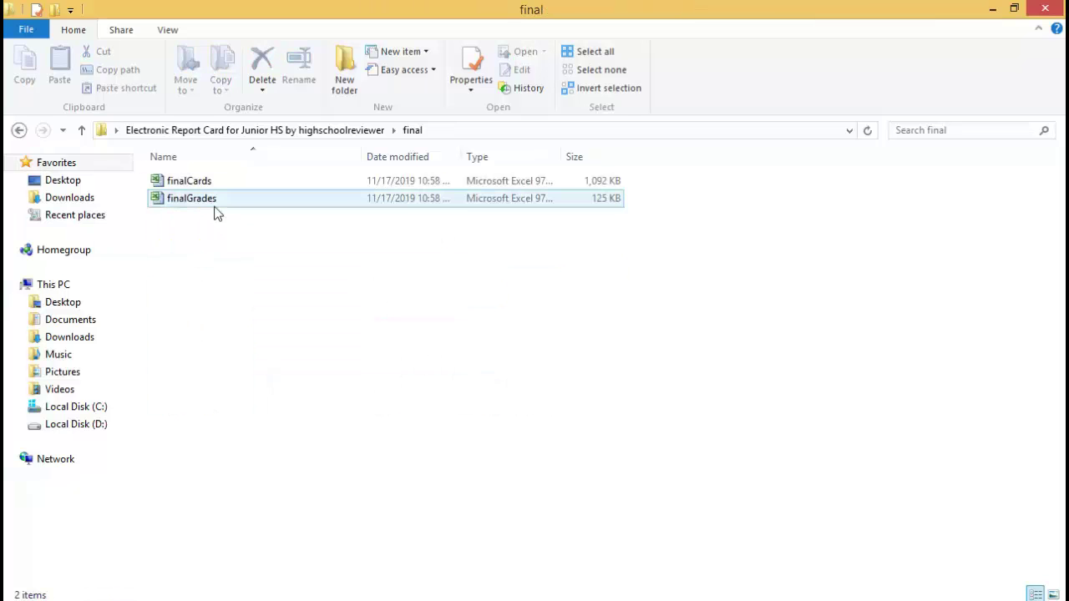
double_click(213, 204)
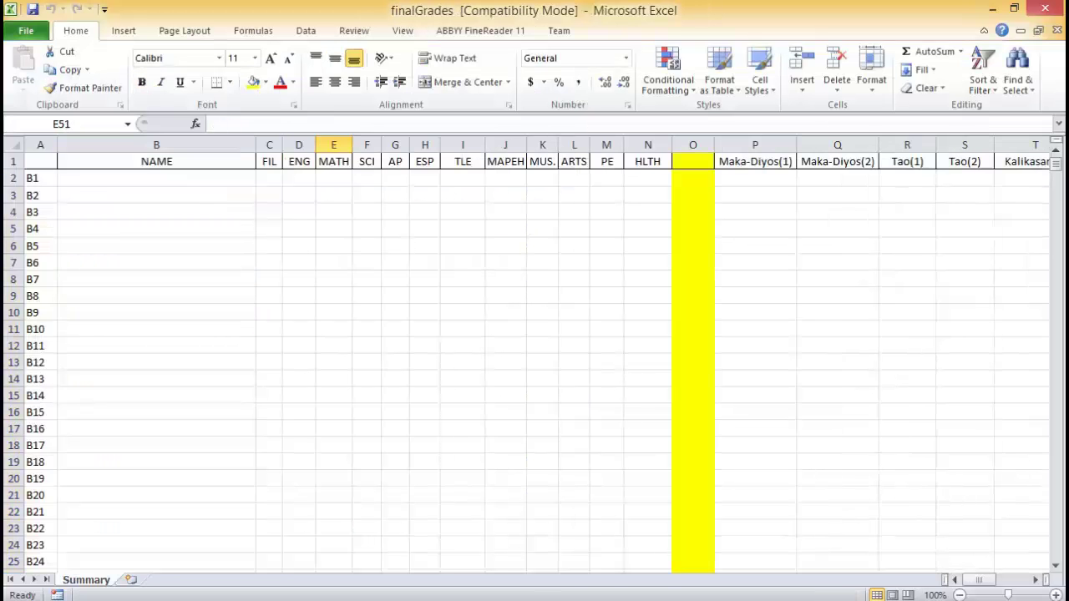
Return to the main report card folder and reopen the 1InputDataFrontCard workbook.
key("alt+F4")
key("alt+Tab")
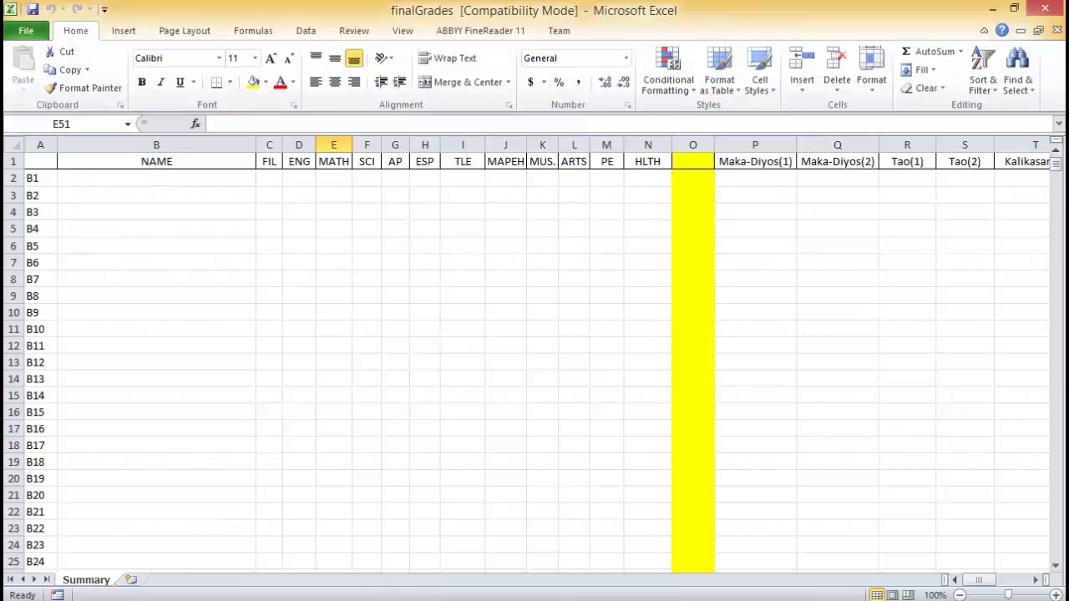
left_click(125, 600)
left_click(17, 130)
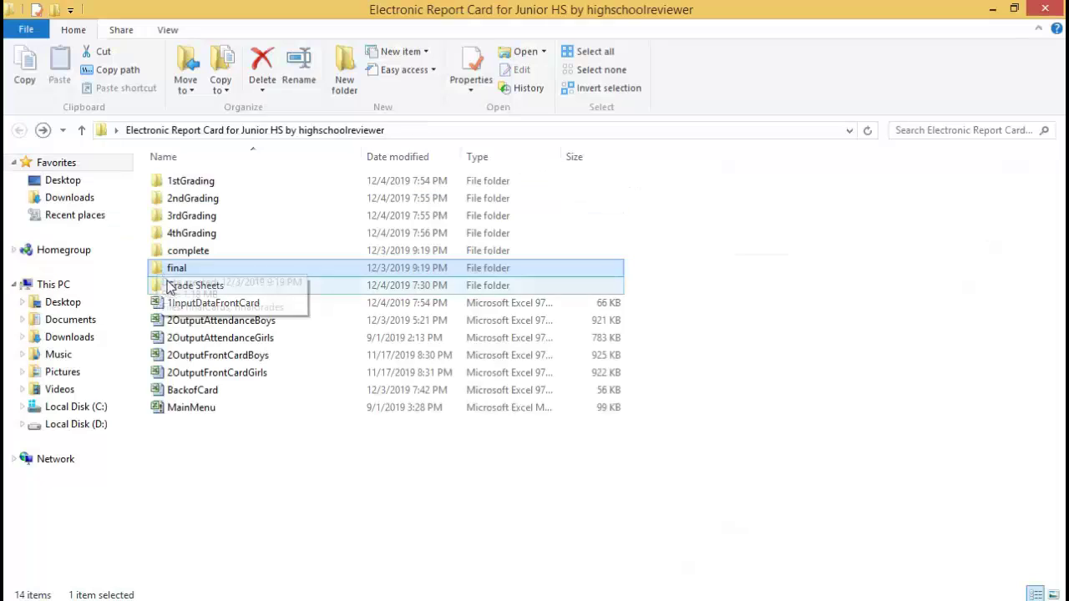
key("alt+Tab")
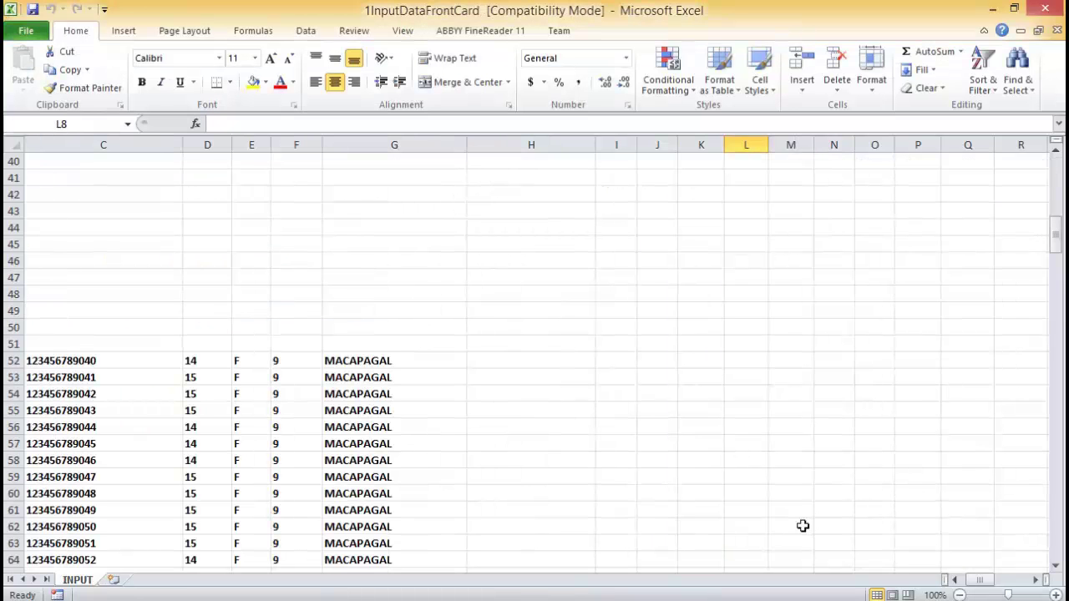
Select the boys' and girls' names in the NAME column of 1InputDataFrontCard, starting at B2.
left_click_drag(976, 580, 958, 580)
scroll(518, 443, "up", 11)
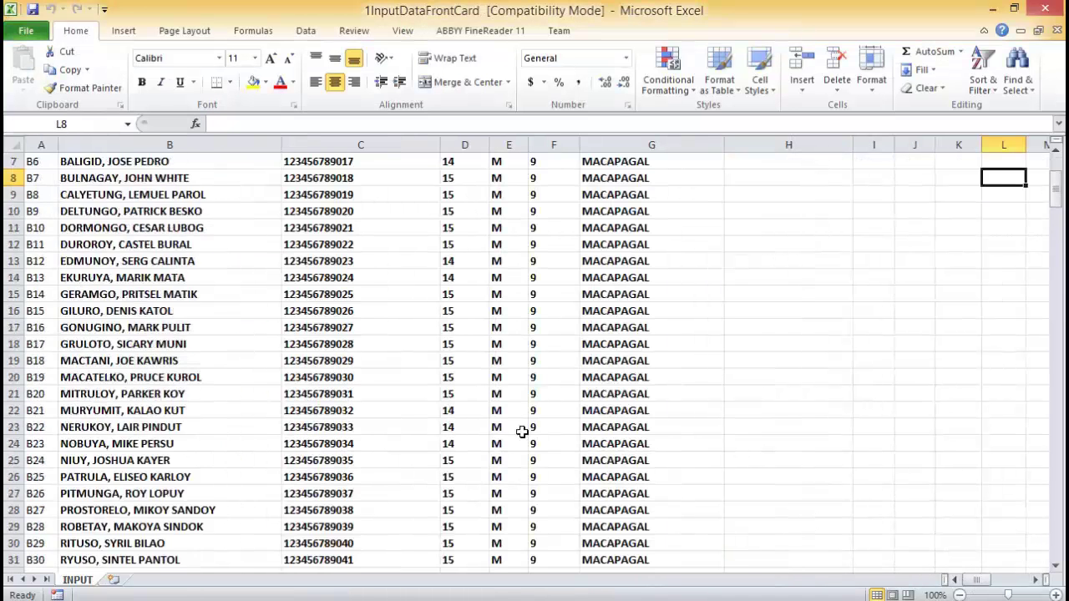
scroll(521, 432, "up", 2)
left_click_drag(113, 184, 193, 381)
scroll(426, 431, "up", 8)
scroll(426, 430, "up", 18)
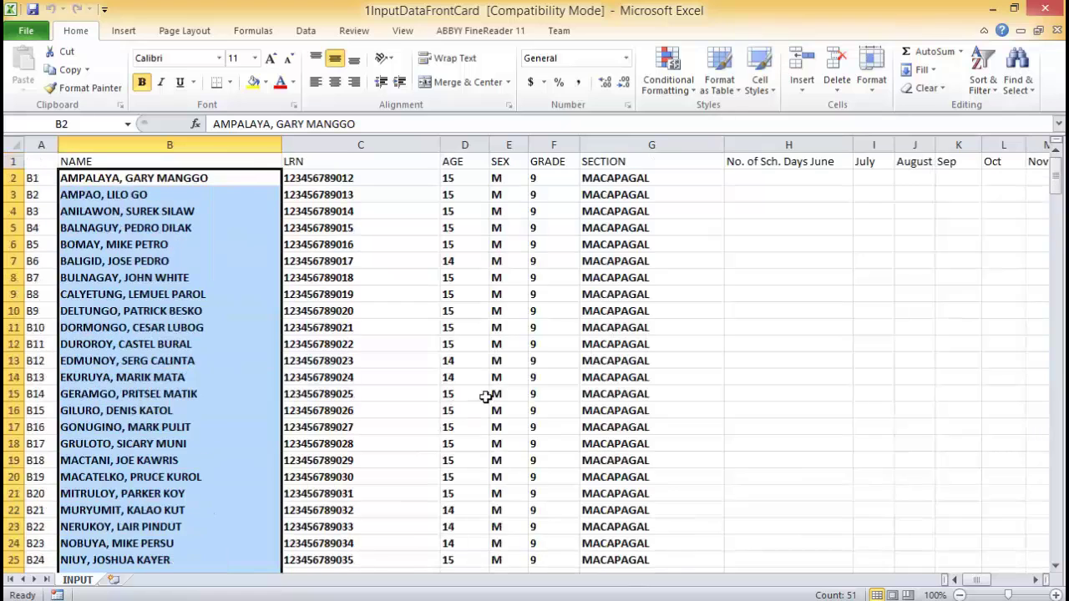
Copy the selected names and paste them as values into the NAME column of finalGrades starting at B2.
right_click(187, 177)
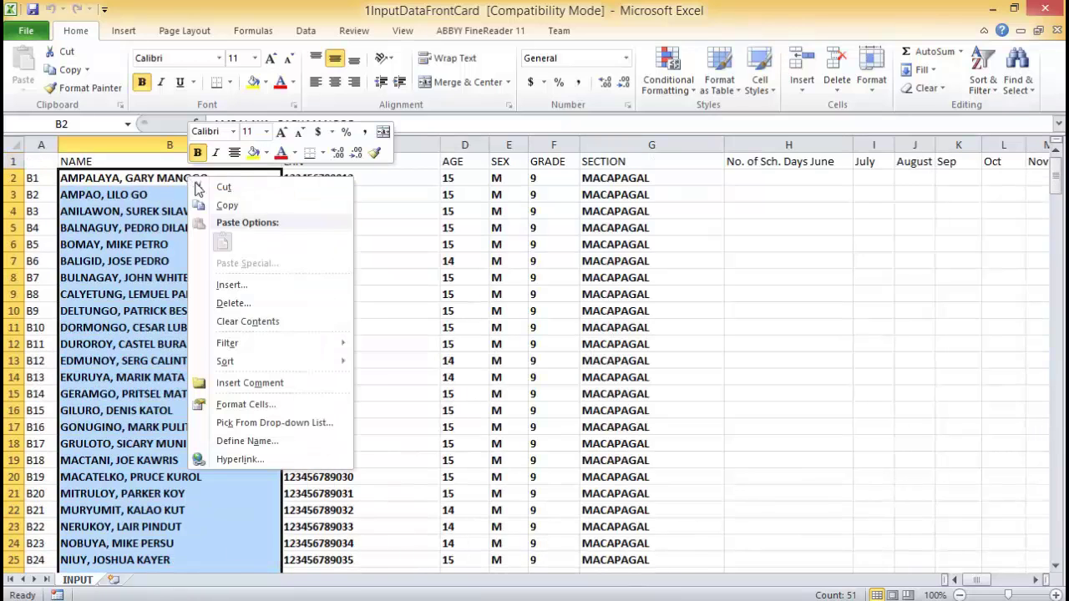
left_click(230, 207)
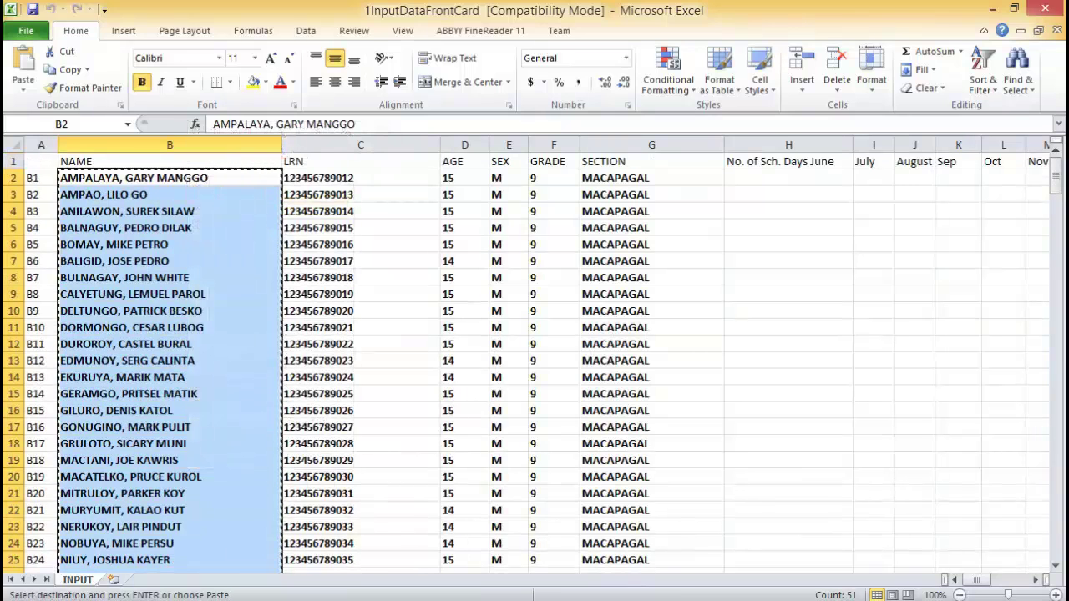
mouse_move(433, 579)
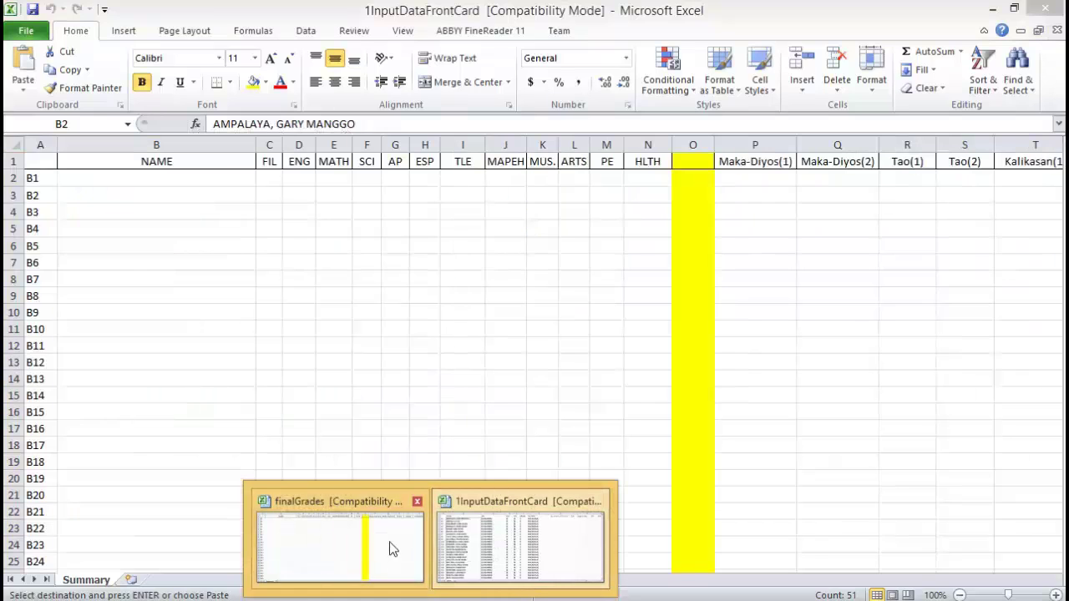
left_click(389, 548)
left_click(114, 176)
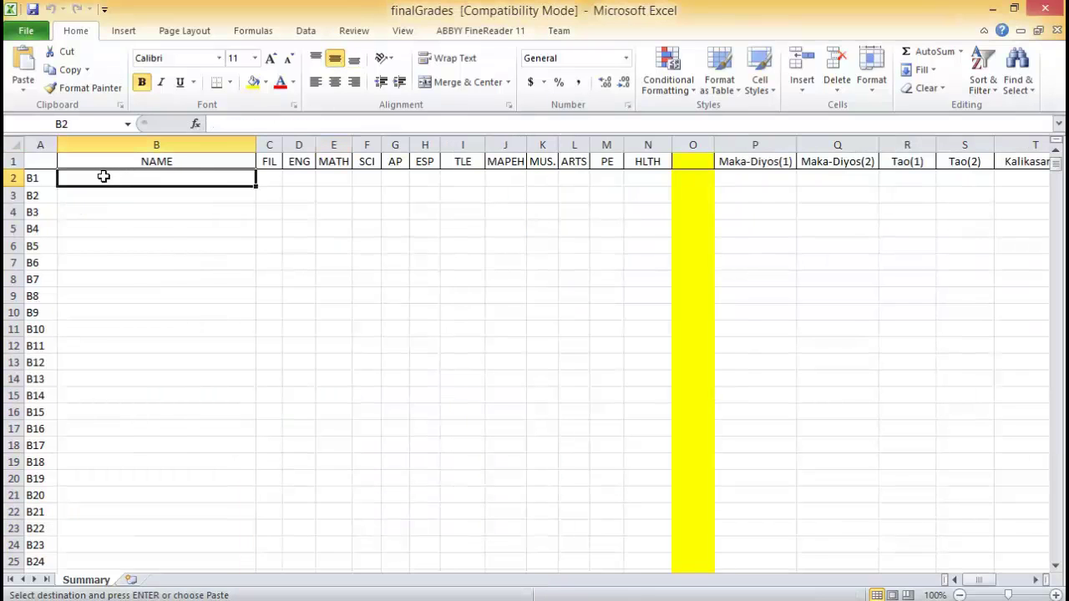
right_click(103, 176)
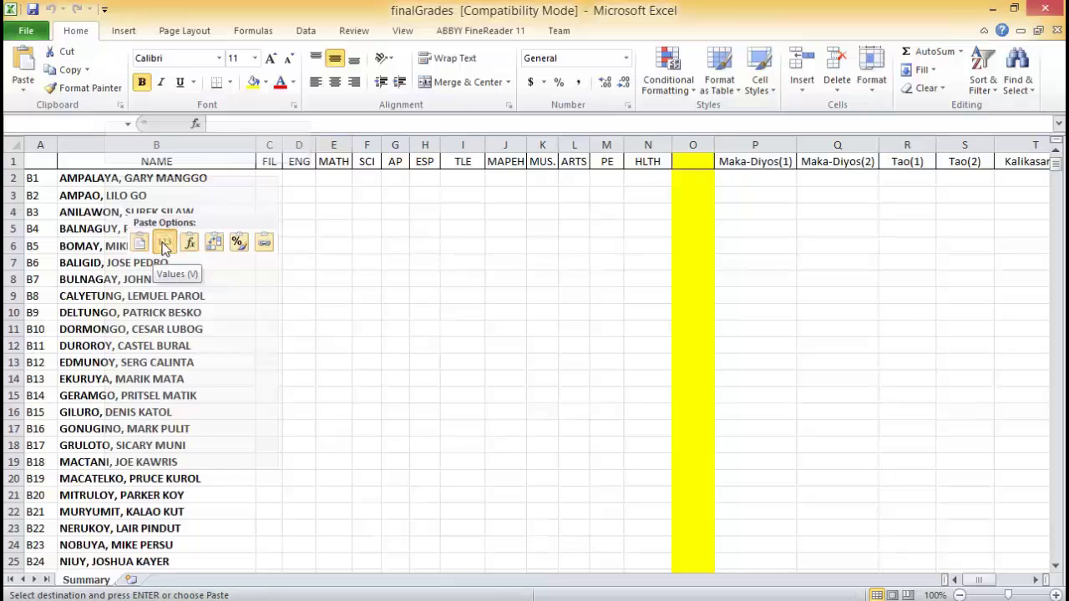
left_click(164, 242)
left_click(313, 249)
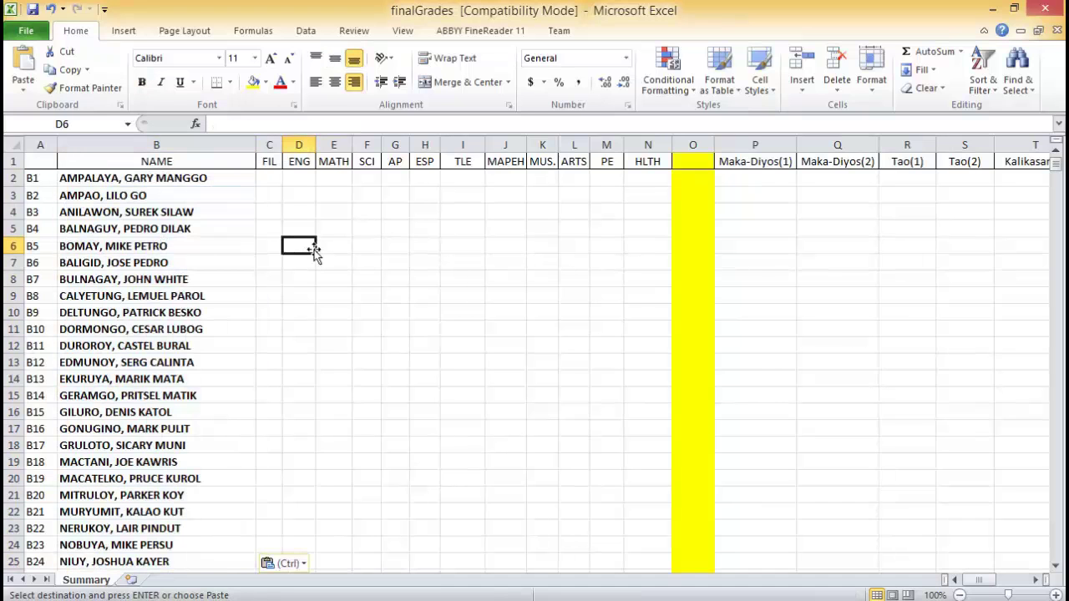
Save and close the finalGrades workbook, close 1InputDataFrontCard, and exit Excel.
left_click(26, 31)
left_click(40, 57)
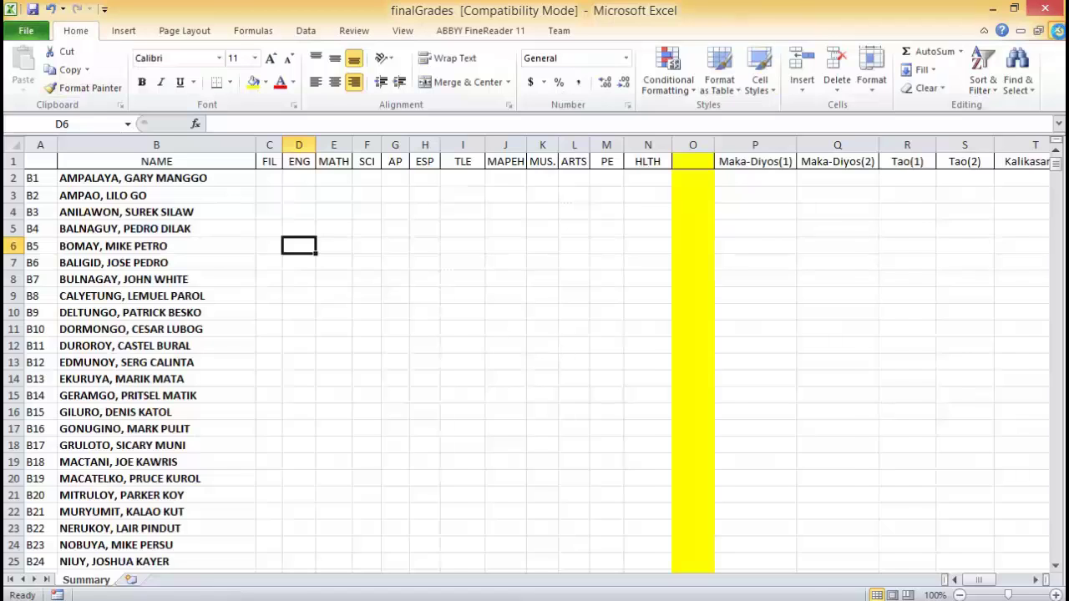
left_click(1057, 30)
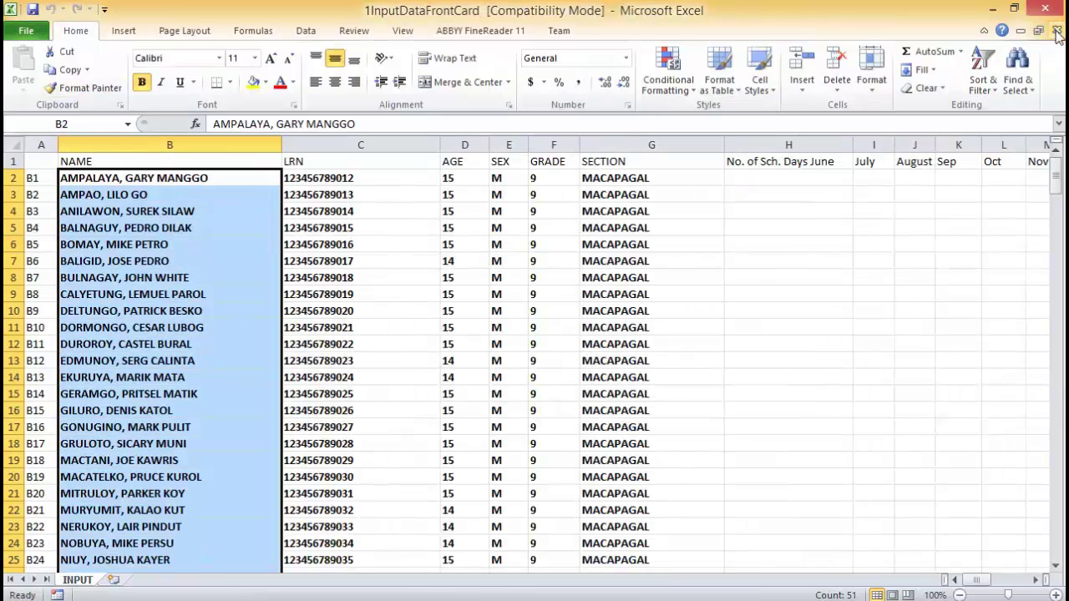
left_click(1057, 31)
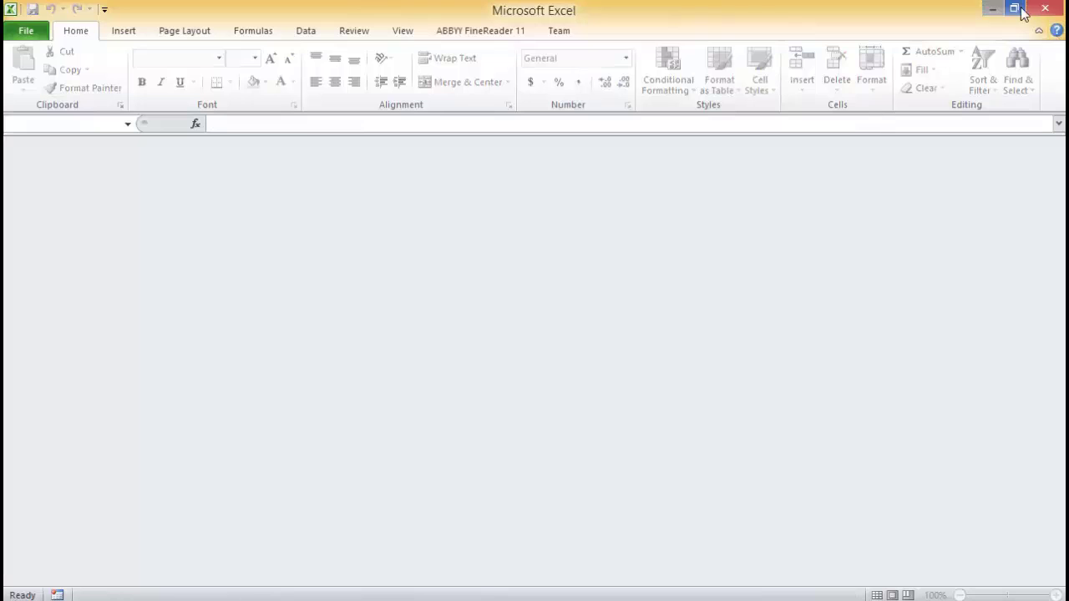
left_click(1045, 10)
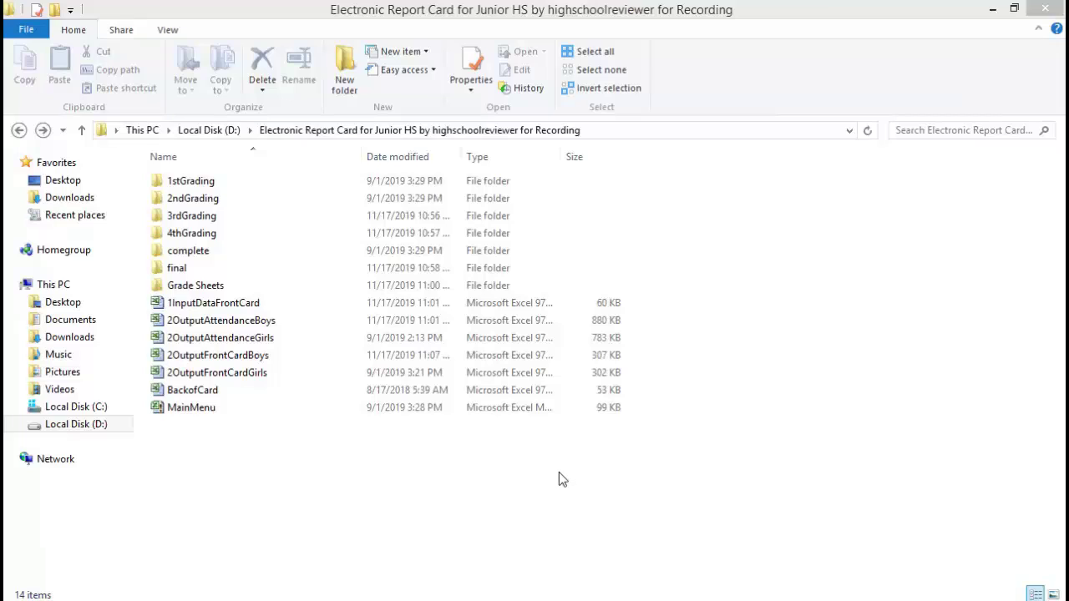
Open the Grade Sheets folder inside the main report card folder.
left_click(504, 486)
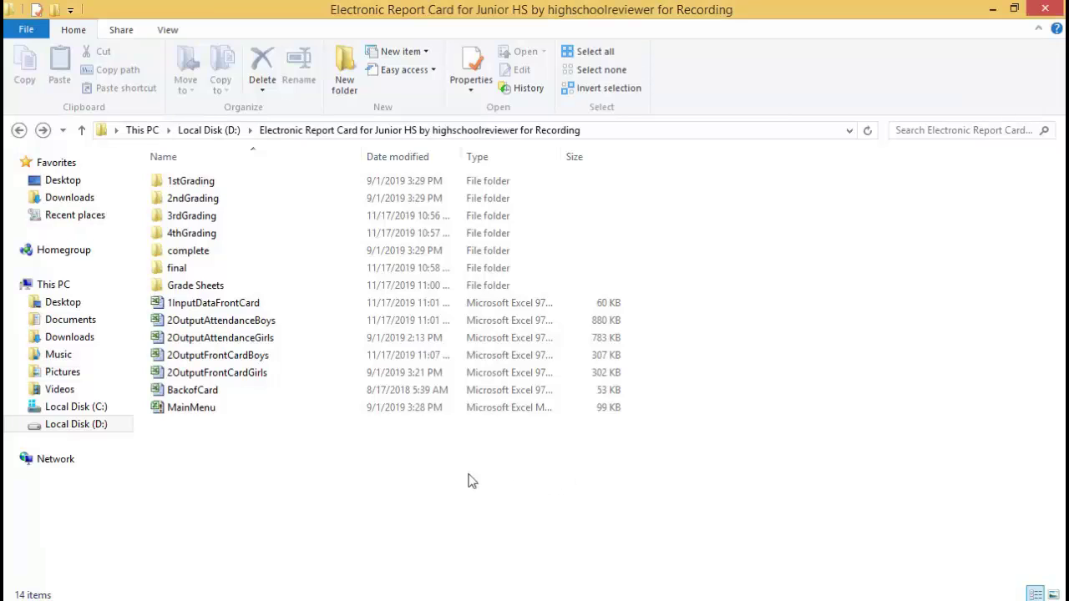
left_click(215, 292)
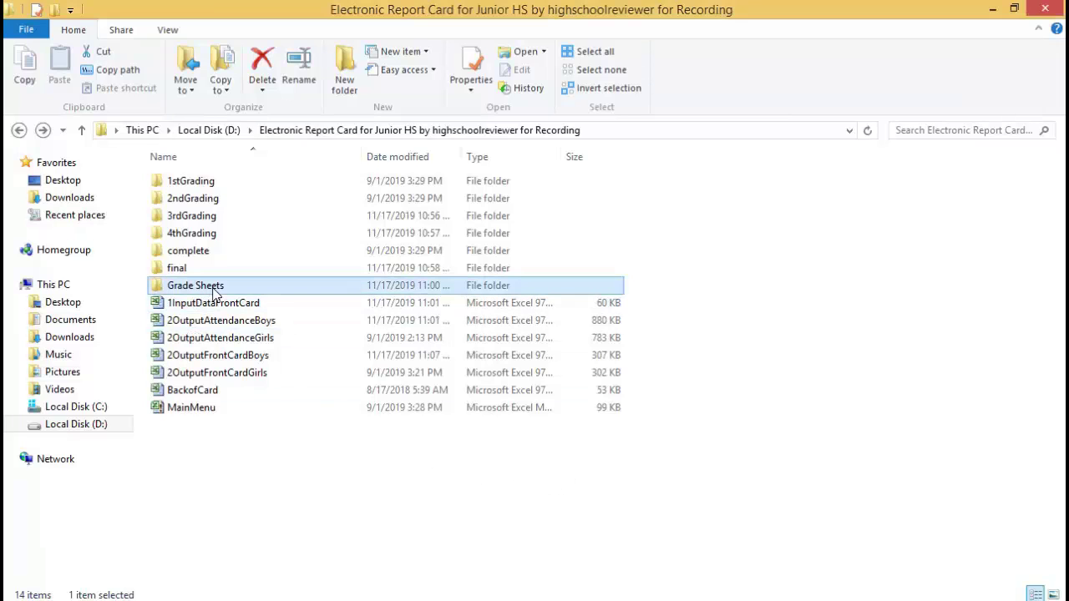
double_click(215, 290)
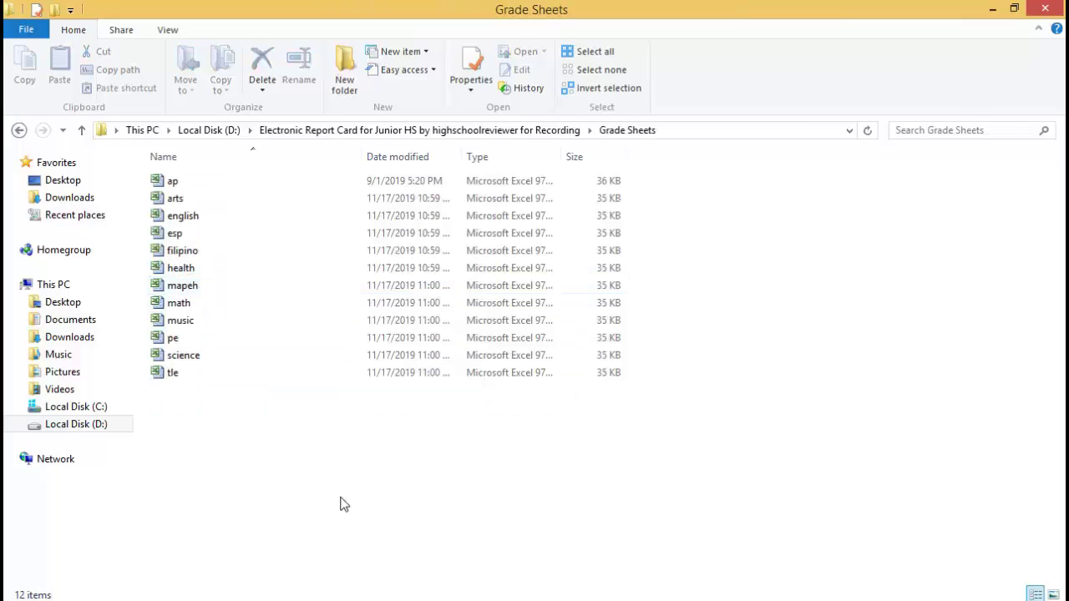
Review the subject workbooks in the Grade Sheets folder one by one, from ap through tle.
left_click(205, 182)
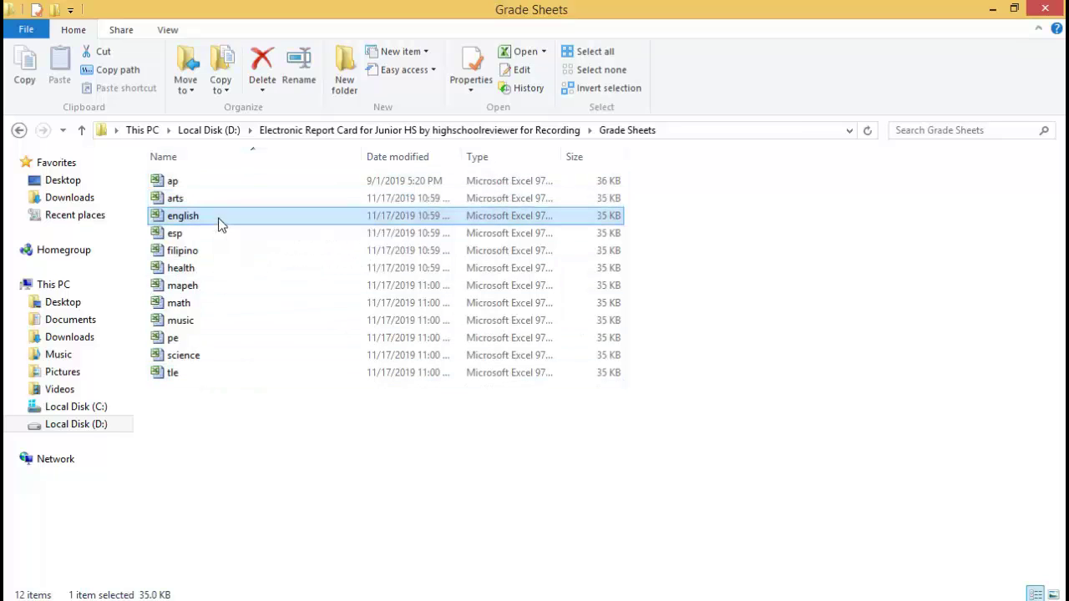
left_click(215, 233)
left_click(218, 251)
left_click(219, 268)
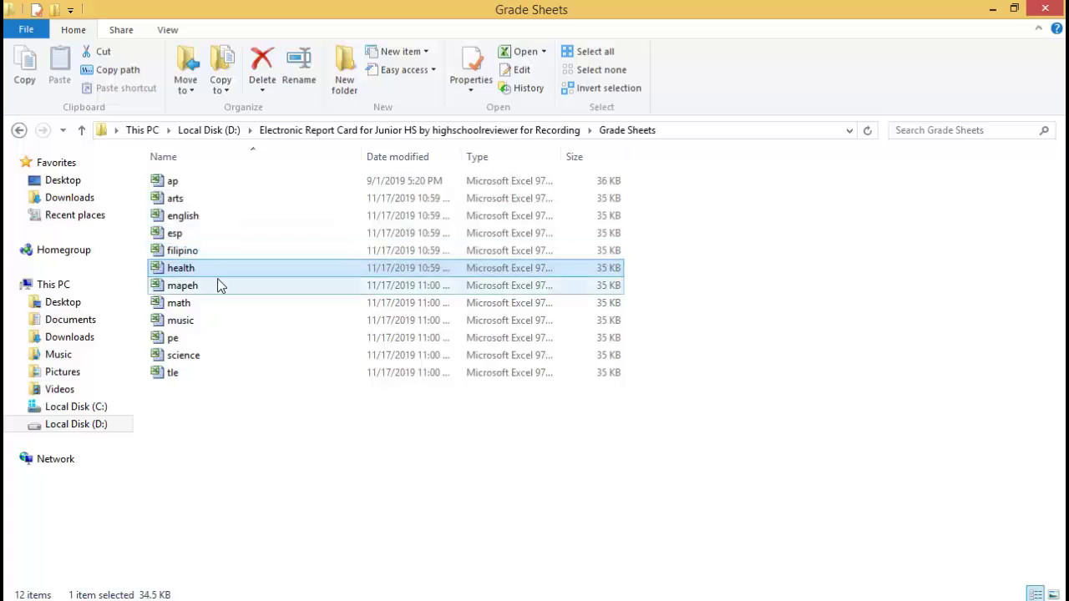
left_click(221, 286)
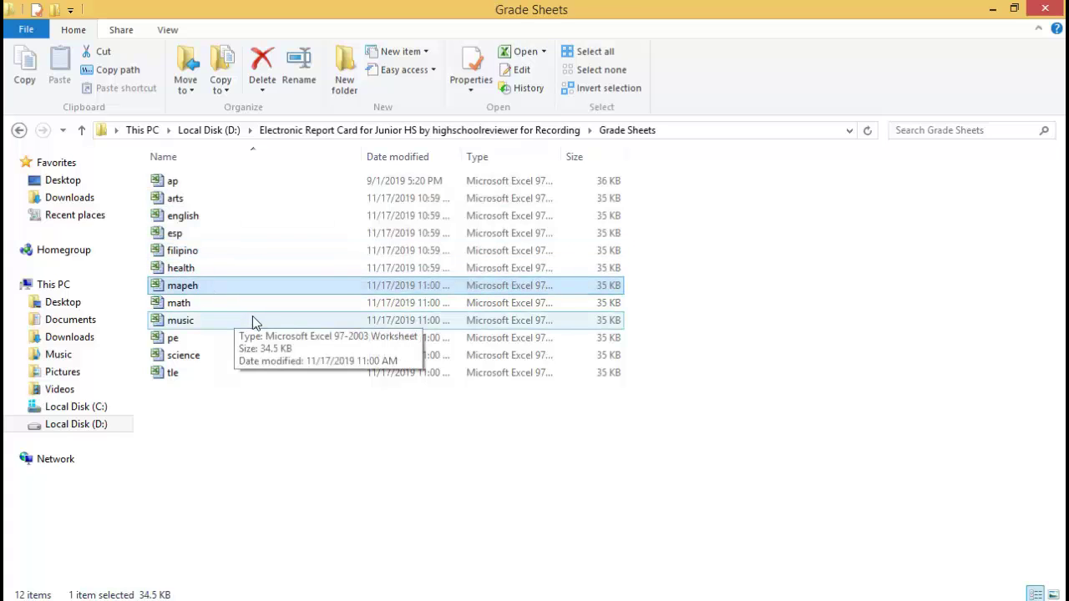
left_click(209, 189)
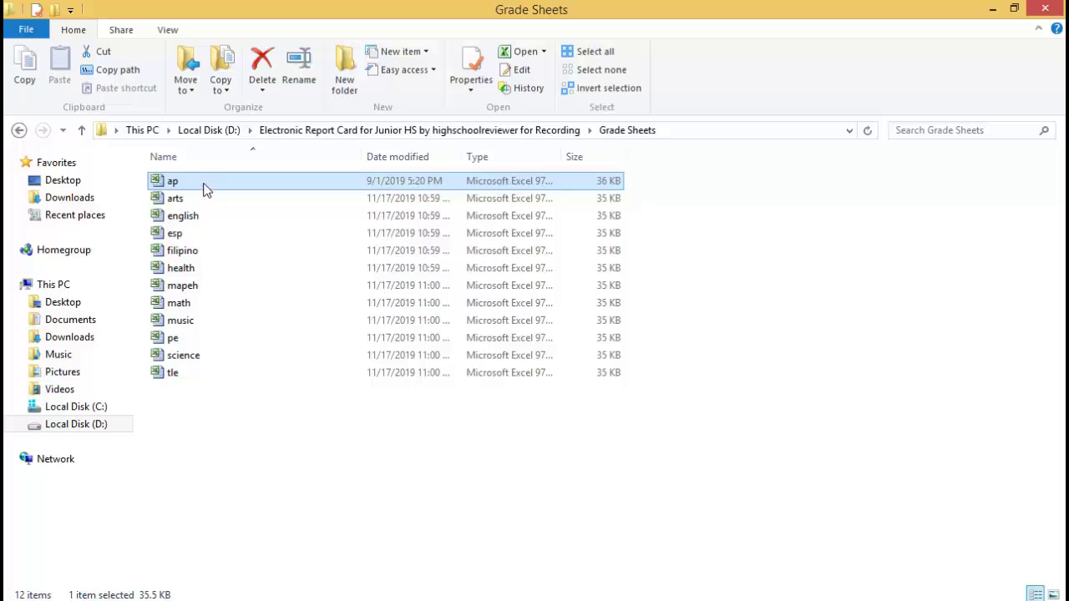
left_click(208, 202)
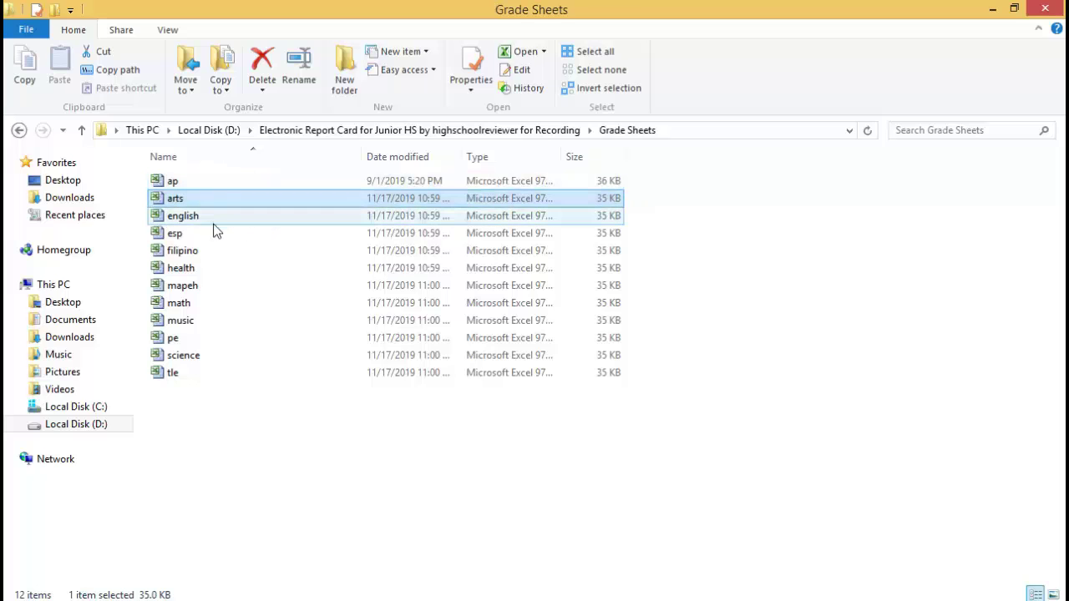
left_click(214, 220)
left_click(216, 235)
left_click(224, 252)
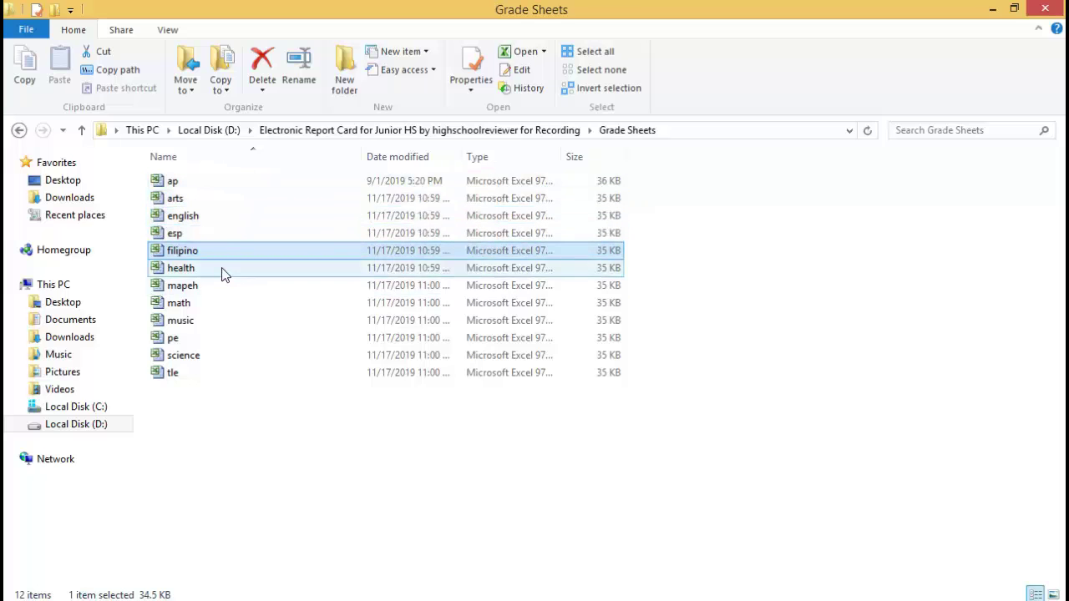
left_click(224, 273)
left_click(221, 291)
left_click(220, 308)
left_click(223, 323)
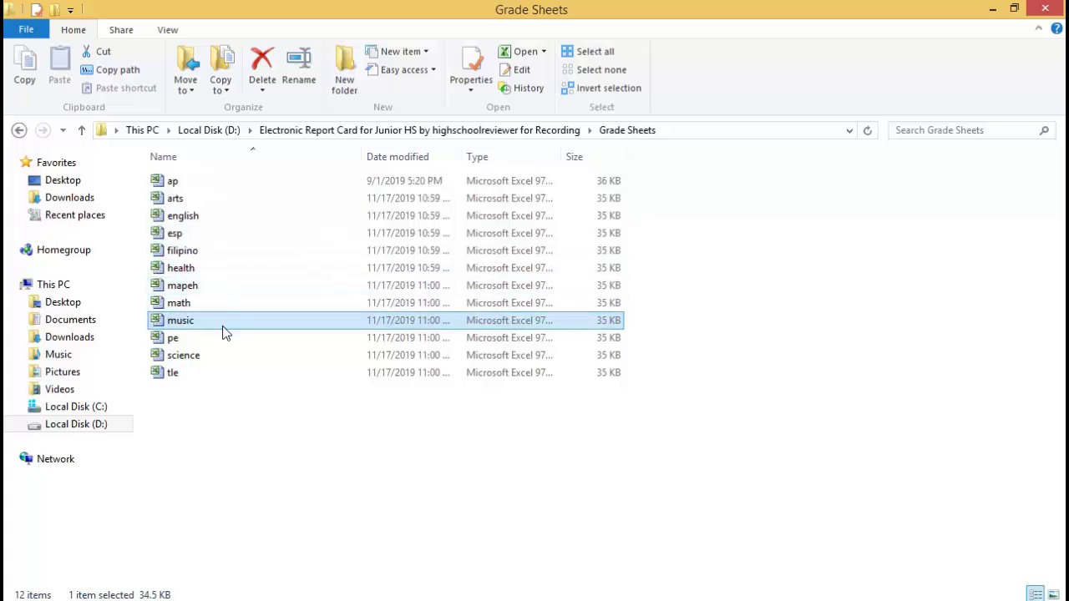
left_click(205, 339)
left_click(220, 361)
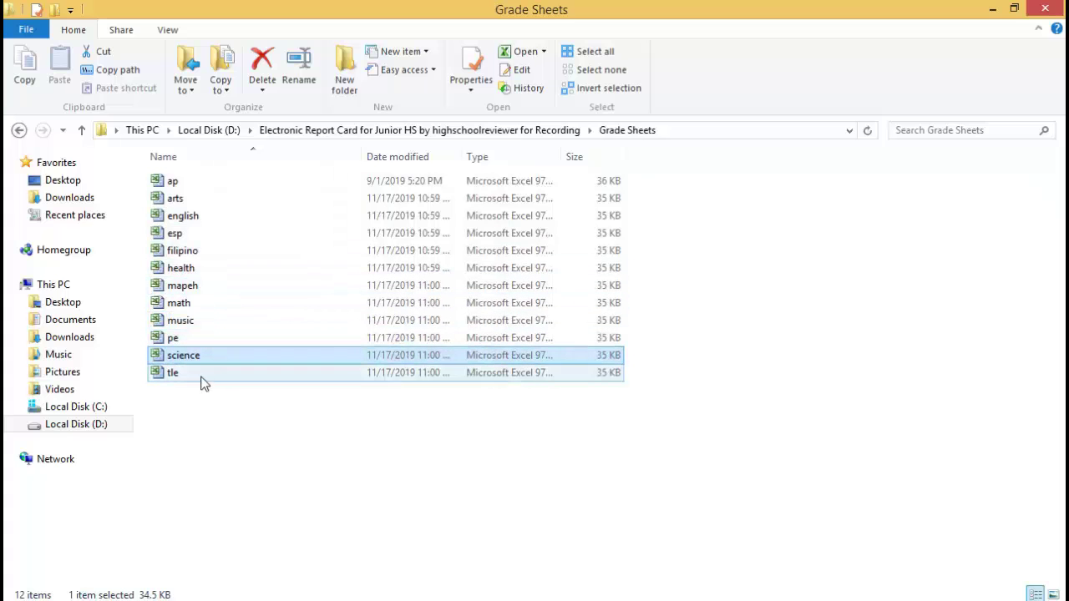
left_click(204, 378)
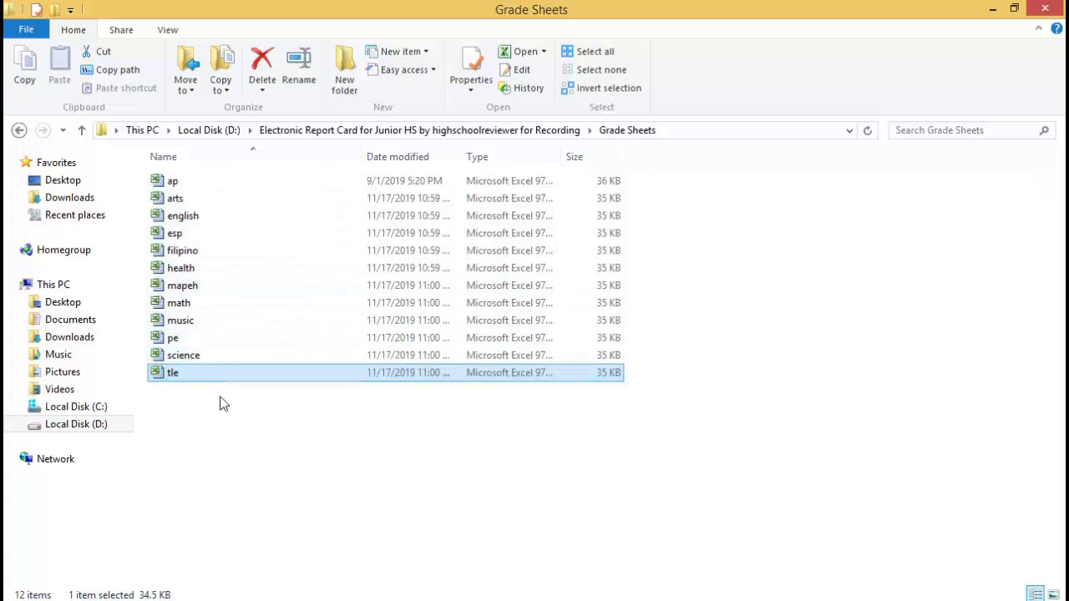
left_click(235, 182)
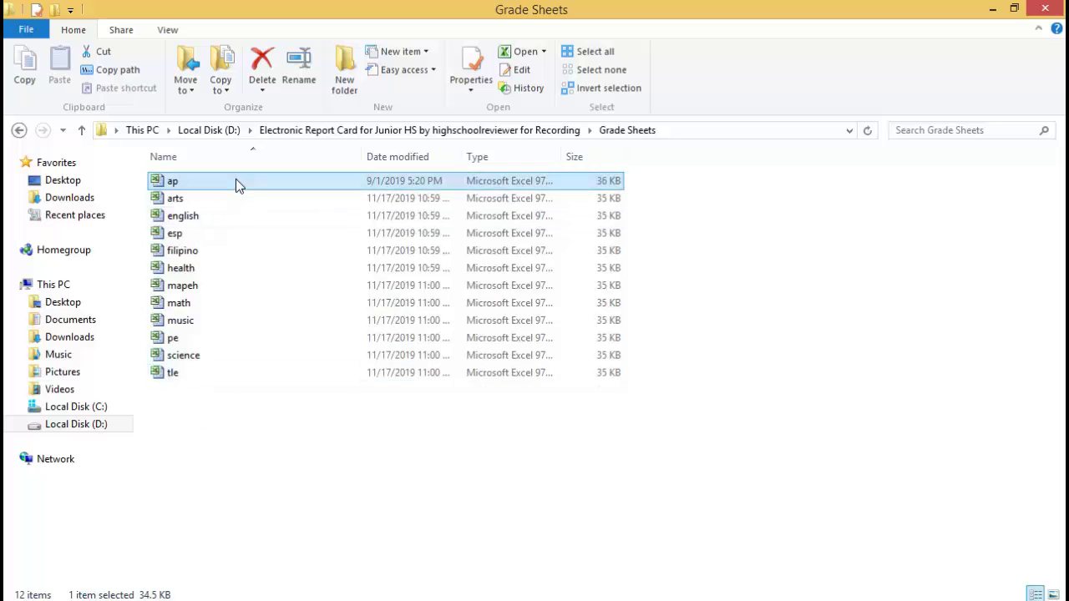
left_click(226, 201)
left_click(230, 219)
left_click(229, 233)
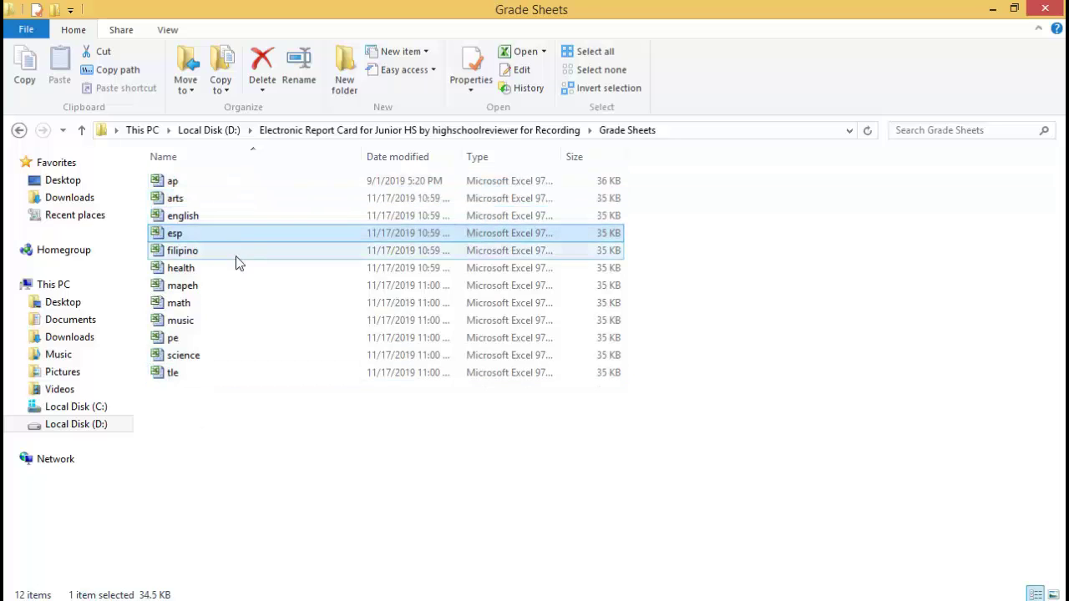
left_click(234, 251)
left_click(223, 287)
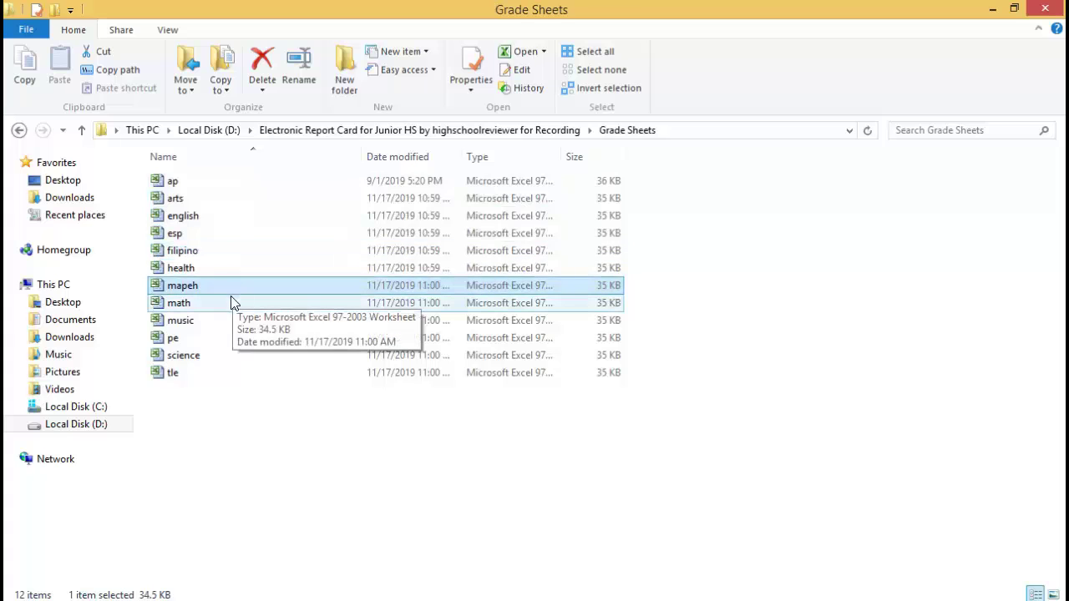
left_click(214, 183)
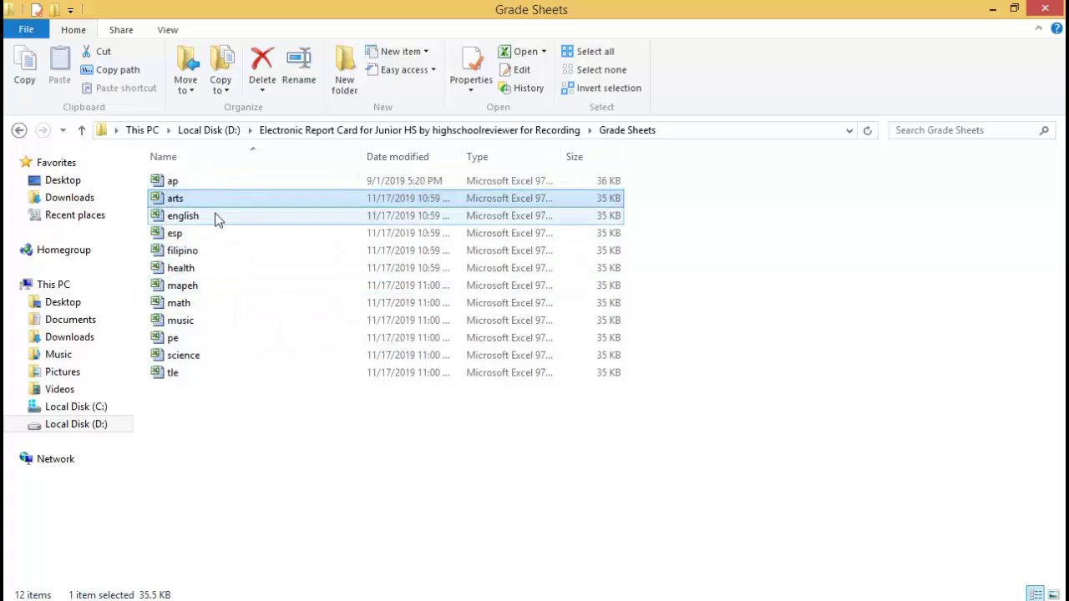
left_click(215, 218)
left_click(214, 181)
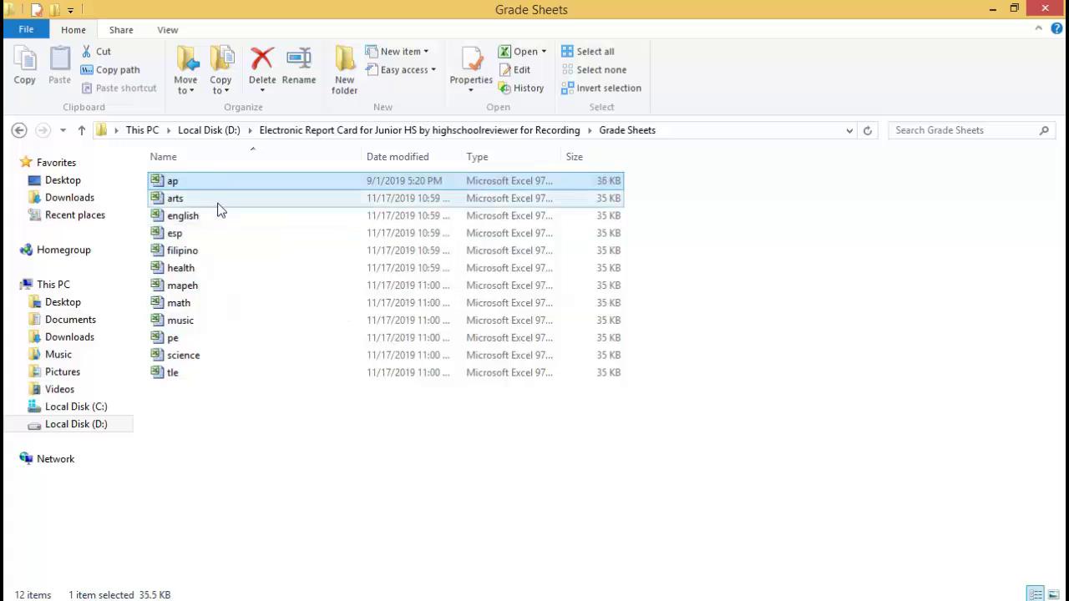
left_click(218, 202)
left_click(220, 214)
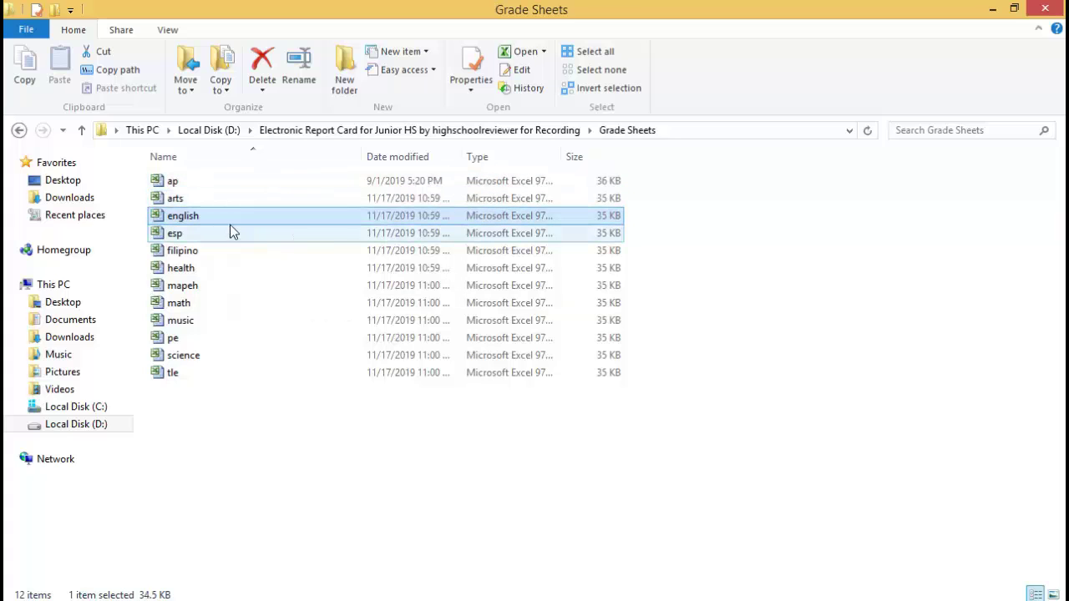
left_click(208, 373)
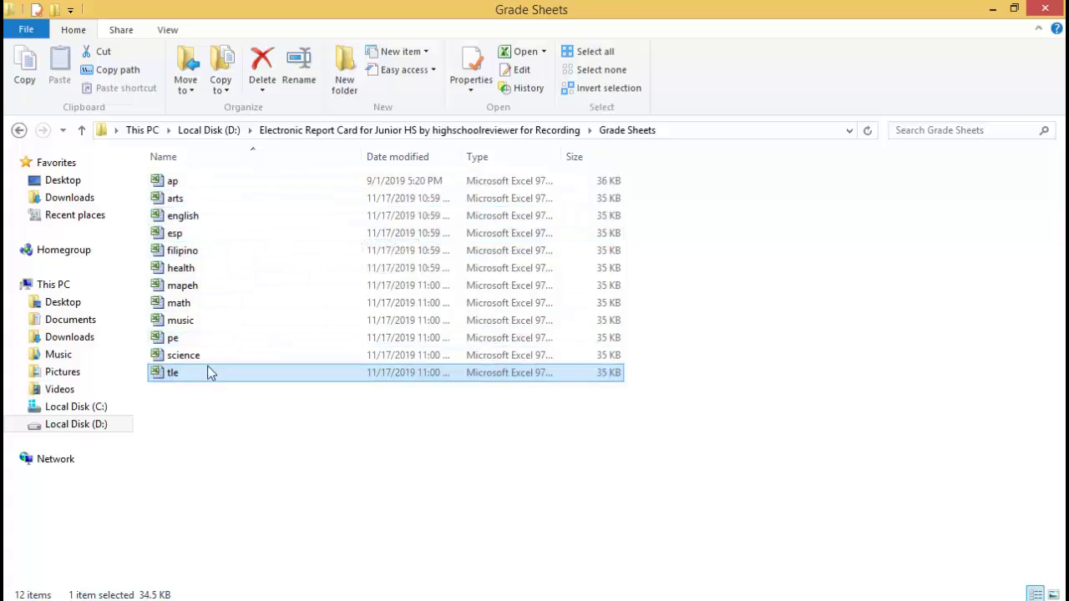
left_click(210, 358)
left_click(212, 337)
left_click(213, 325)
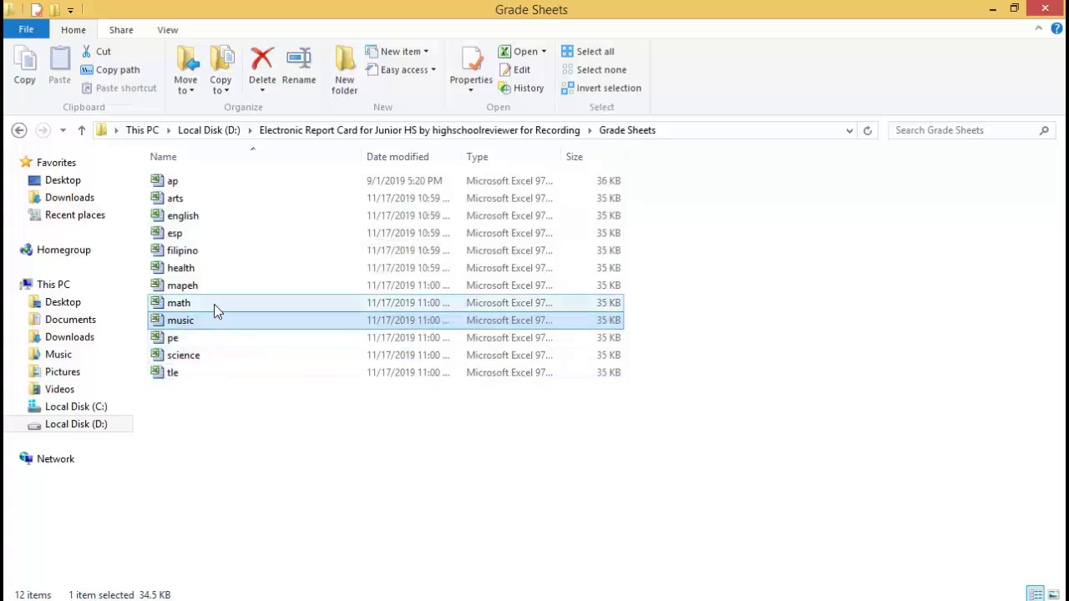
left_click(213, 306)
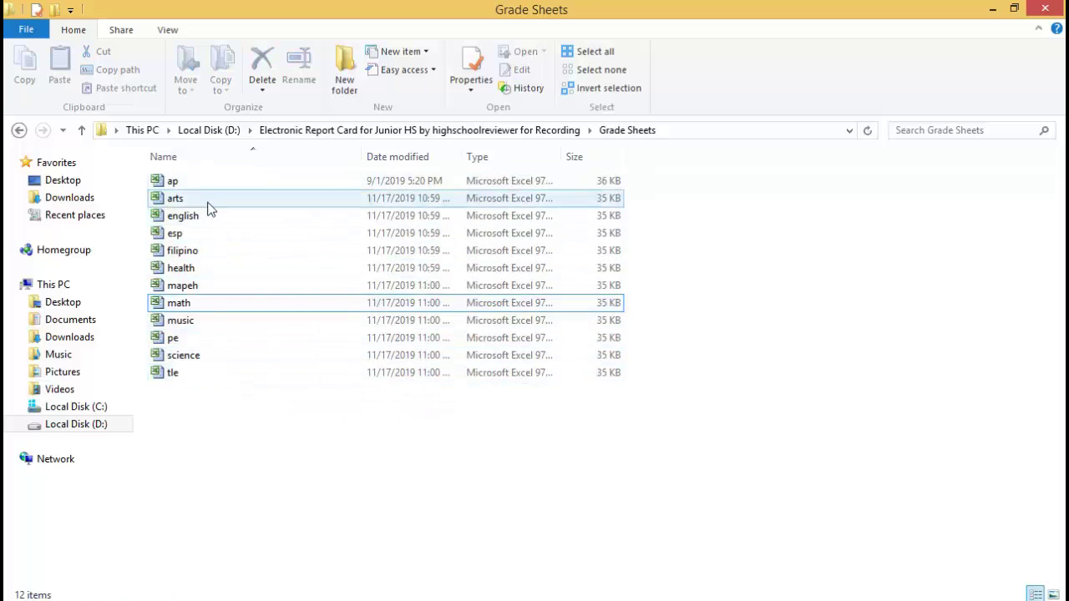
Open the ap grade sheet, examine the boys' 1st Grading cells C9:C18, and close Excel.
double_click(208, 181)
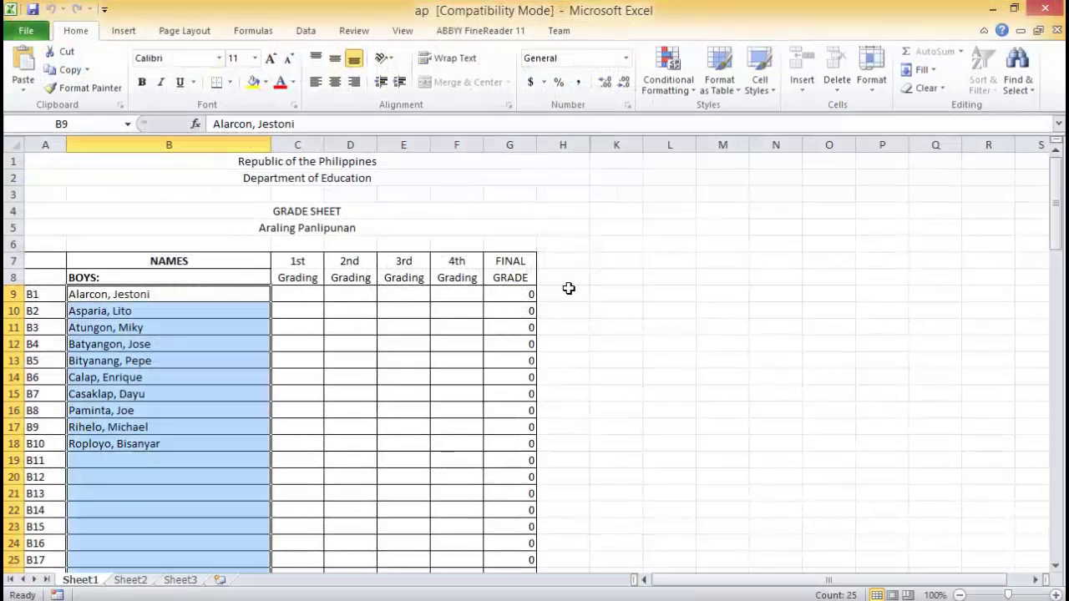
left_click_drag(301, 299, 312, 450)
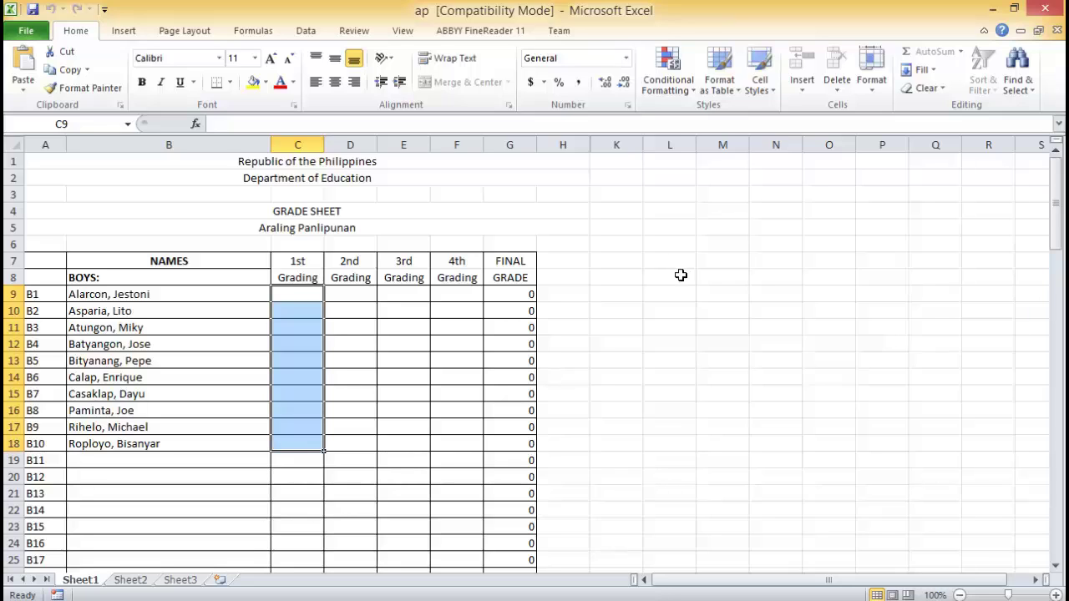
left_click(308, 298)
left_click_drag(309, 290, 288, 440)
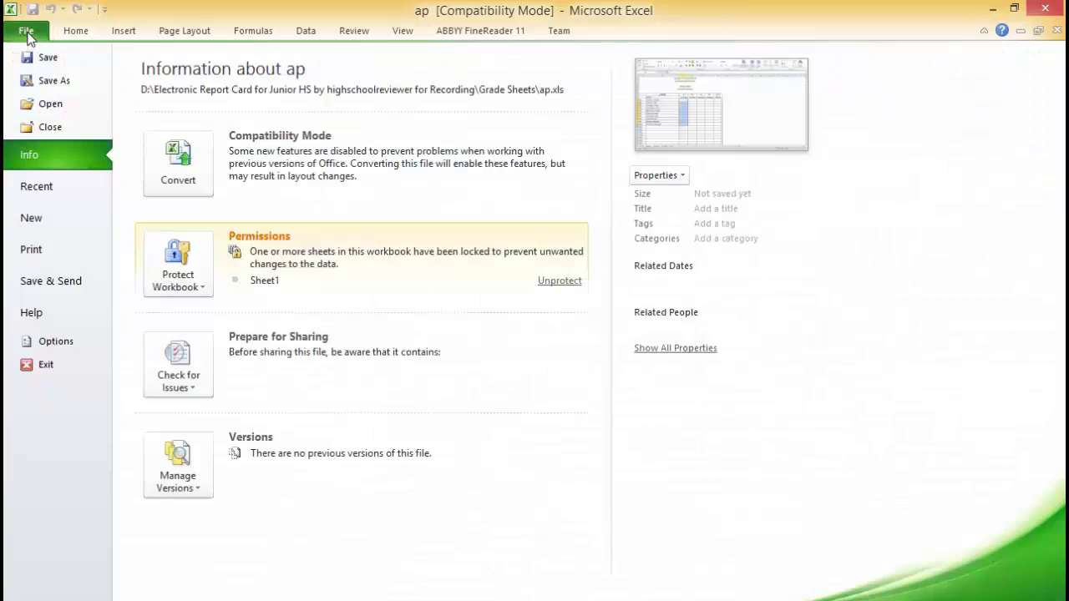
left_click(30, 33)
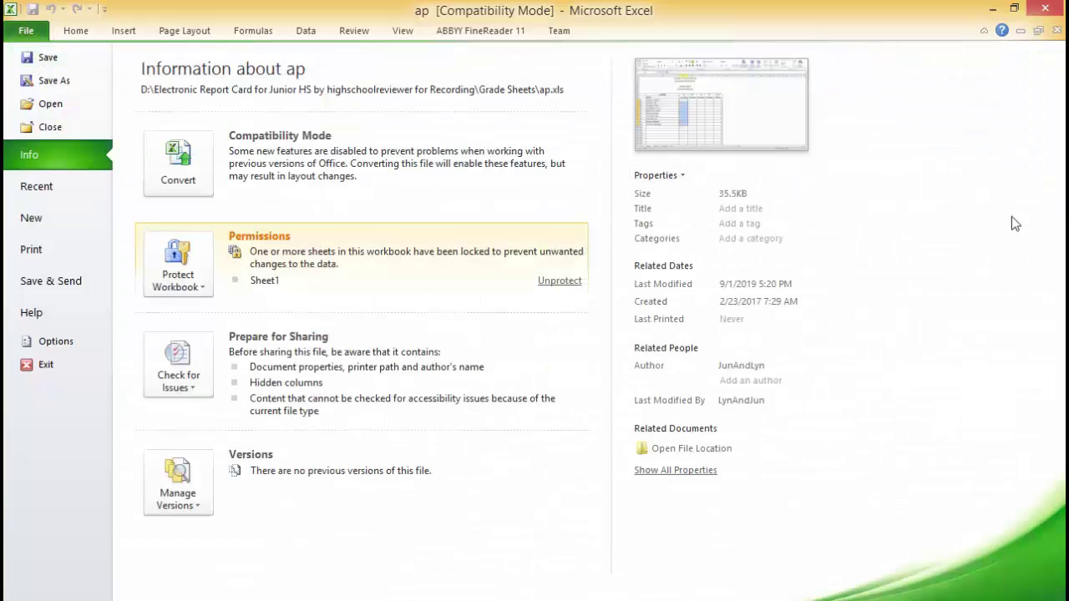
left_click(1044, 12)
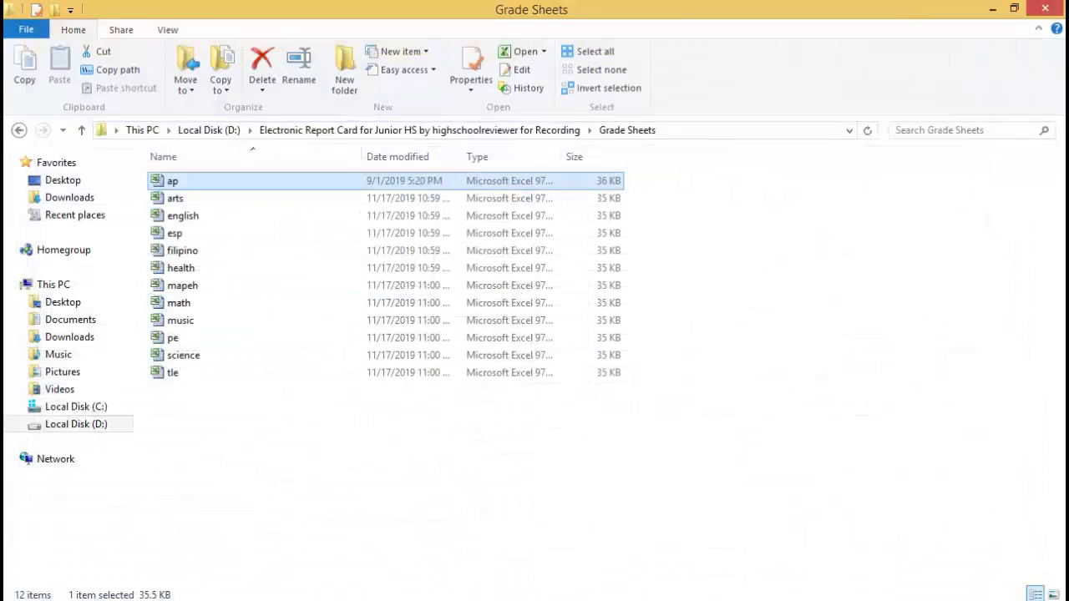
Switch to the Electronic Report Card for Junior HS by highschoolreviewer folder and open ap from its Grade Sheets folder.
mouse_move(230, 519)
left_click(354, 539)
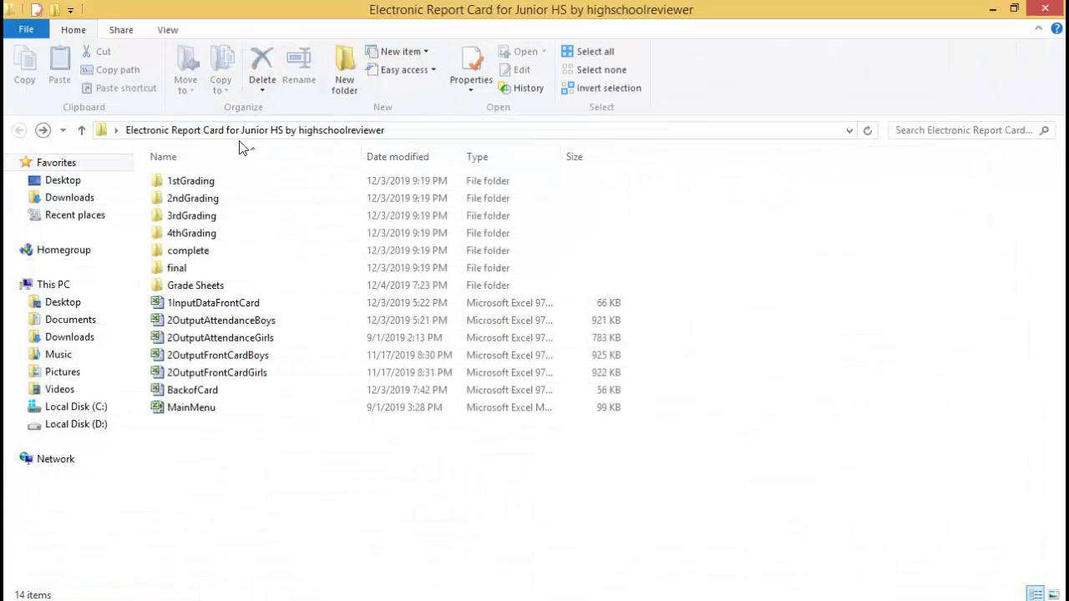
double_click(207, 285)
double_click(182, 181)
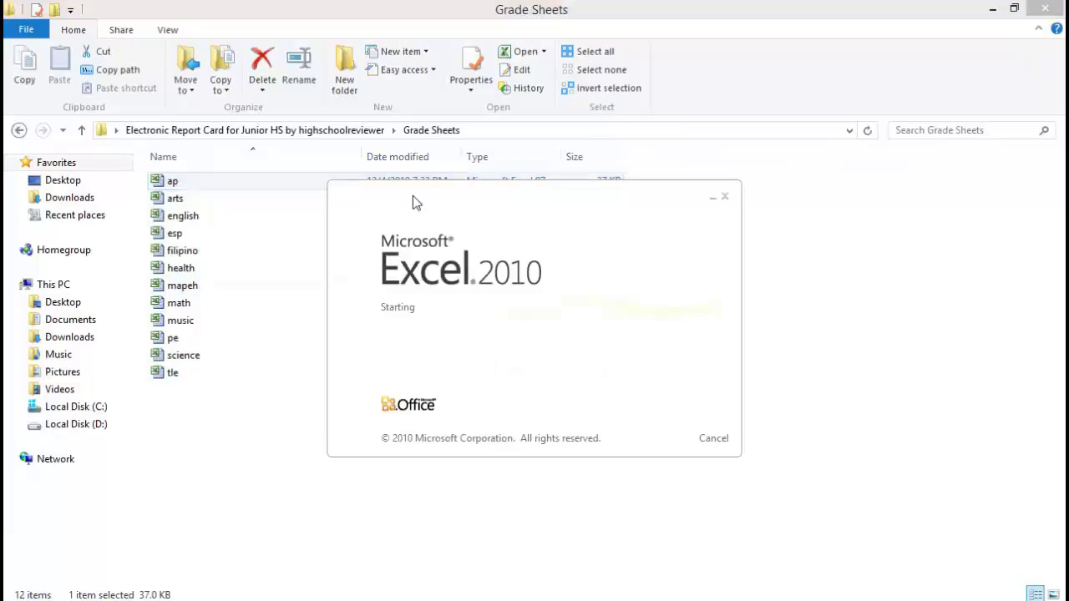
Examine the boys' and girls' 1st Grading grades in the ap grade sheet, including the blank cells C9:C10.
scroll(303, 360, "down", 20)
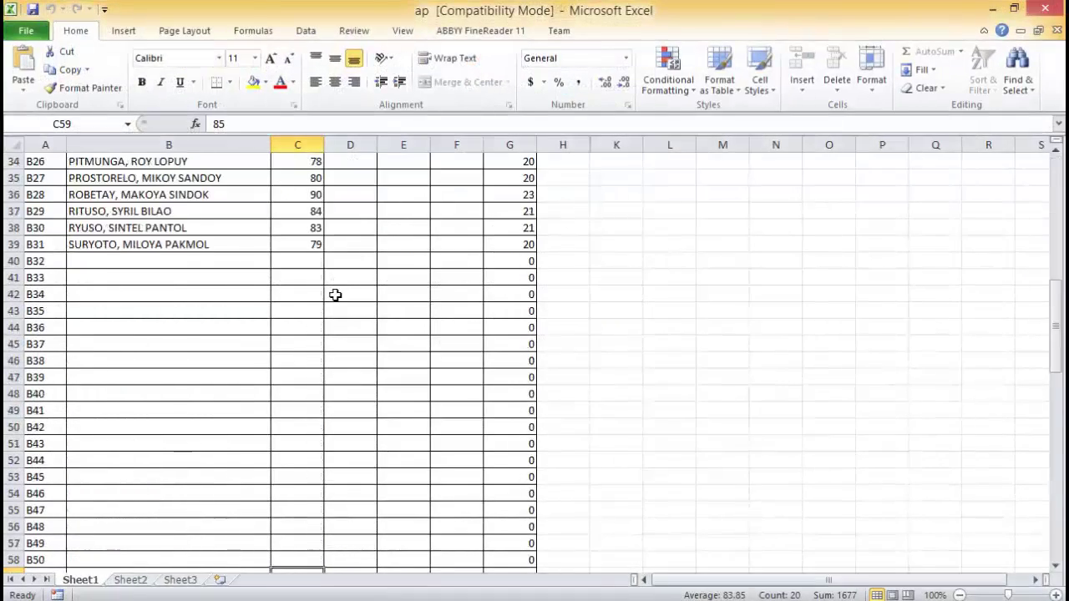
scroll(321, 313, "up", 20)
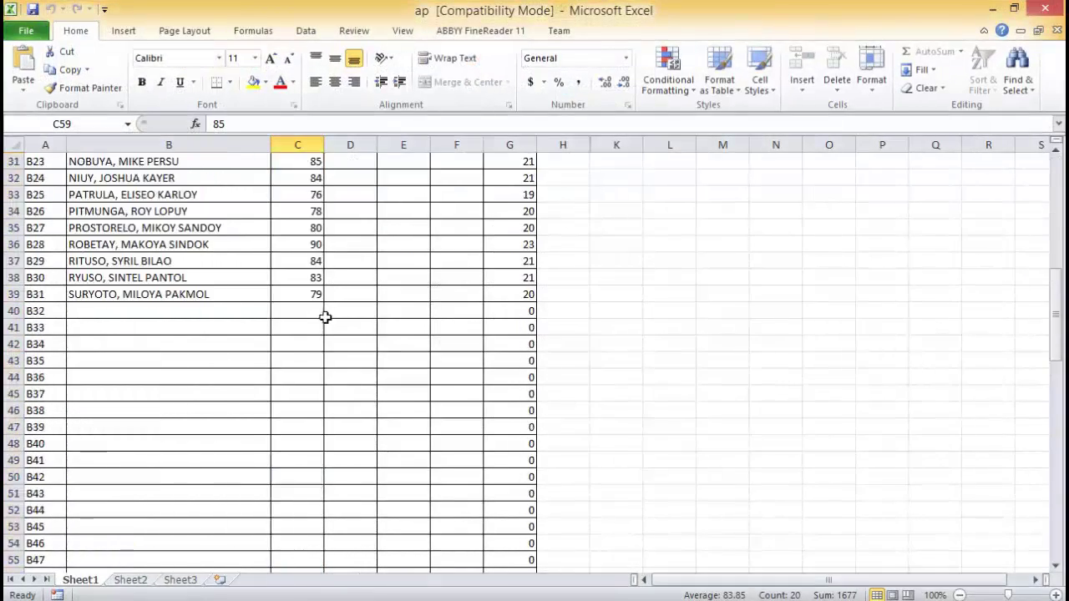
left_click_drag(311, 294, 305, 310)
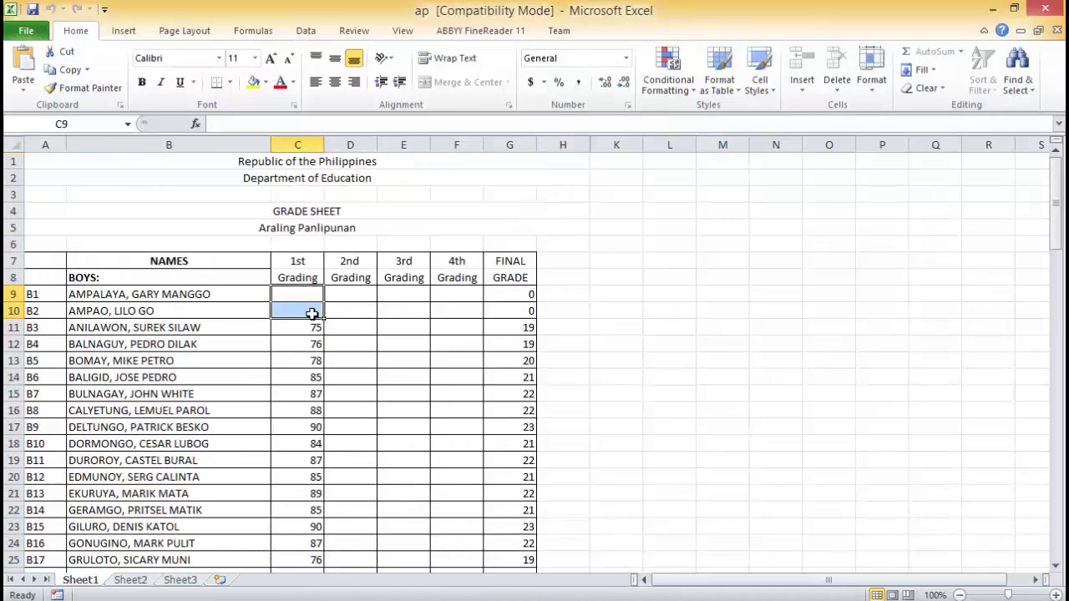
left_click(360, 315)
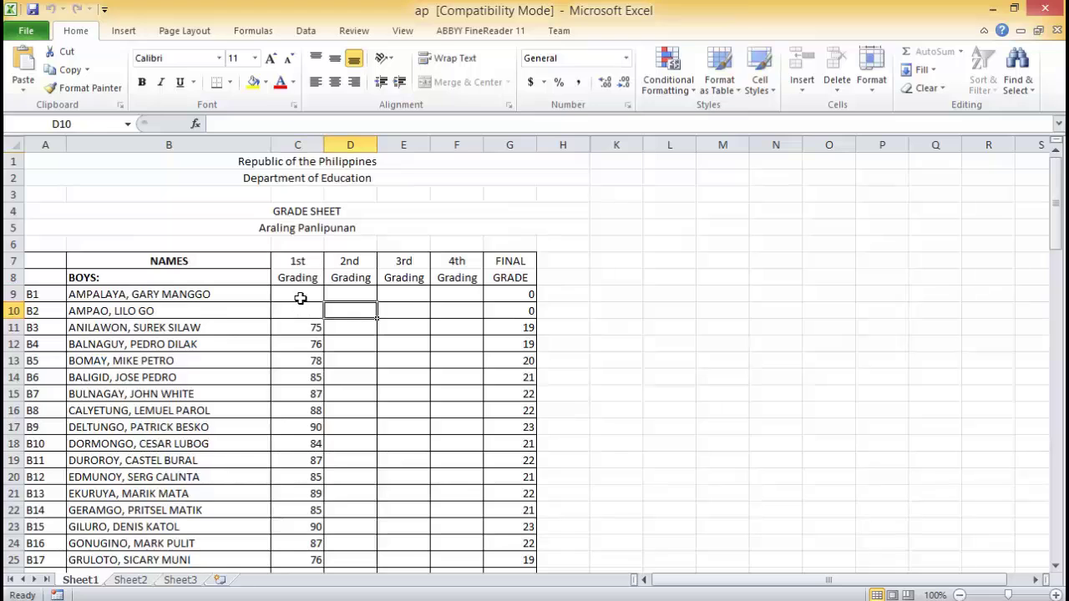
left_click_drag(300, 295, 302, 328)
left_click_drag(293, 292, 295, 311)
scroll(360, 303, "down", 6)
scroll(365, 302, "down", 17)
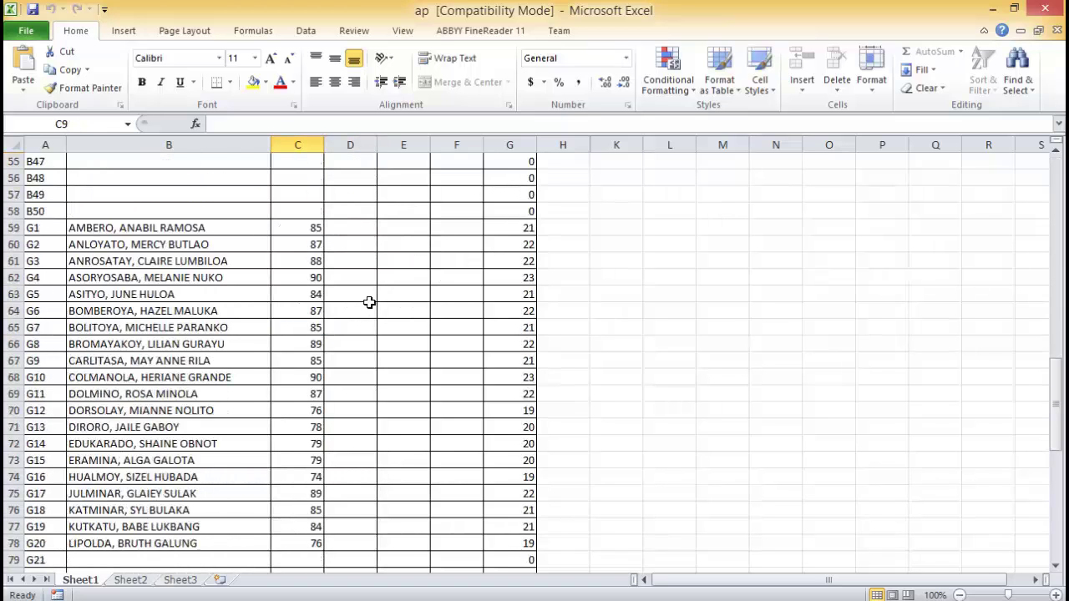
scroll(377, 308, "up", 6)
scroll(377, 308, "up", 17)
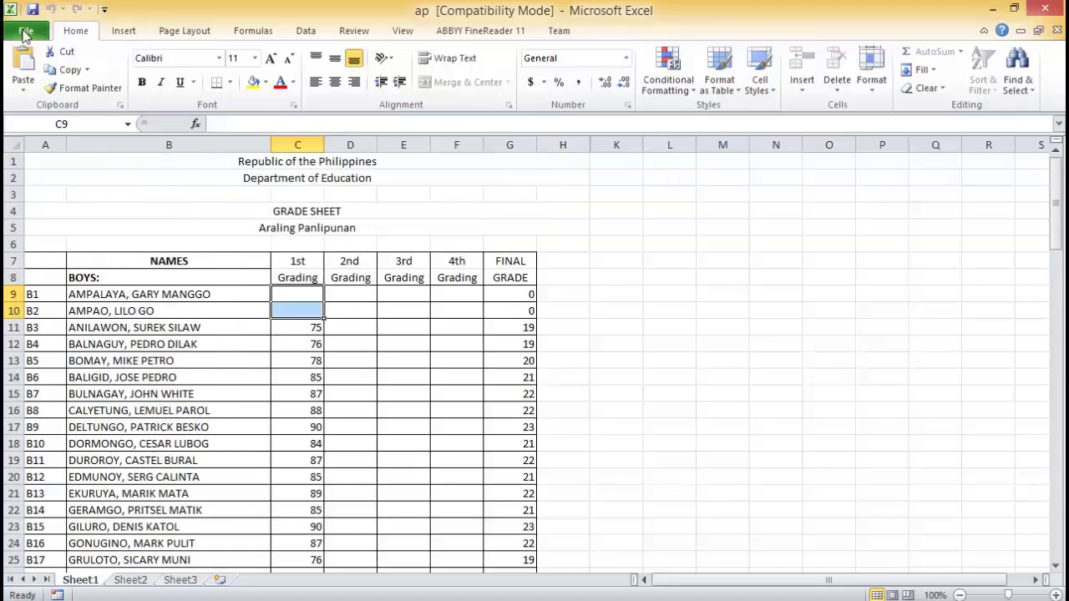
Save the ap workbook and exit Excel.
left_click(37, 31)
left_click(38, 63)
left_click(1044, 10)
left_click(731, 312)
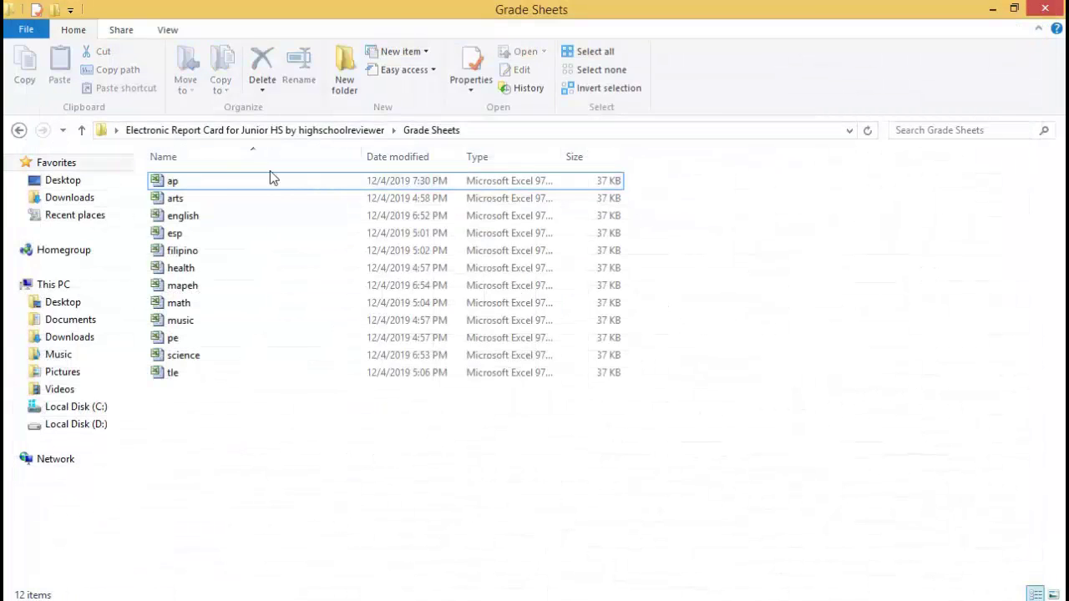
Look over the remaining subject workbooks in the Grade Sheets folder, from english through tle.
left_click(262, 217)
left_click(259, 237)
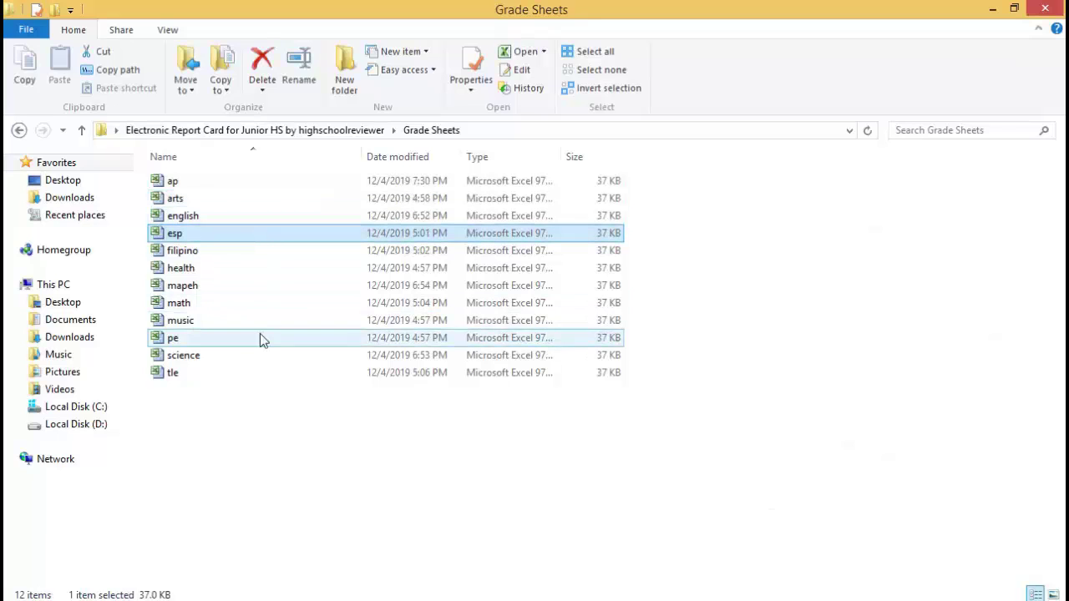
left_click(207, 380)
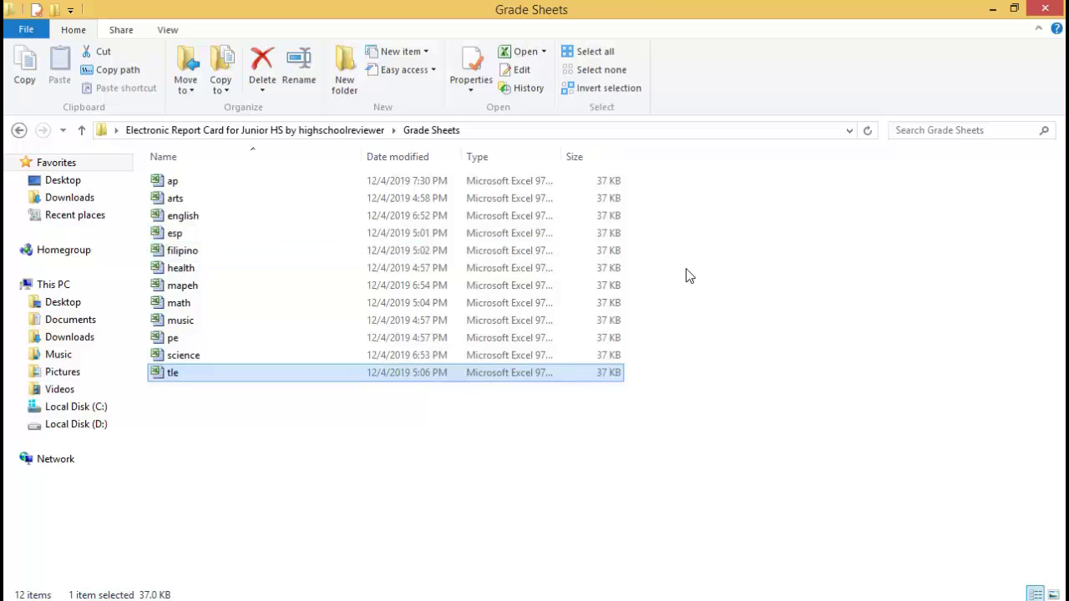
Return to the main report card folder and open the MainMenu workbook.
key("BackSpace")
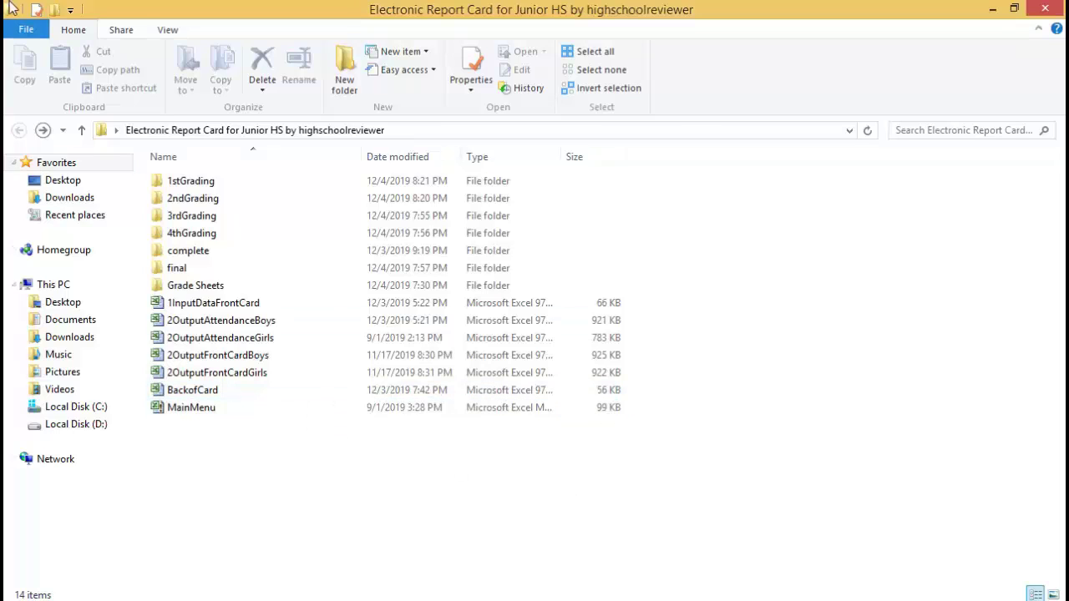
double_click(209, 285)
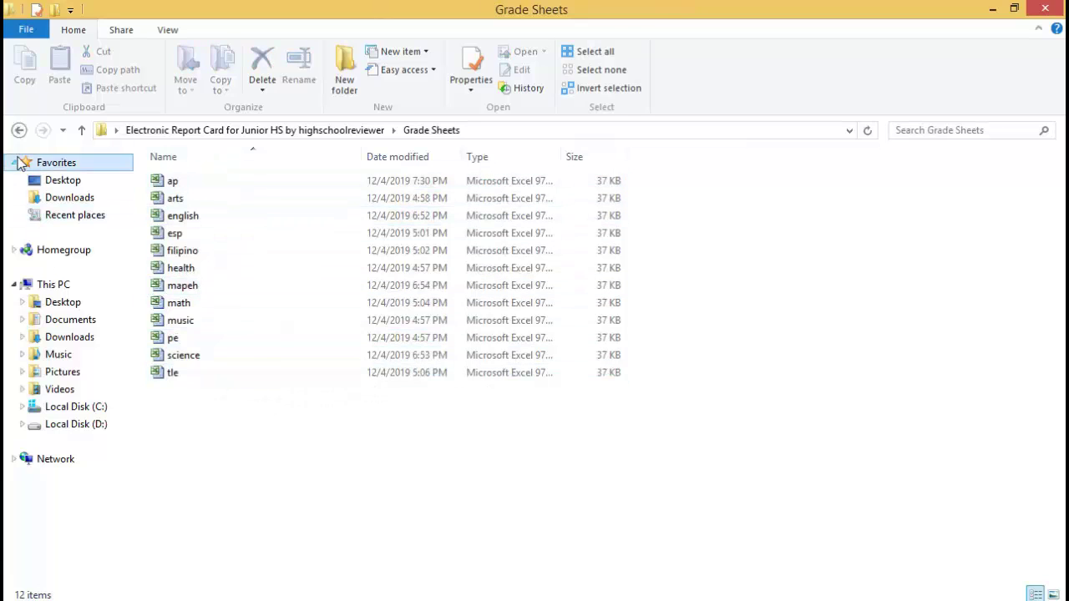
left_click(18, 131)
left_click(273, 482)
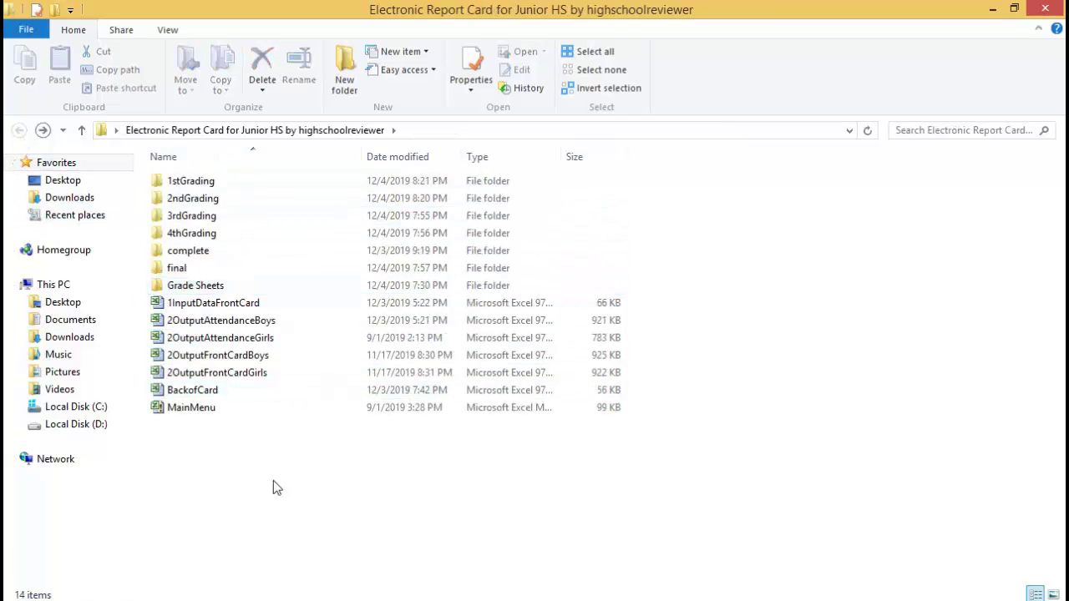
double_click(208, 415)
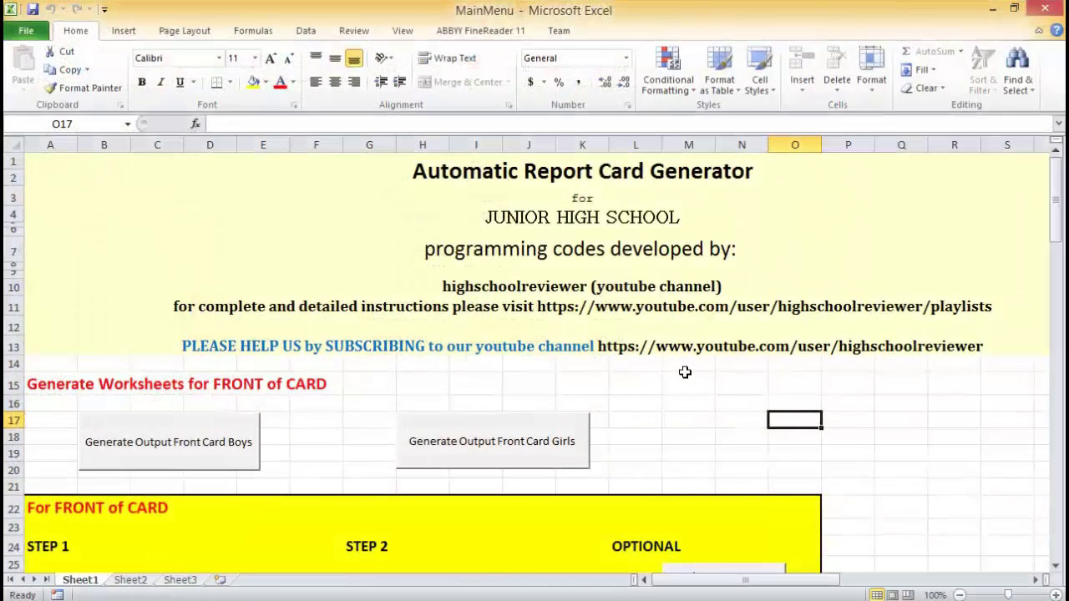
Generate the grades summary in STEP 1 of the 1ST GRADING section of MainMenu.
left_click(52, 348)
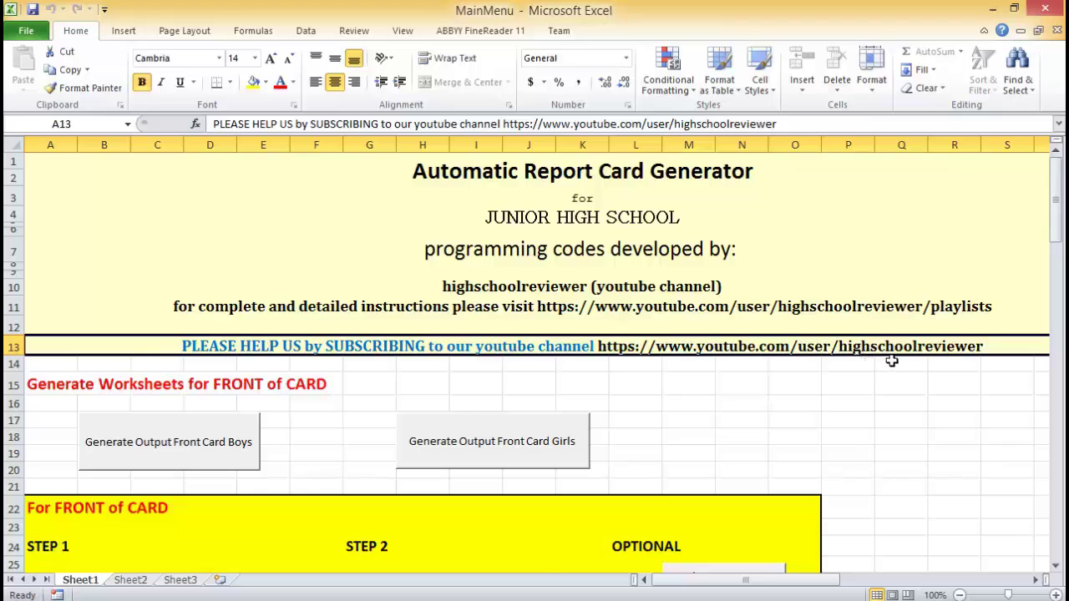
scroll(892, 360, "down", 8)
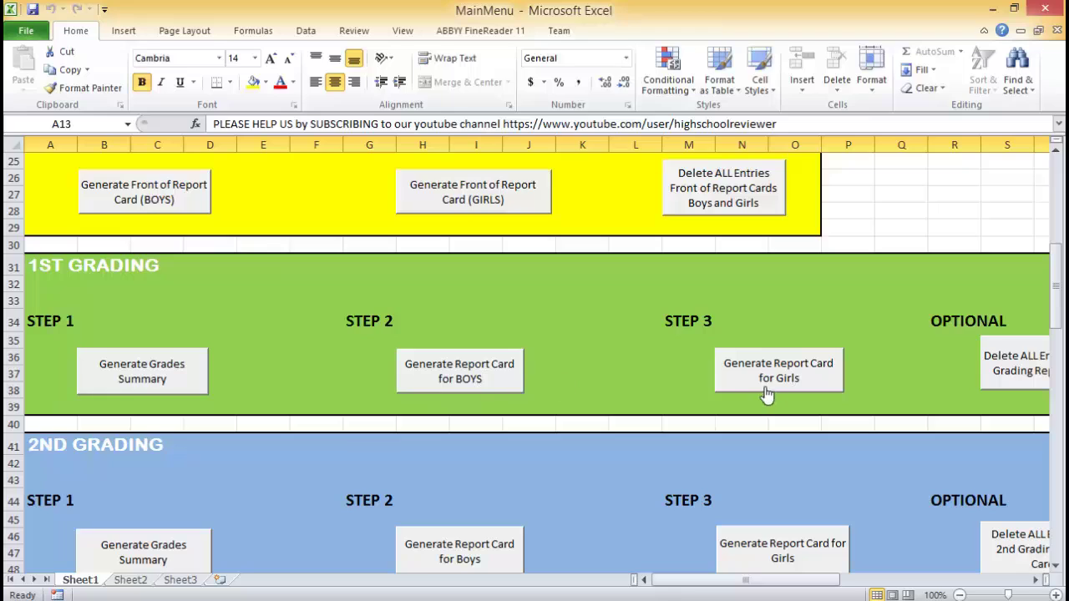
left_click(183, 378)
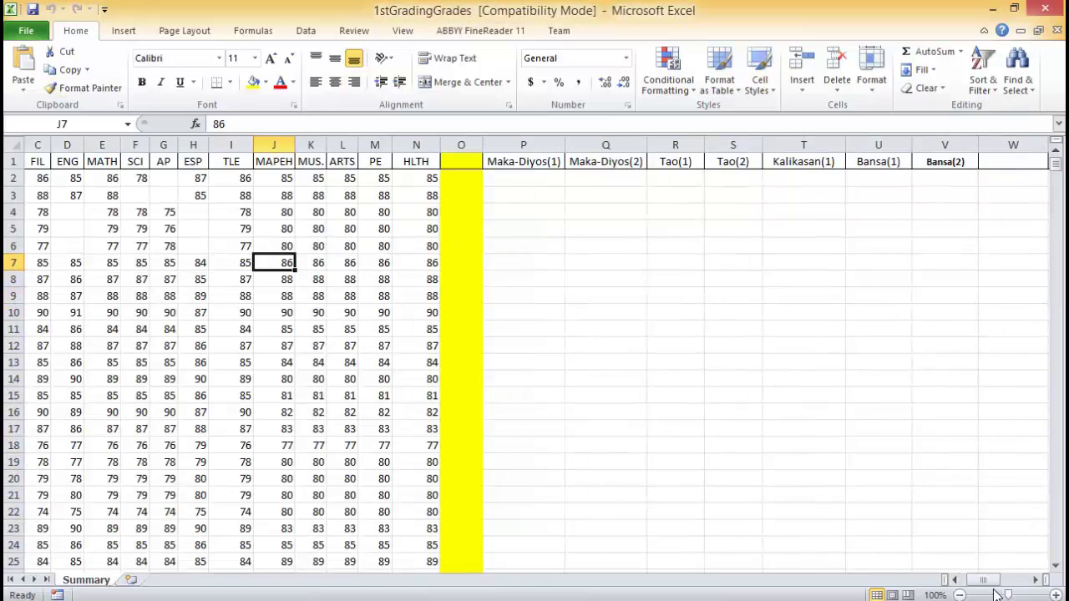
Check the Summary sheet of 1stGradingGrades for missing boys' grades in the ENG, AP and ESP columns.
left_click_drag(984, 580, 974, 580)
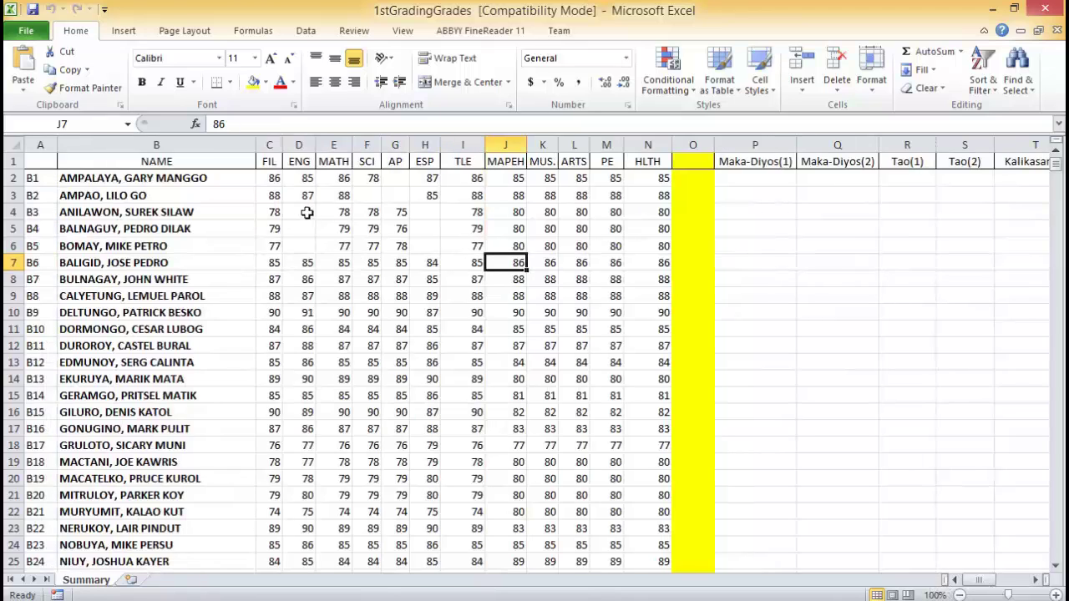
left_click_drag(307, 213, 300, 247)
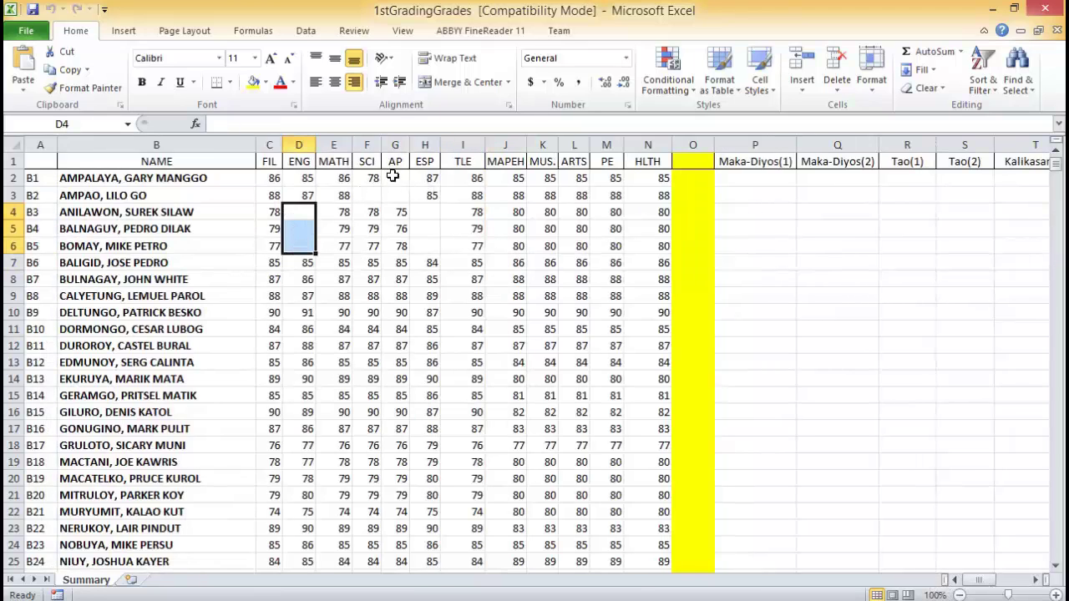
left_click_drag(394, 178, 422, 249)
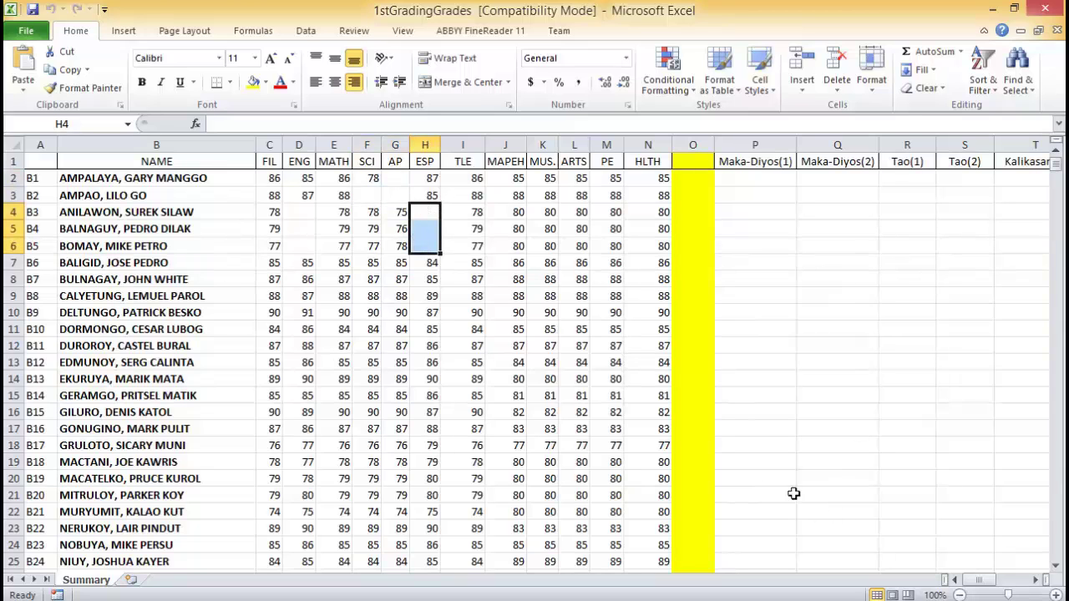
Enter SO in P2 under Maka-Diyos(1) and fill it across to Bansa(2) and down to row 32 for the boys.
left_click(745, 179)
left_click_drag(979, 580, 991, 579)
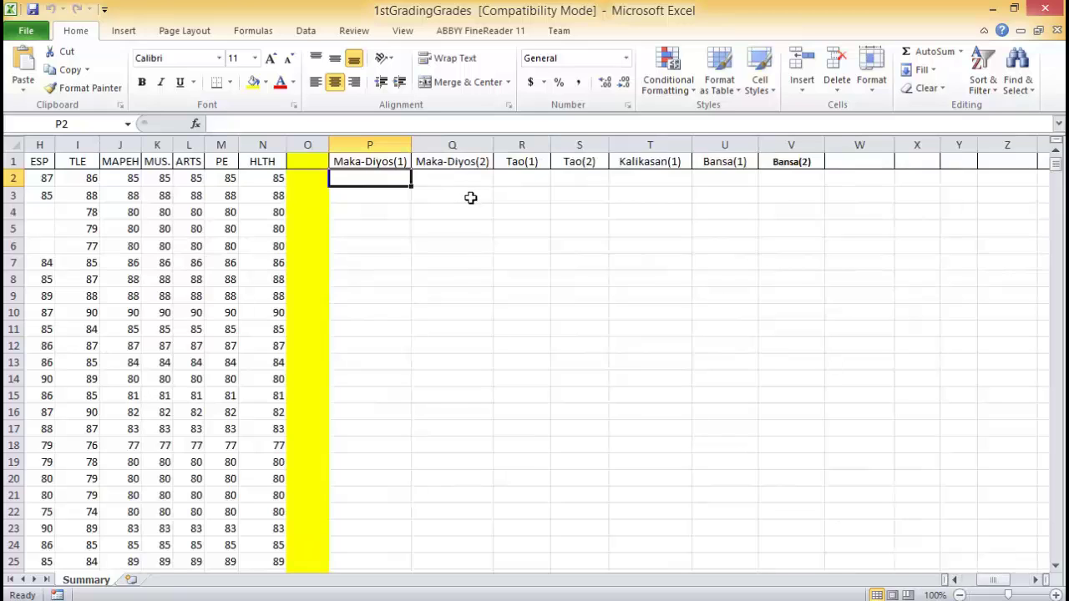
type("SO")
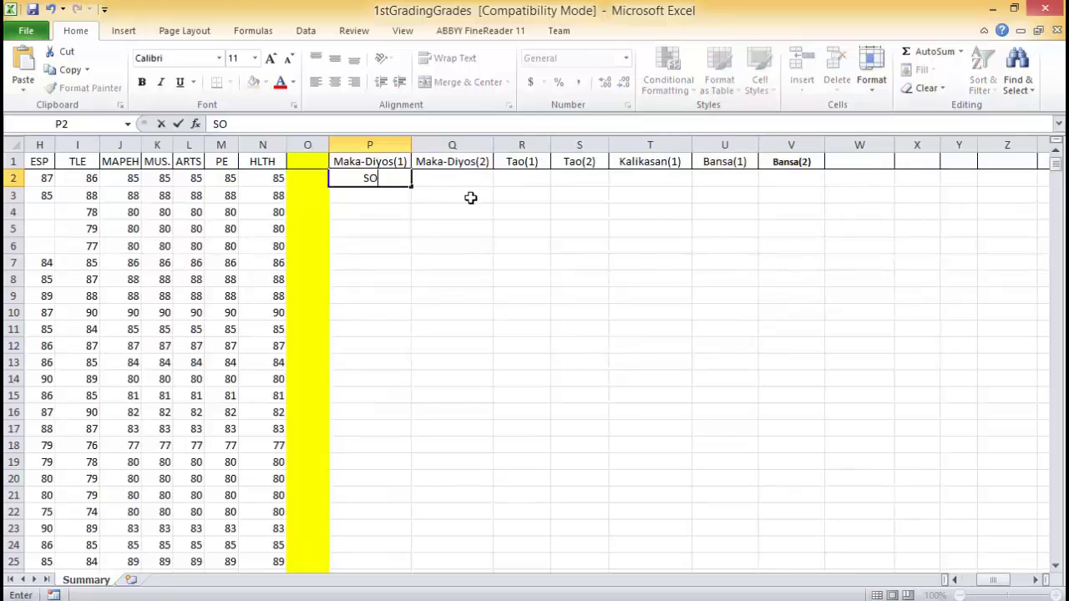
left_click(501, 243)
left_click(365, 174)
left_click_drag(409, 186, 842, 177)
scroll(842, 393, "down", 4)
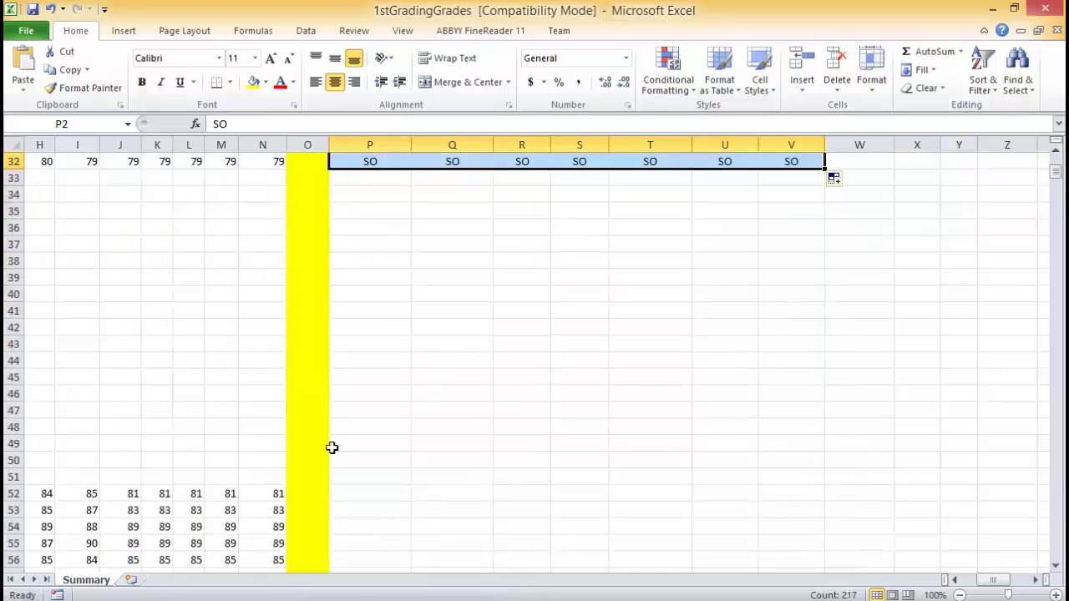
Enter SO in P52 for the first girl and fill it across to Bansa(2) and down to row 71.
left_click(378, 495)
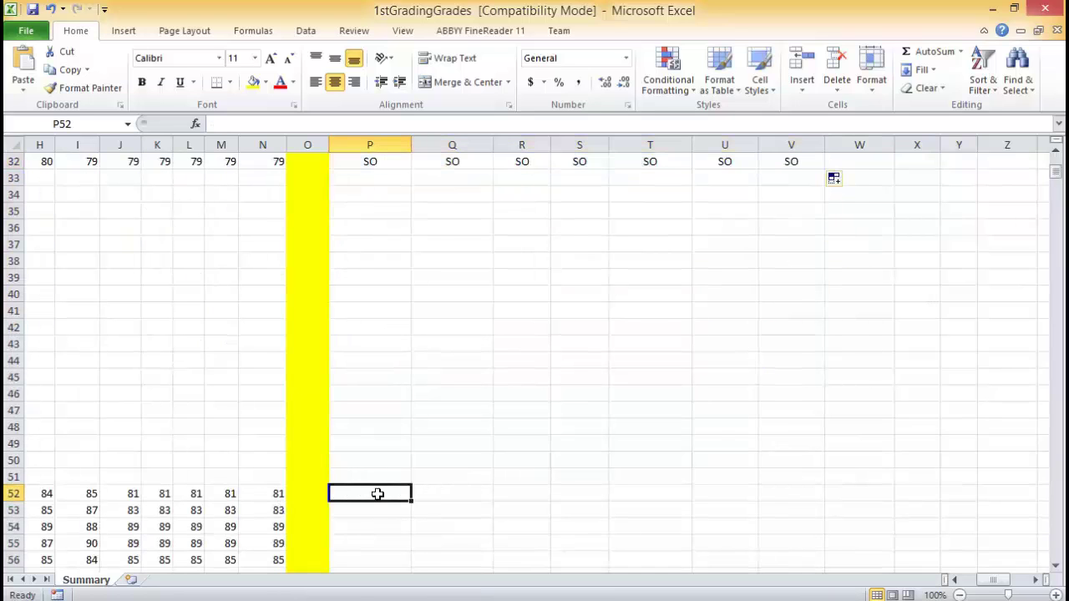
type("SO")
left_click(440, 418)
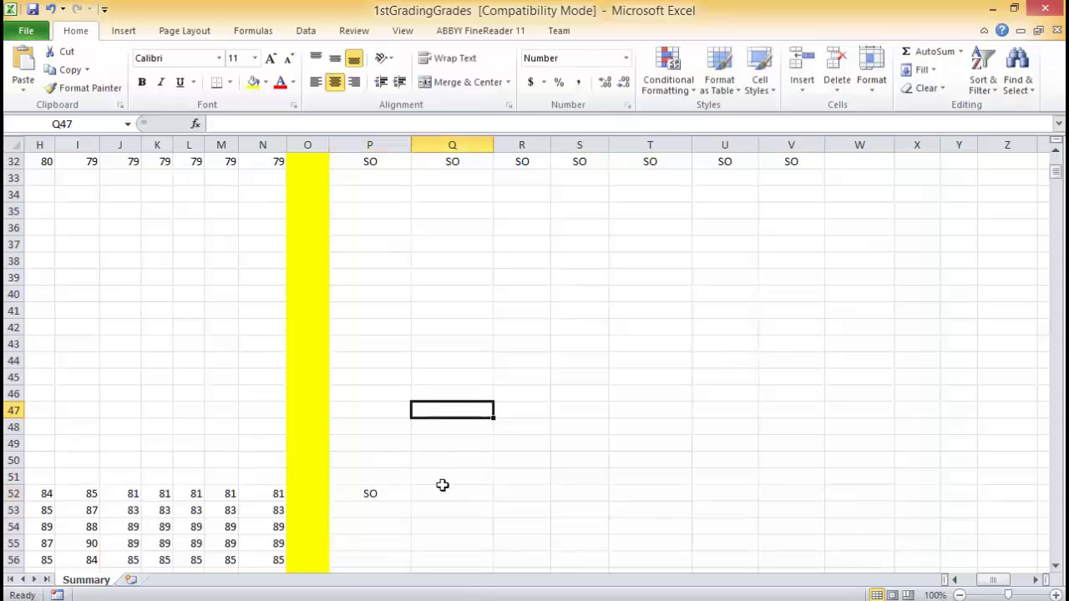
left_click(398, 489)
left_click_drag(411, 501, 857, 500)
scroll(857, 500, "down", 2)
left_click_drag(827, 404, 816, 435)
left_click(883, 363)
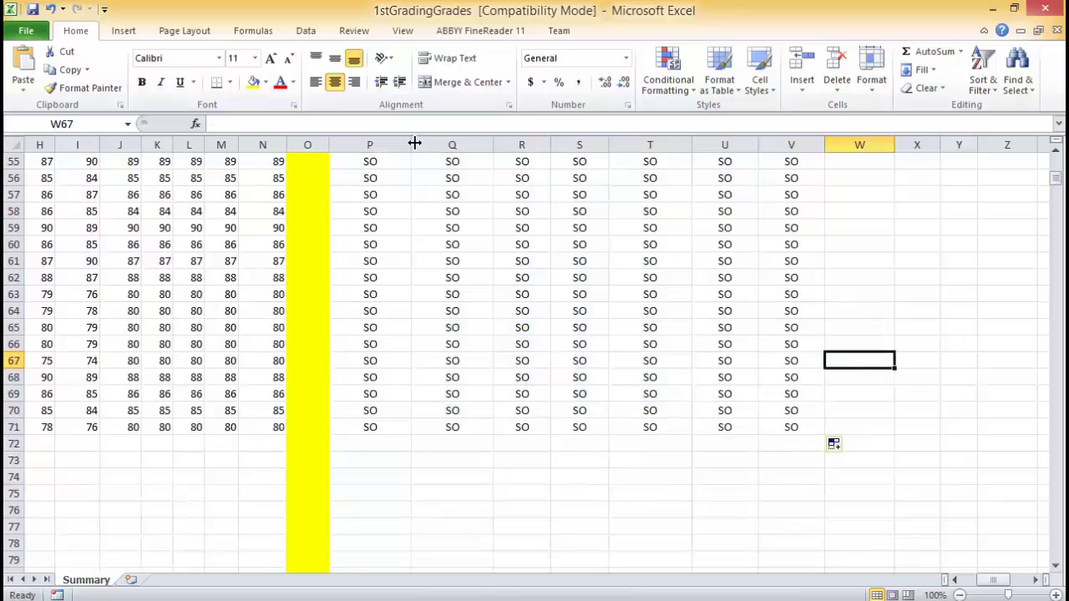
Save the completed 1stGradingGrades workbook and close it.
left_click_drag(993, 579, 874, 590)
scroll(515, 477, "up", 18)
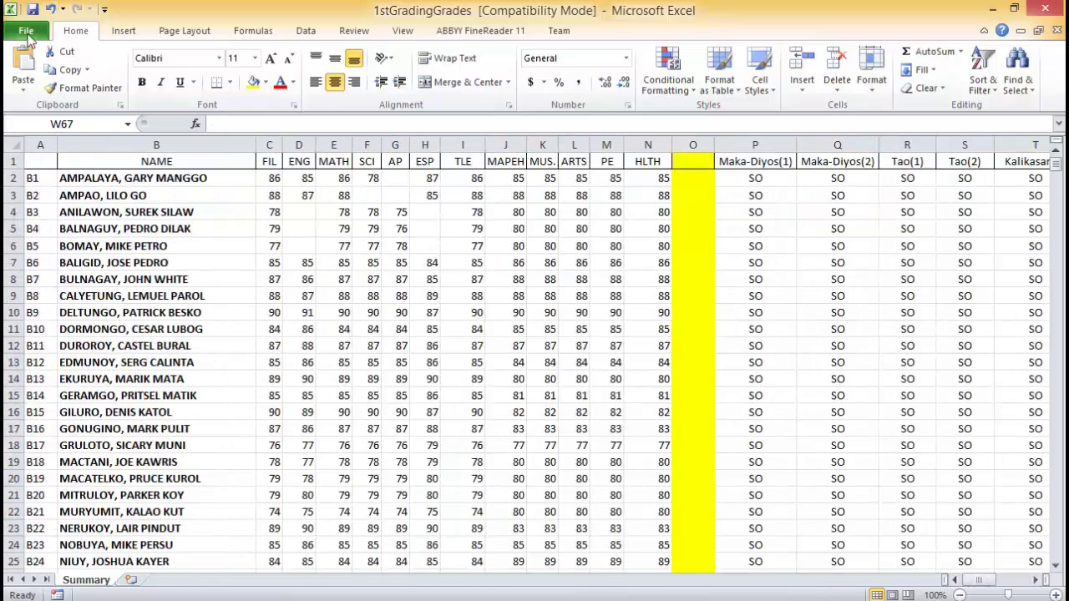
left_click(26, 31)
left_click(48, 54)
left_click(1056, 30)
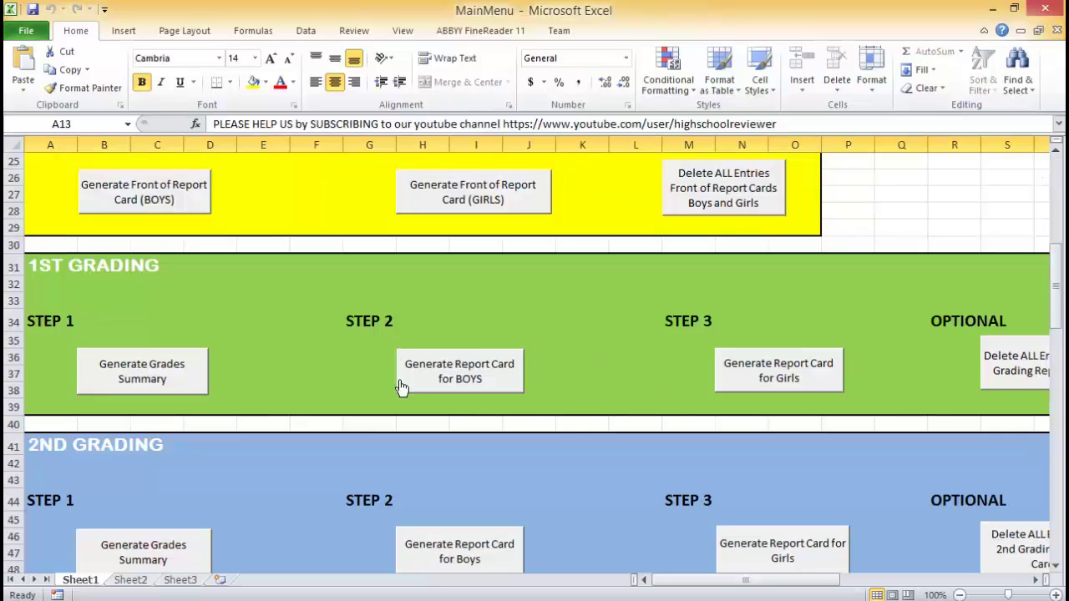
Generate the boys' report cards in STEP 2 of the 1ST GRADING section.
left_click(490, 372)
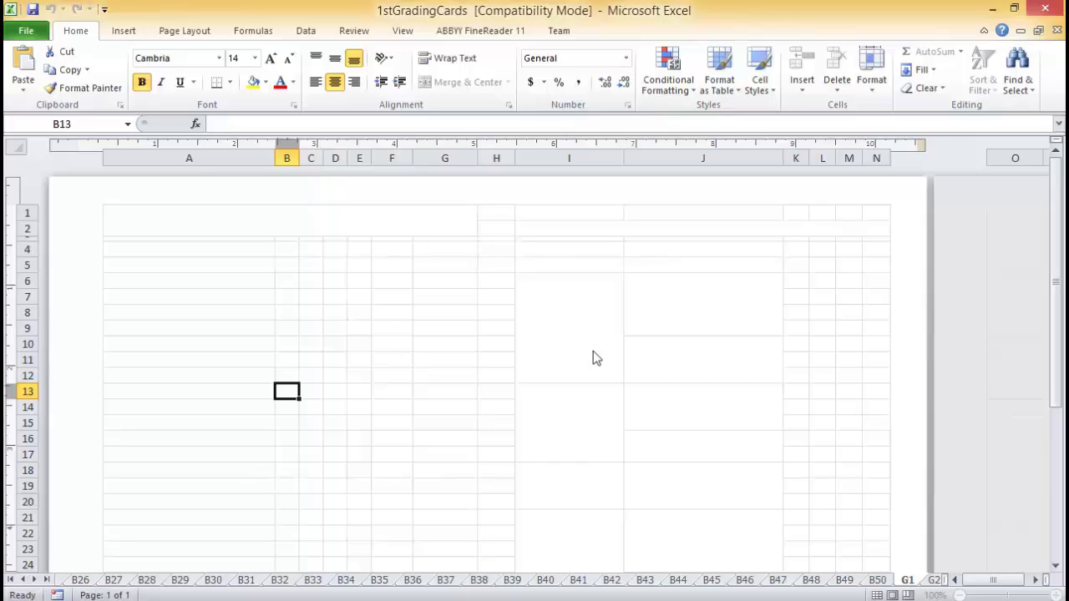
Examine the grades in column B and the behavior marks in column K on boys' card B1.
left_click(25, 580)
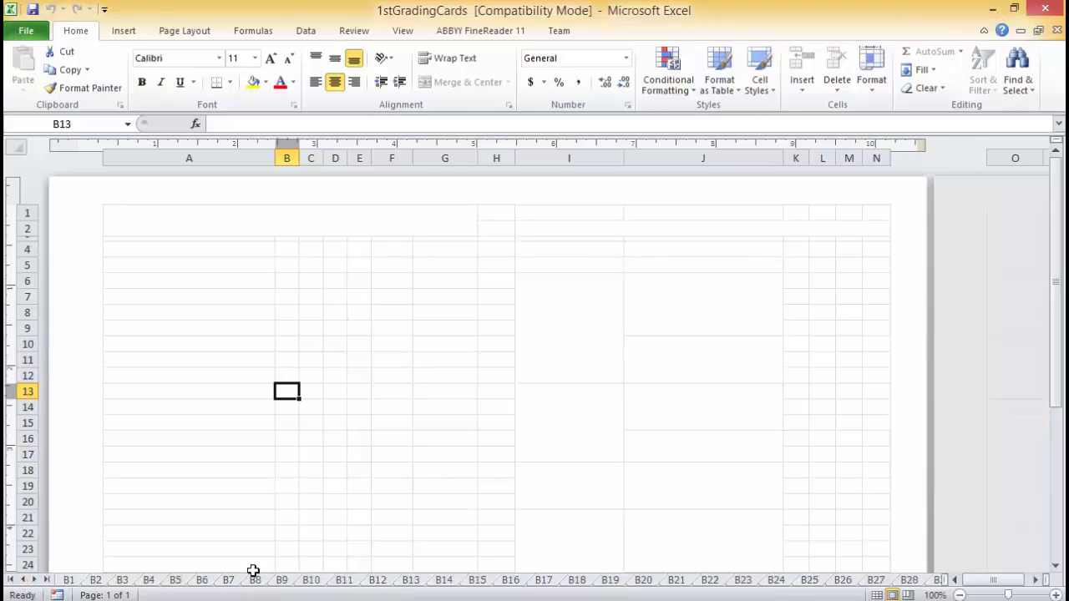
left_click(68, 581)
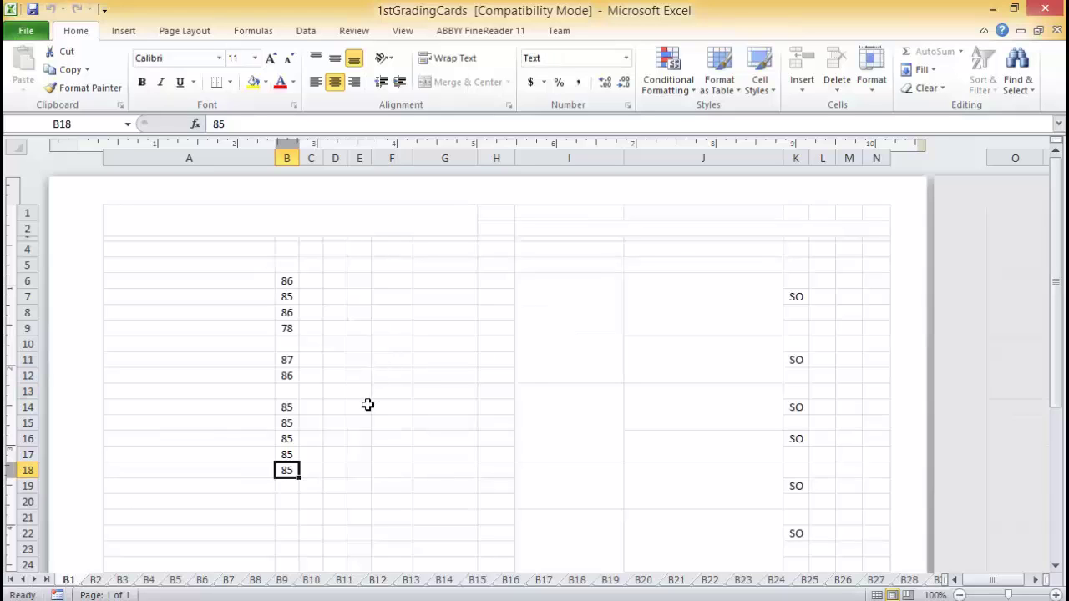
left_click_drag(286, 280, 292, 474)
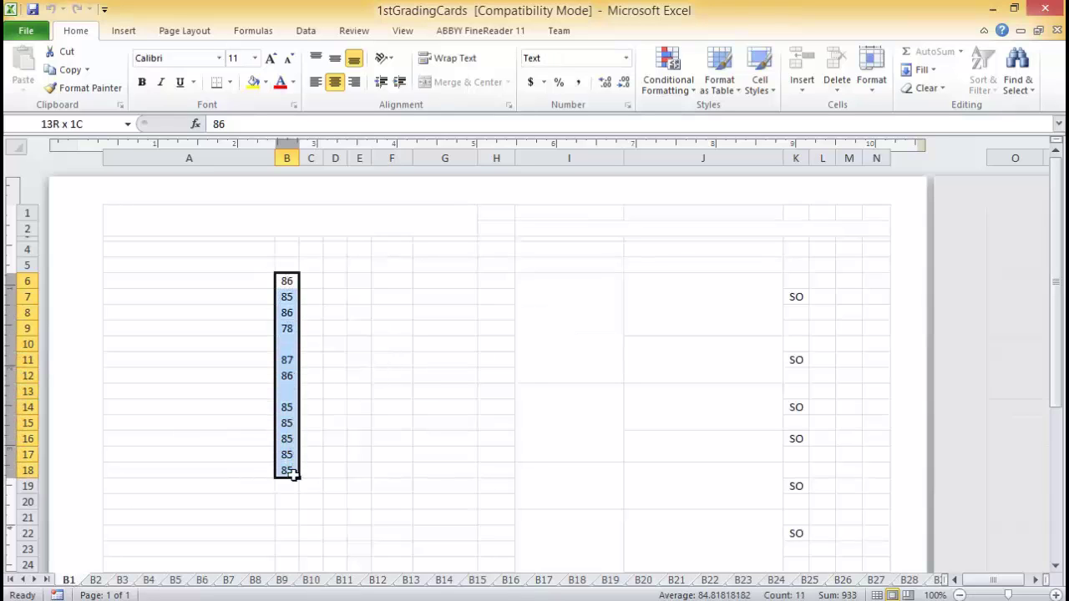
left_click_drag(796, 297, 802, 535)
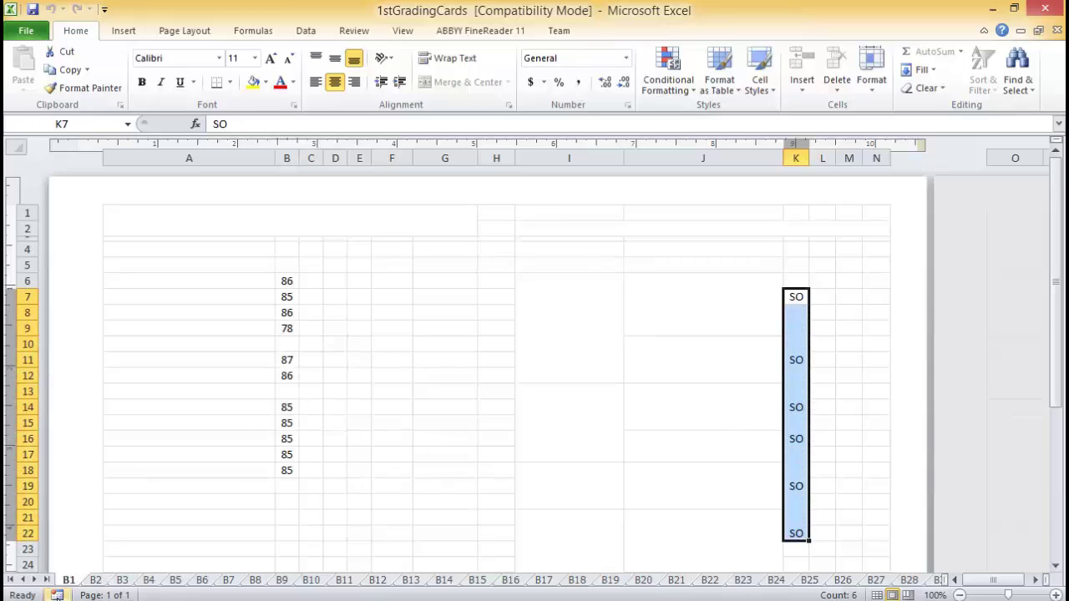
scroll(450, 370, "down", 4)
scroll(449, 370, "up", 4)
scroll(448, 363, "down", 4)
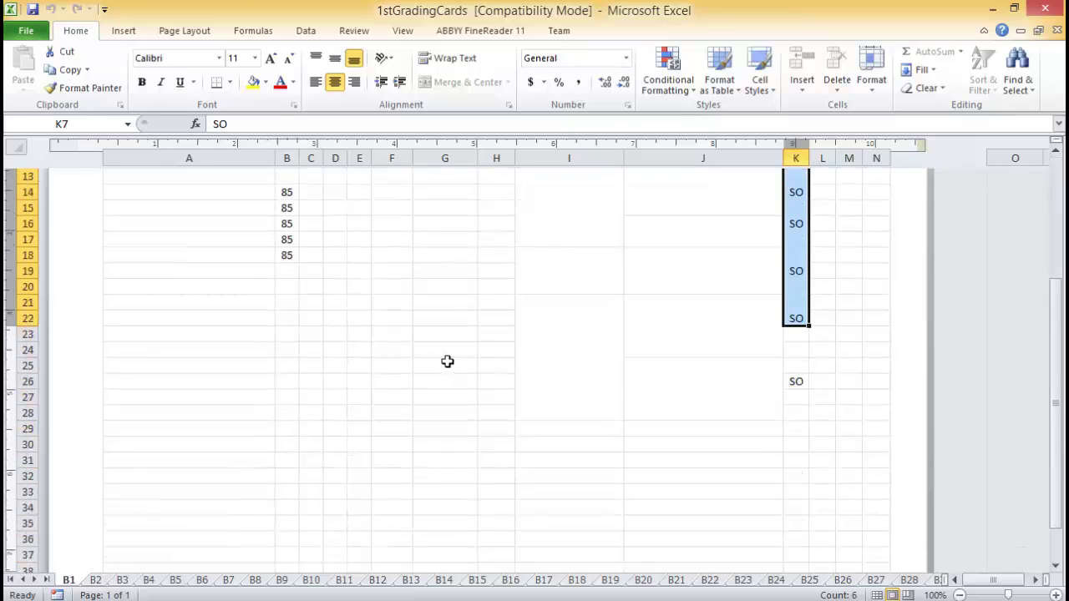
scroll(448, 361, "down", 2)
scroll(448, 361, "up", 4)
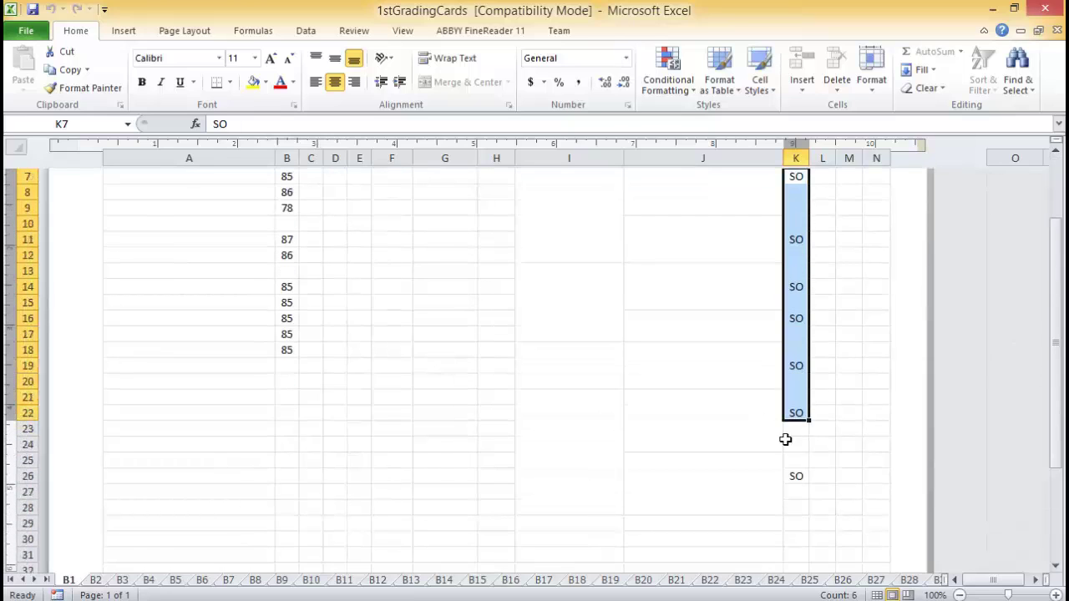
left_click_drag(794, 477, 798, 394)
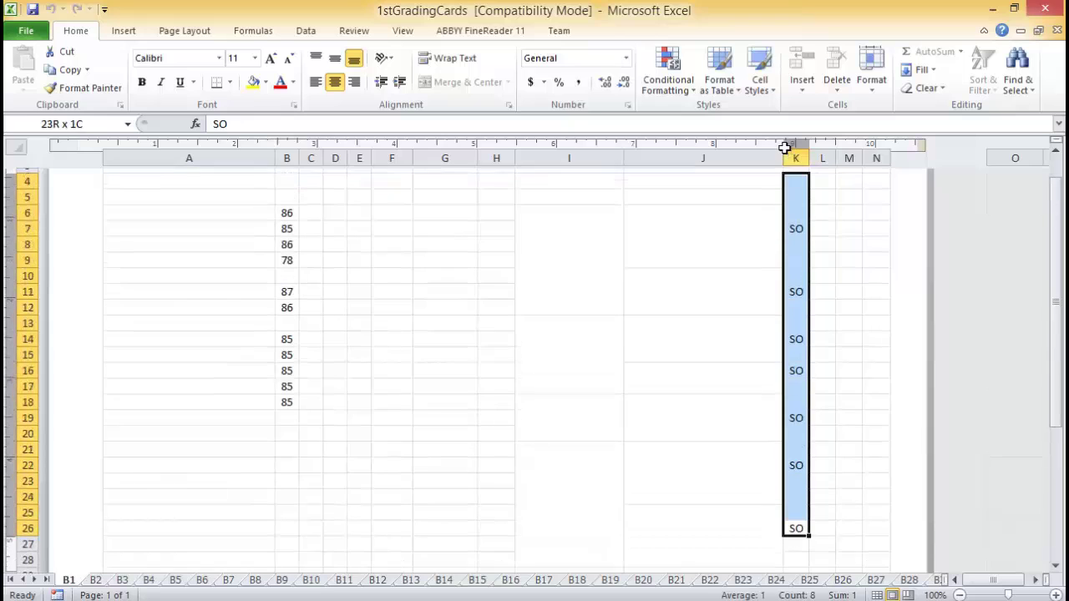
Look through the grades and behavior marks on boys' cards B2 to B10.
left_click(95, 580)
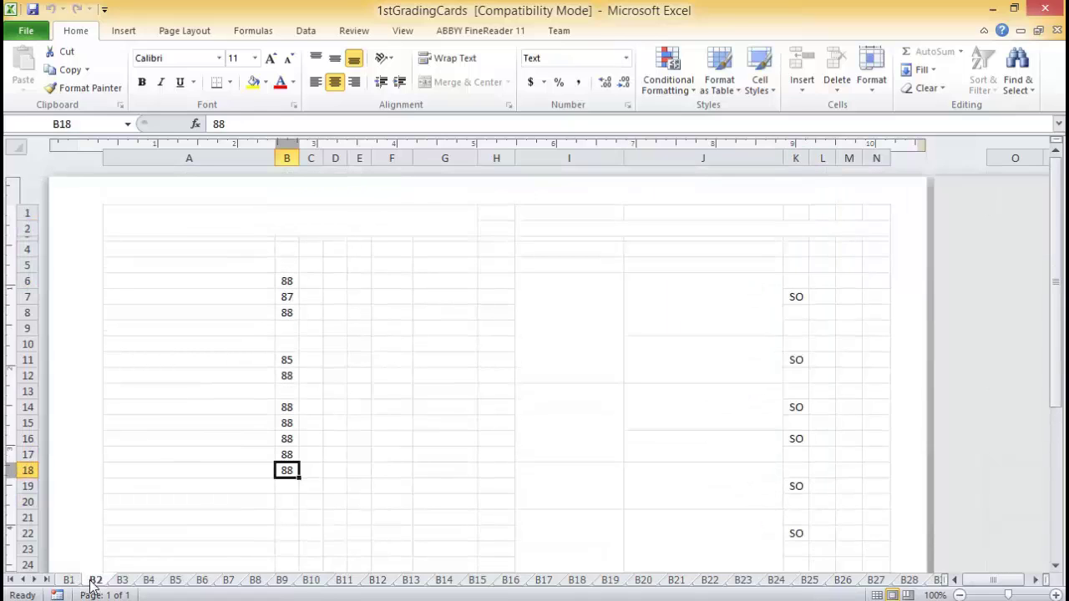
left_click(126, 582)
left_click(148, 582)
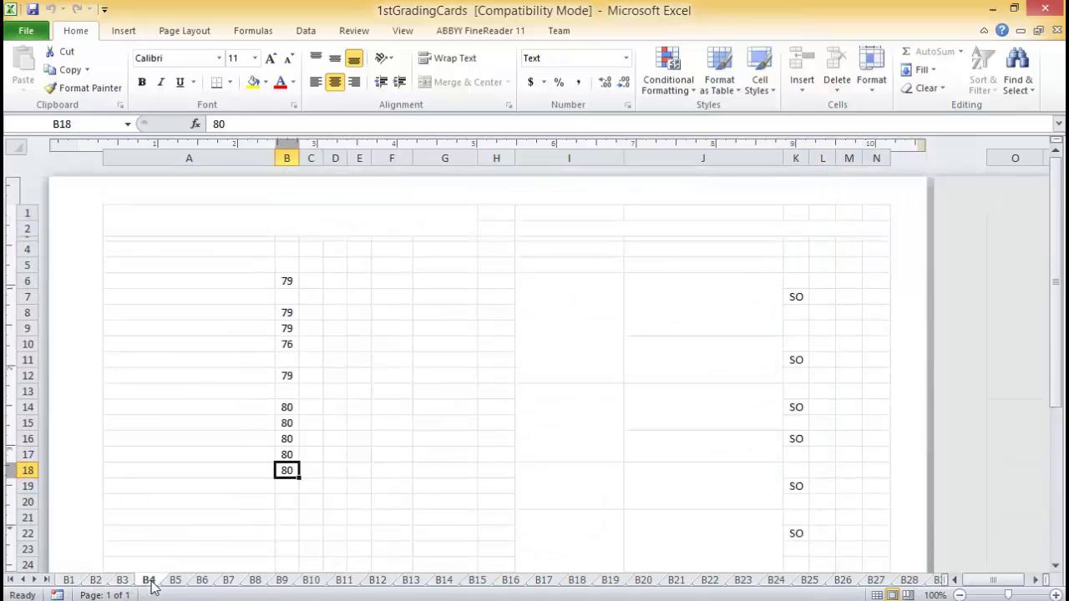
left_click(176, 582)
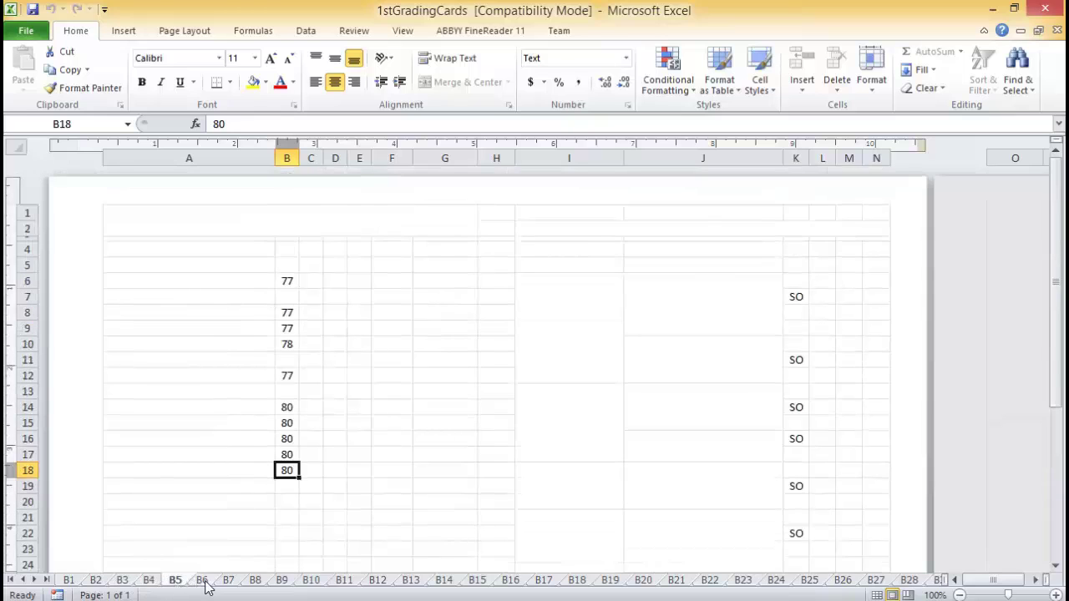
left_click(204, 582)
left_click(231, 582)
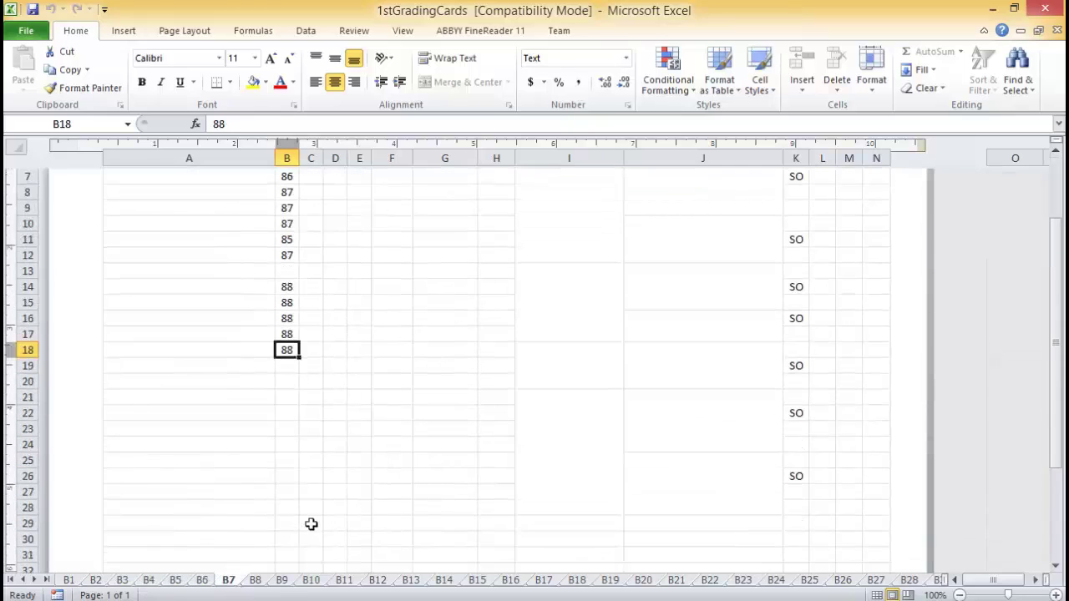
left_click(255, 582)
left_click(282, 582)
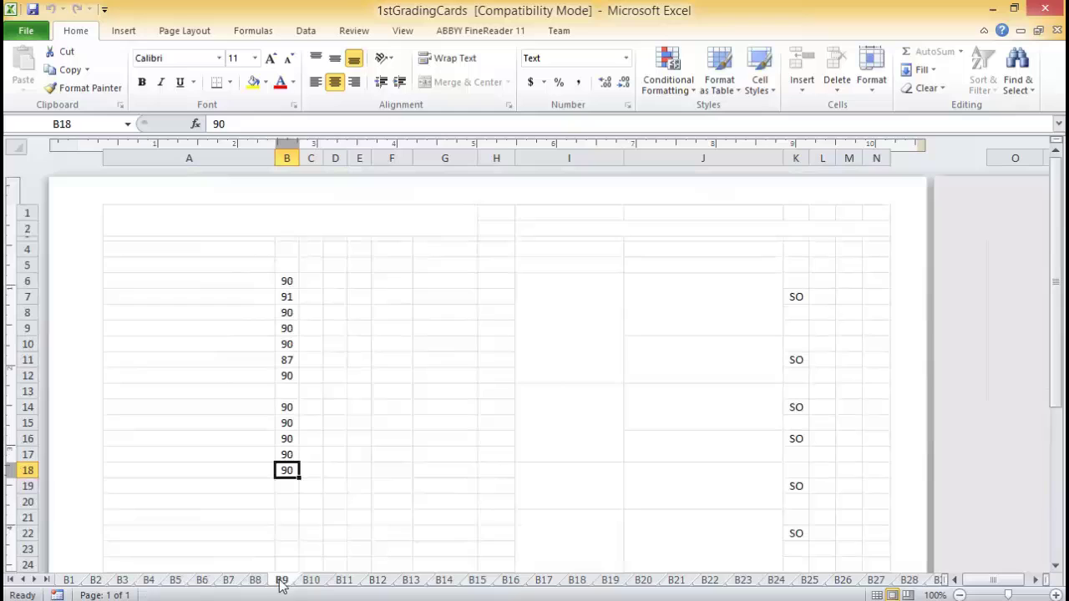
left_click(323, 582)
scroll(456, 426, "down", 3)
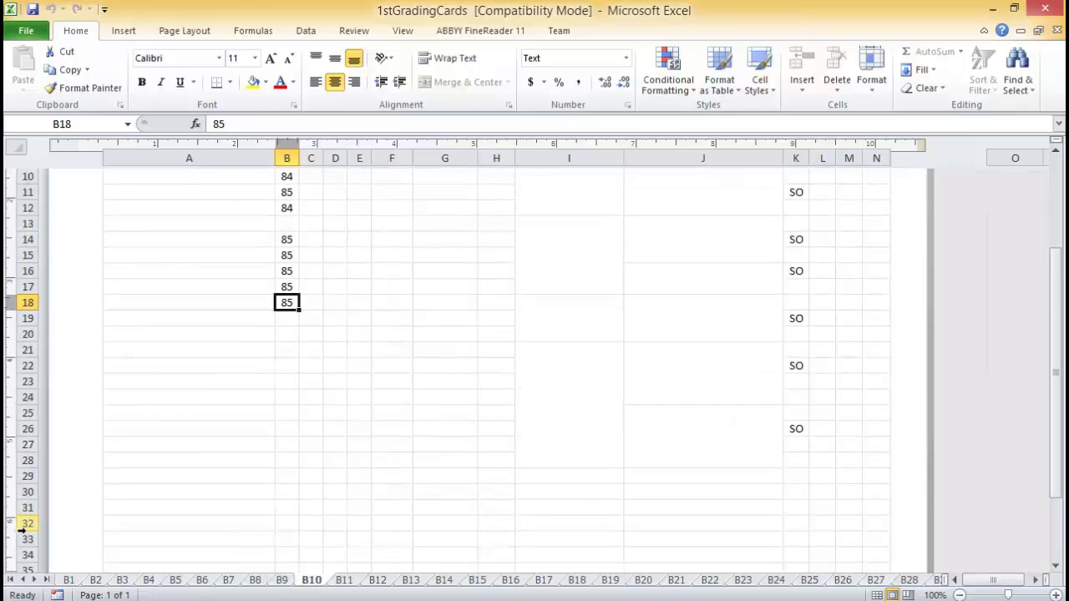
Examine the boys' cards B31 and B32 and the girls' card G1 for grade entries.
left_click(33, 580)
left_click(33, 580)
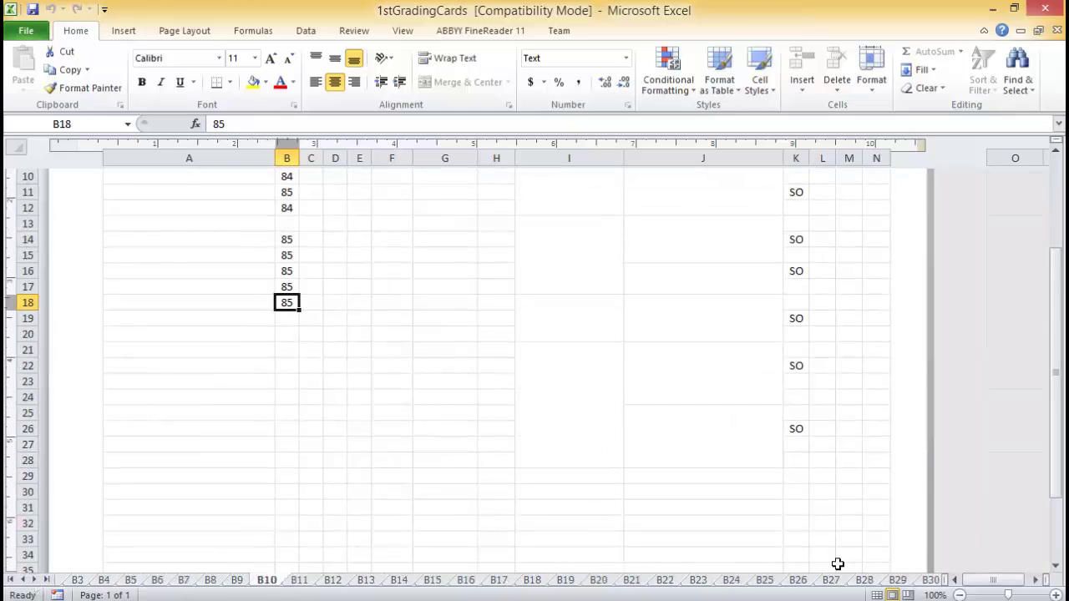
left_click(33, 580)
left_click(34, 580)
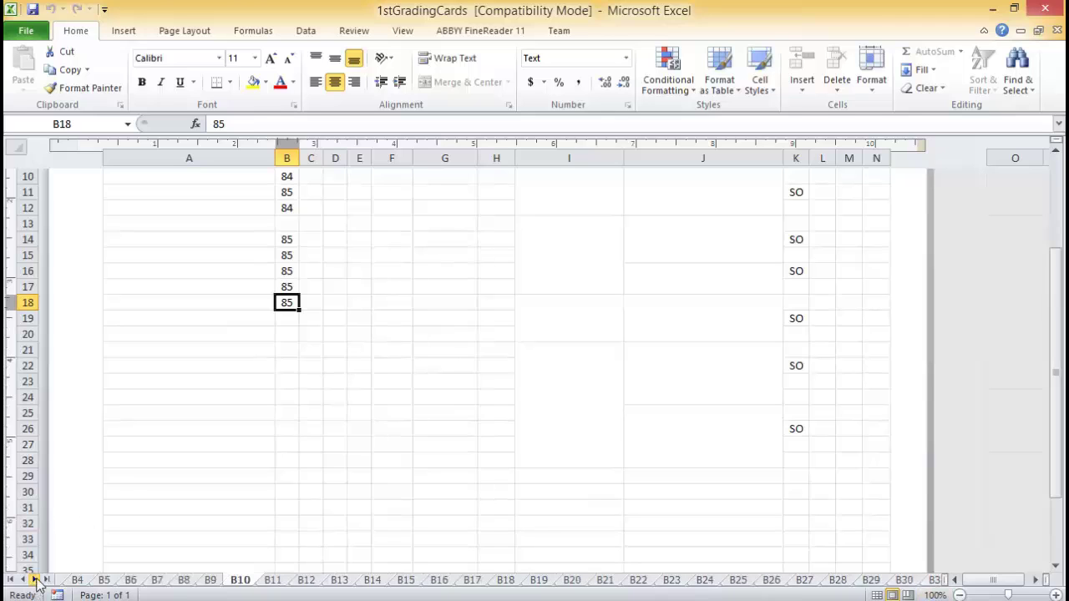
left_click(33, 581)
left_click(34, 581)
left_click(33, 581)
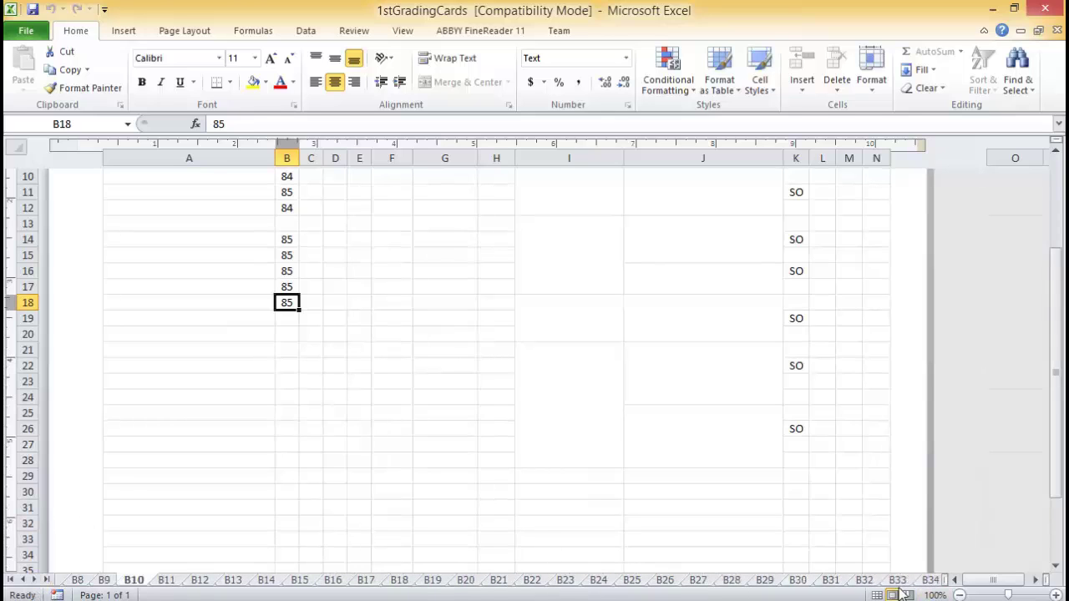
left_click(831, 579)
scroll(477, 379, "down", 2)
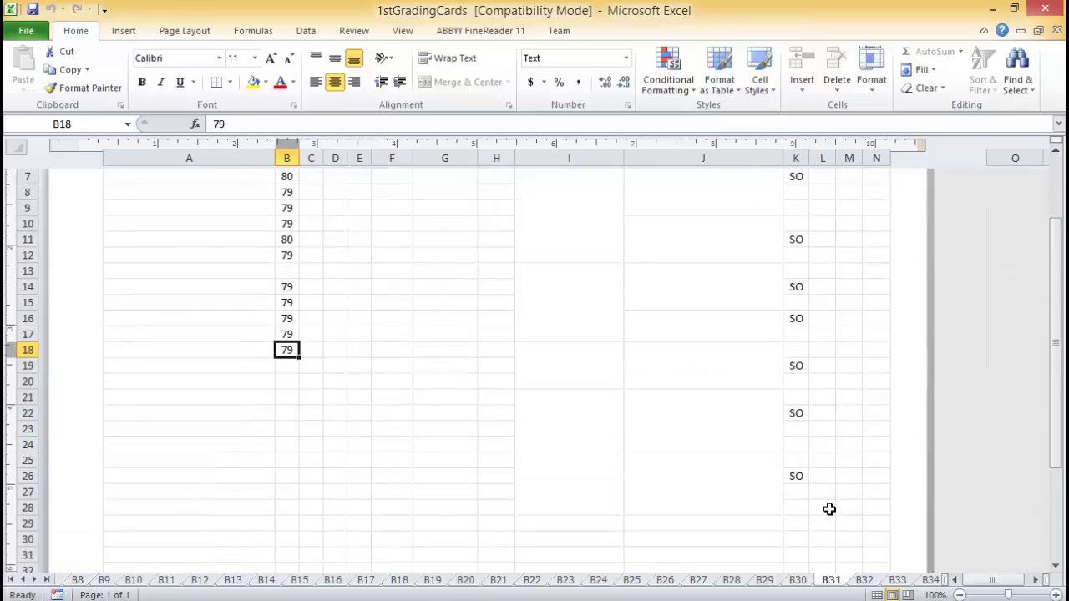
left_click(864, 580)
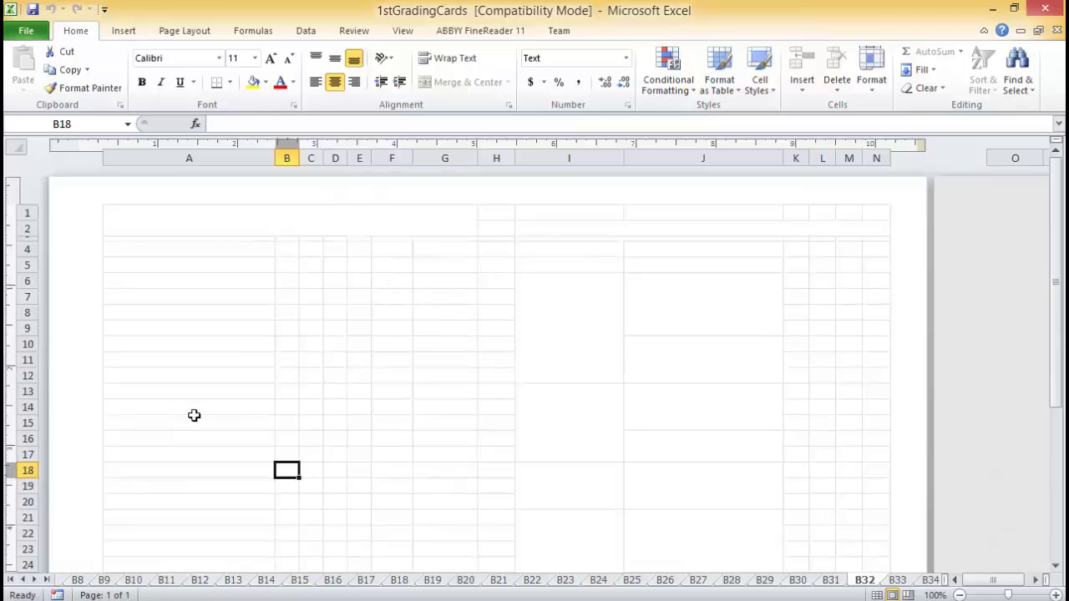
left_click(34, 580)
left_click(34, 580)
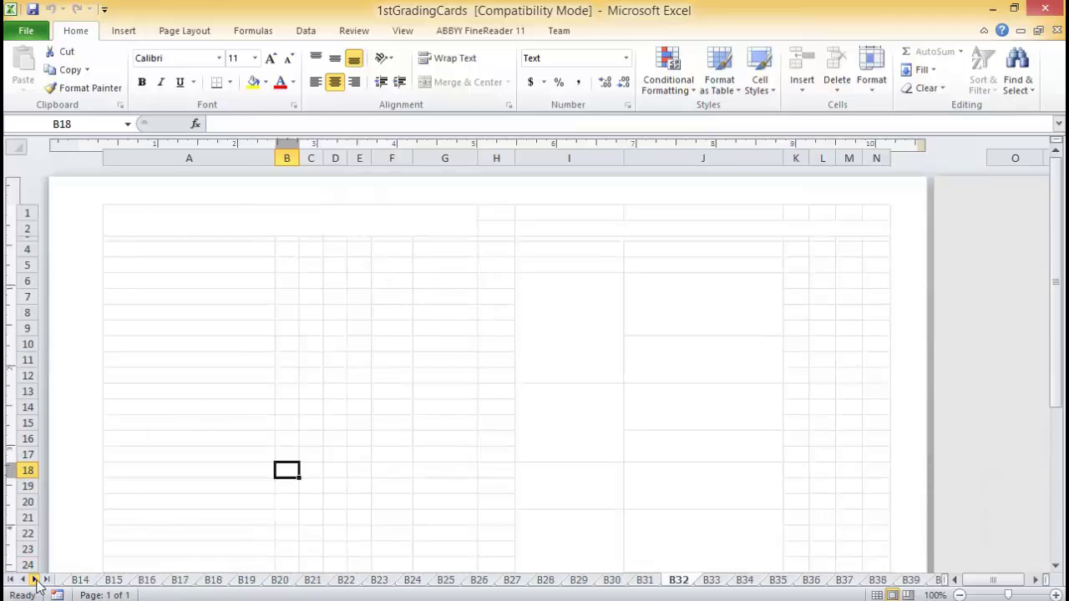
left_click_drag(35, 579, 34, 580)
left_click(442, 579)
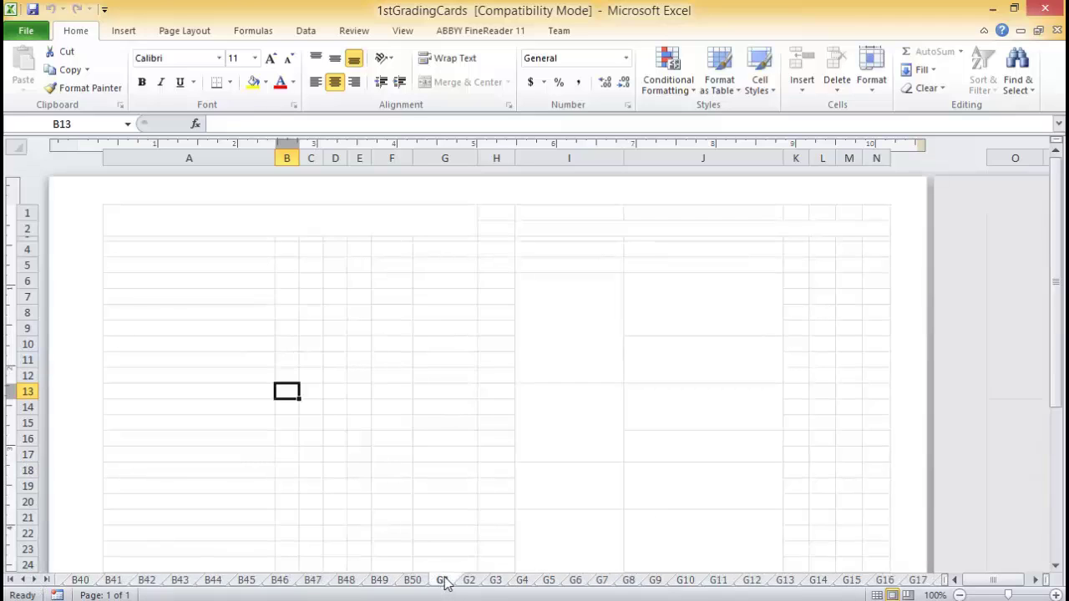
Save the 1stGradingCards workbook with the boys' cards and close it.
left_click(13, 34)
left_click(48, 60)
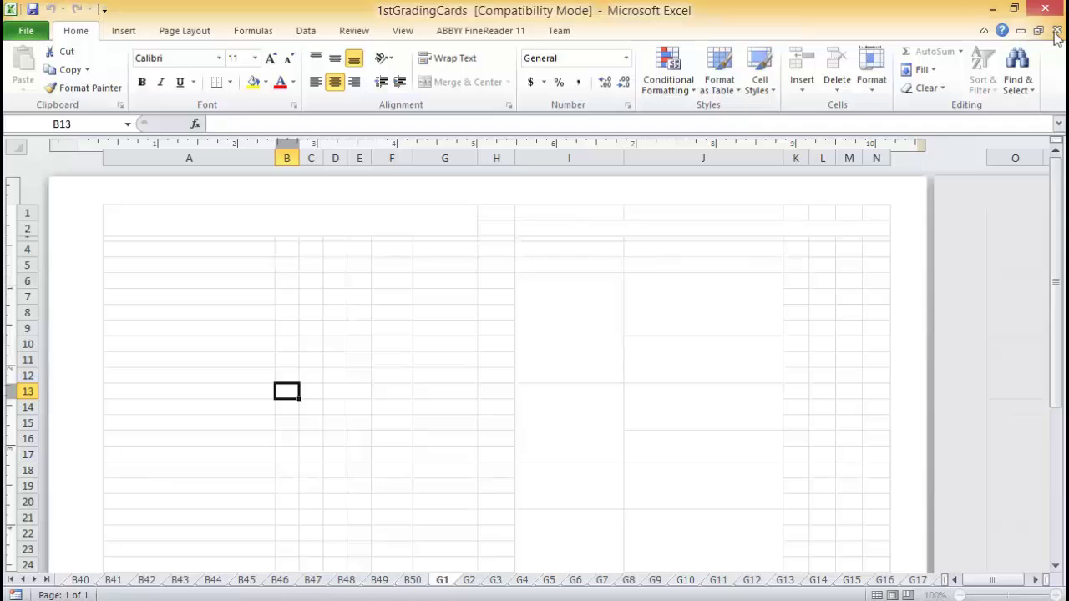
mouse_move(1059, 34)
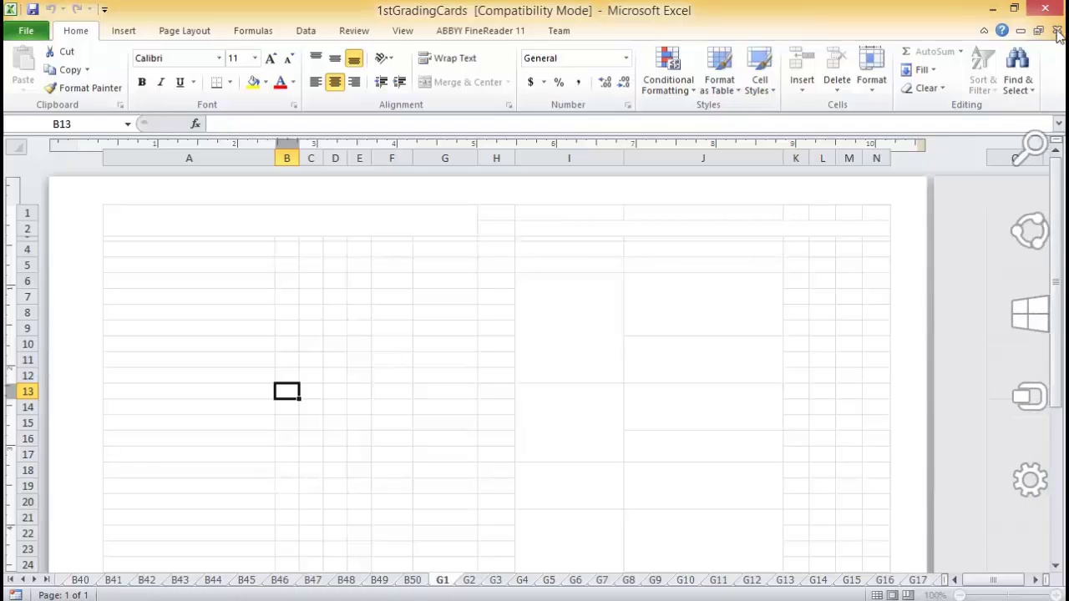
left_click(1057, 32)
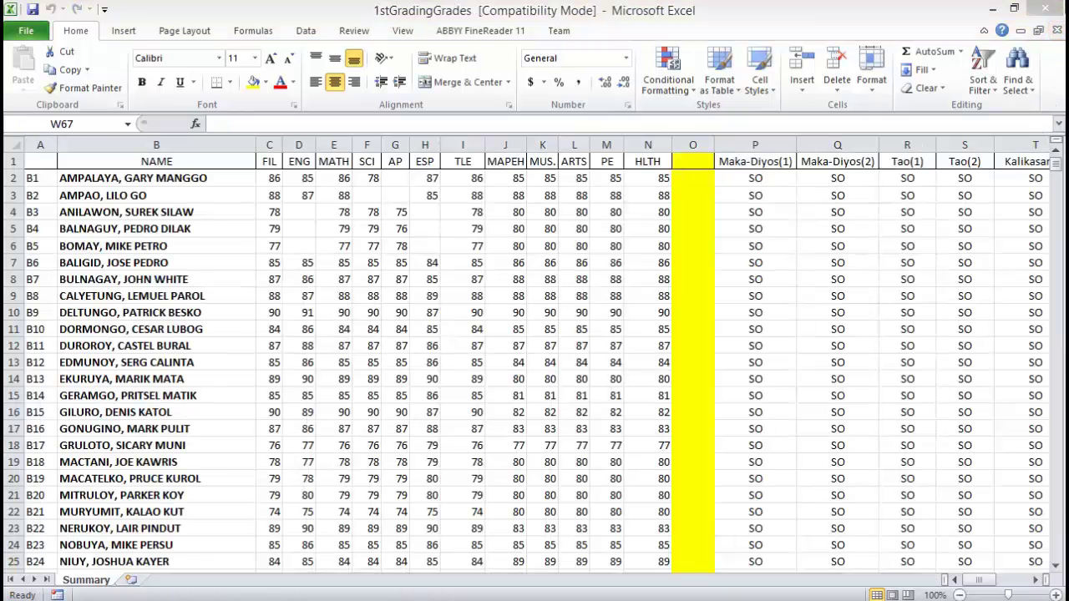
Close the 1stGradingGrades workbook and generate the girls' report cards in STEP 3 of the 1ST GRADING section.
left_click(1057, 32)
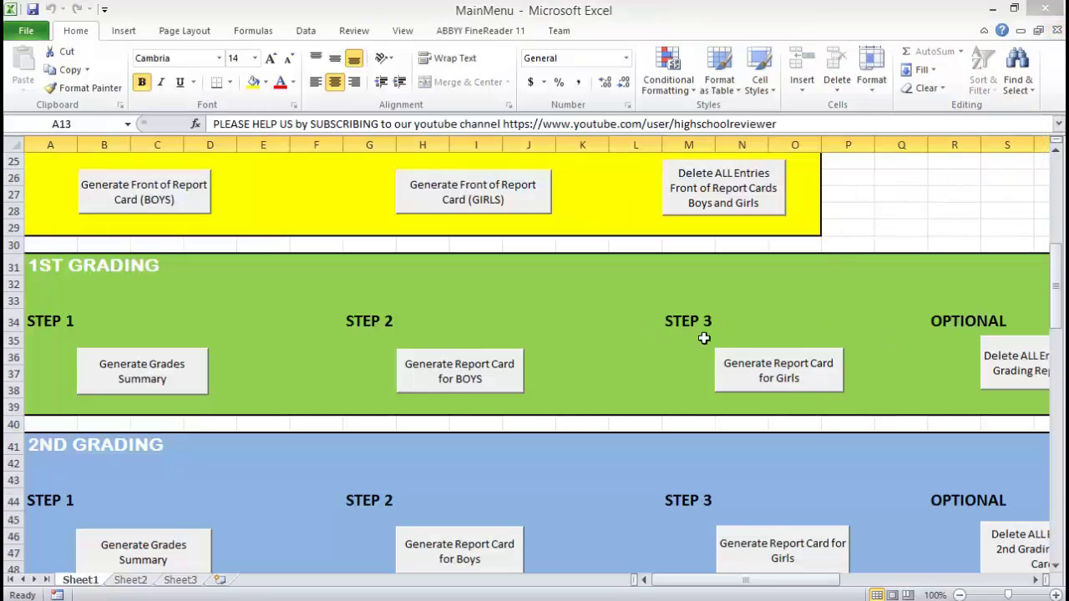
left_click(816, 374)
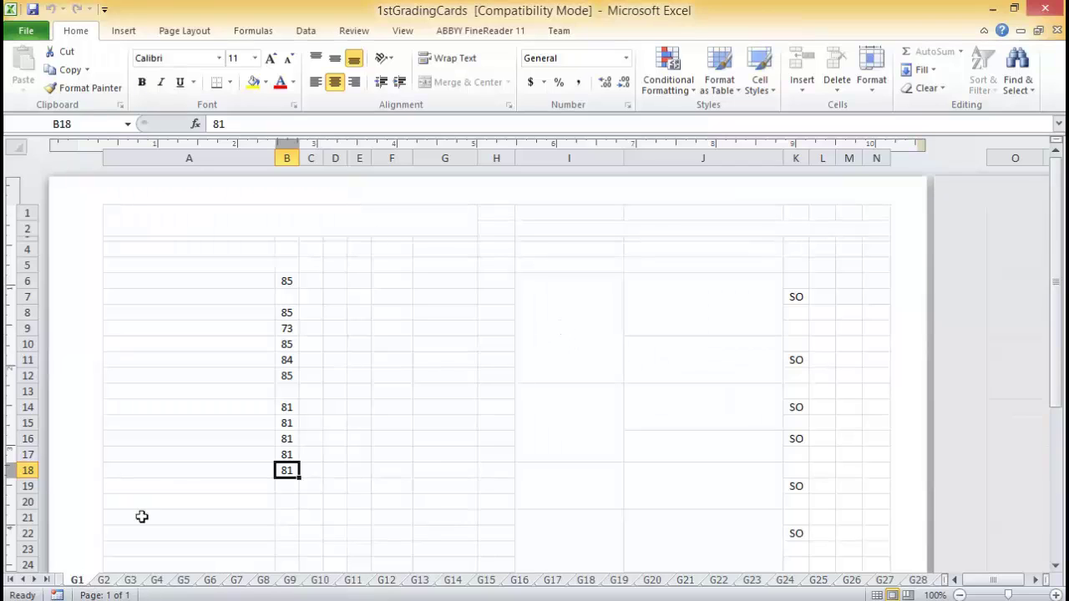
Look through the grades and behavior marks on girls' cards G2 to G10, G20 and G21.
left_click(103, 582)
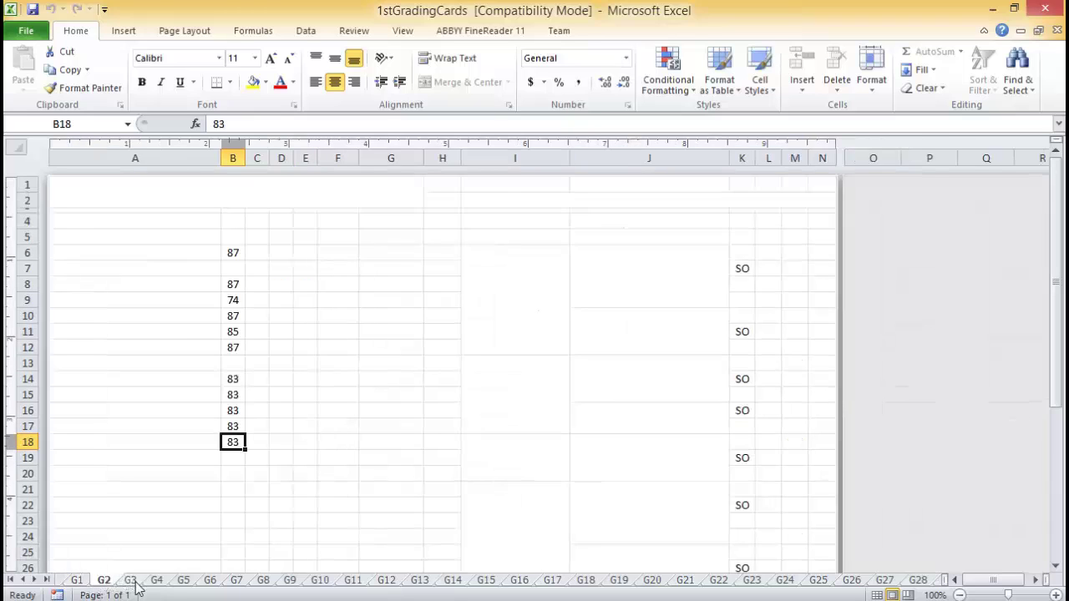
left_click(131, 582)
left_click(157, 582)
left_click(184, 582)
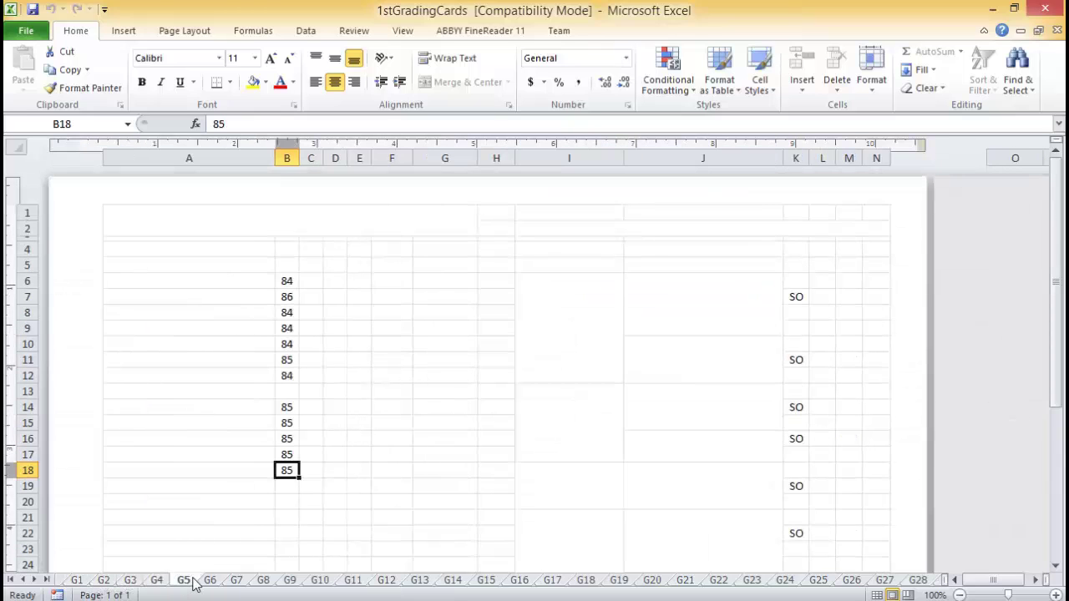
left_click(210, 582)
left_click(238, 583)
left_click(263, 582)
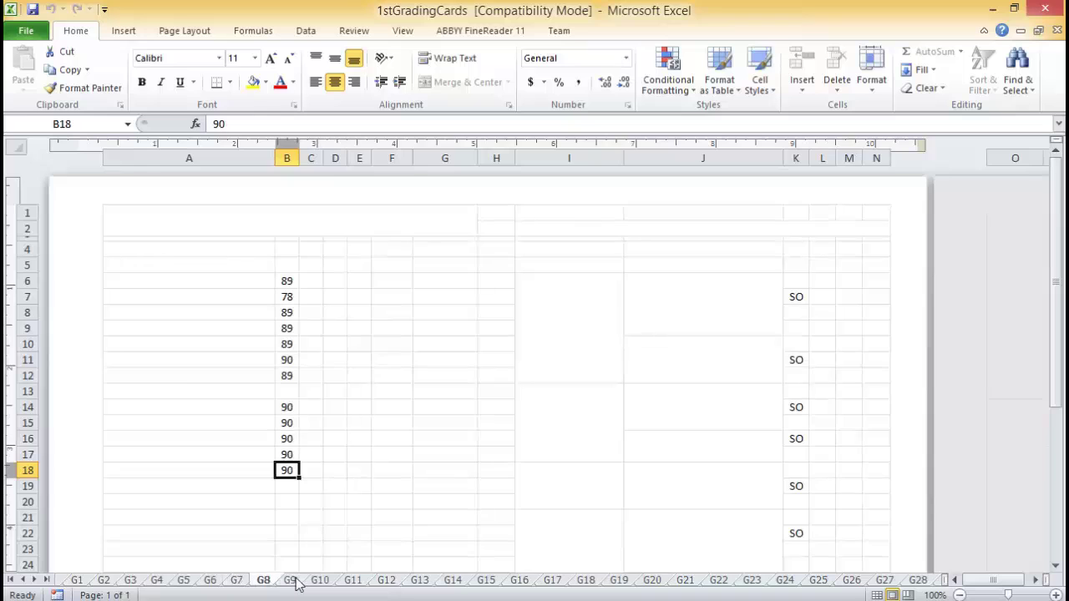
left_click(290, 583)
left_click(320, 582)
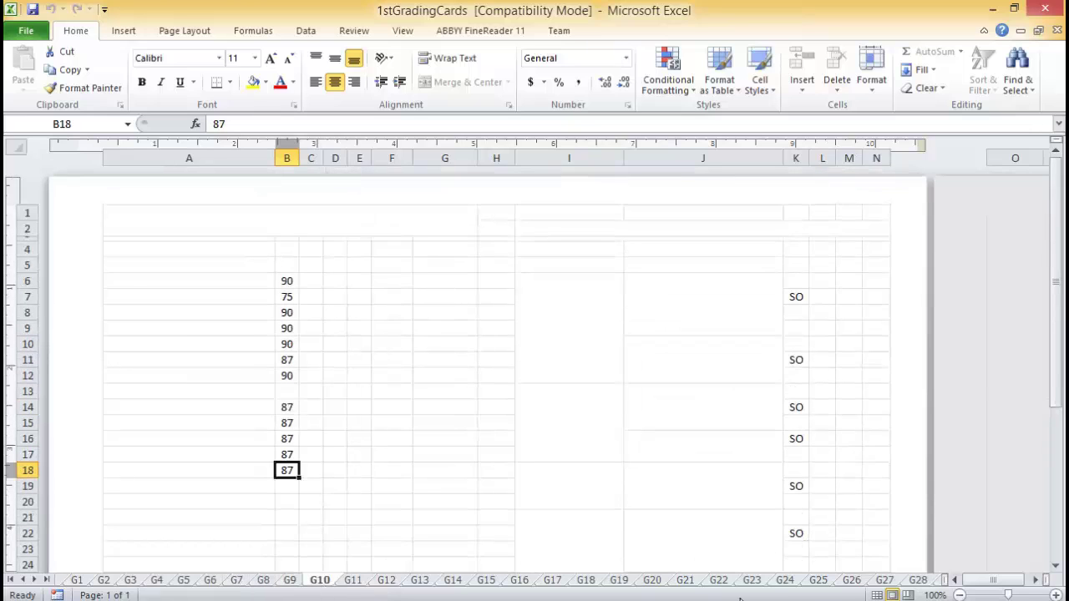
left_click(651, 583)
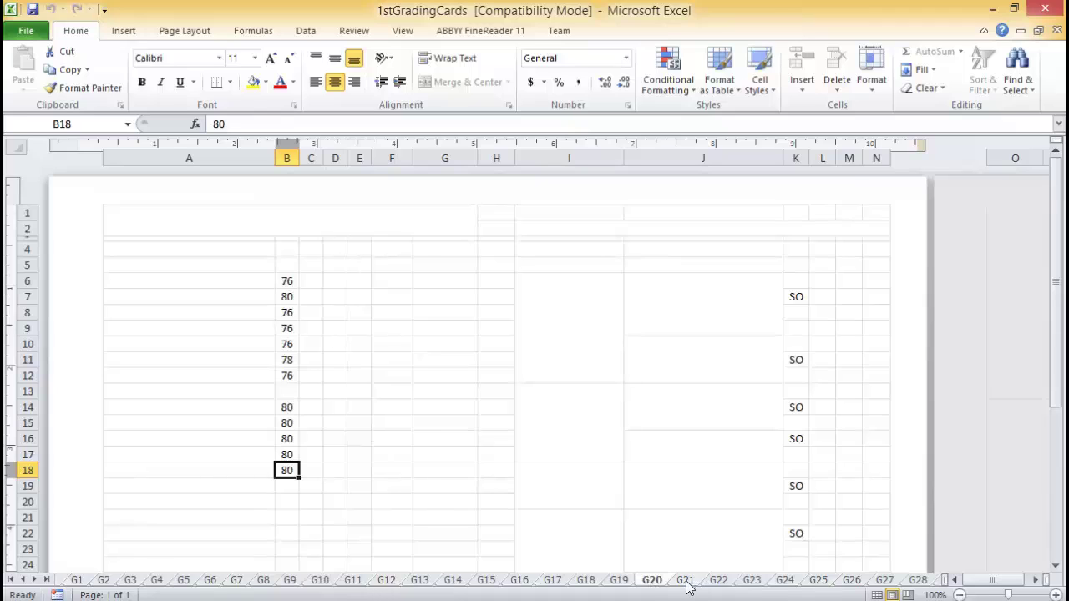
left_click(686, 582)
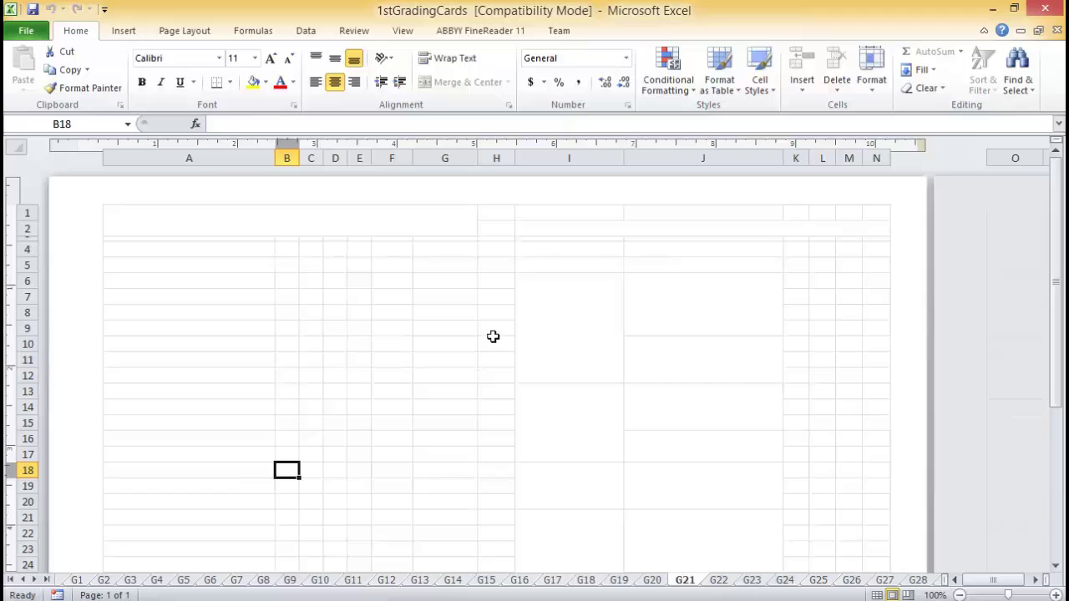
left_click(491, 340)
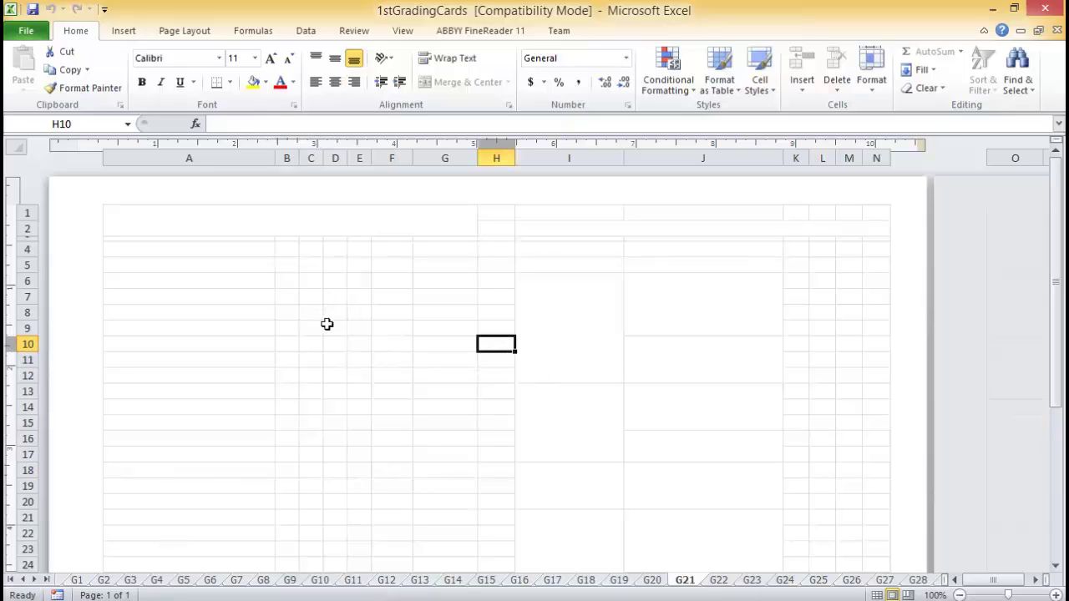
Save the 1stGradingCards workbook with the girls' cards and close all the open workbooks, including MainMenu.
left_click(23, 32)
left_click(47, 60)
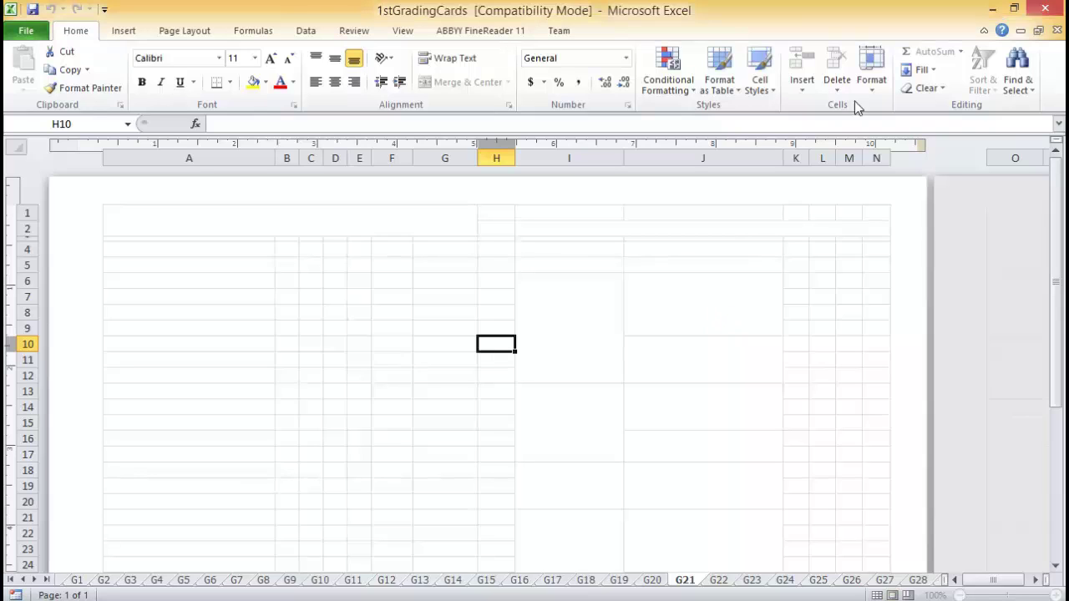
left_click(1058, 31)
left_click(1058, 31)
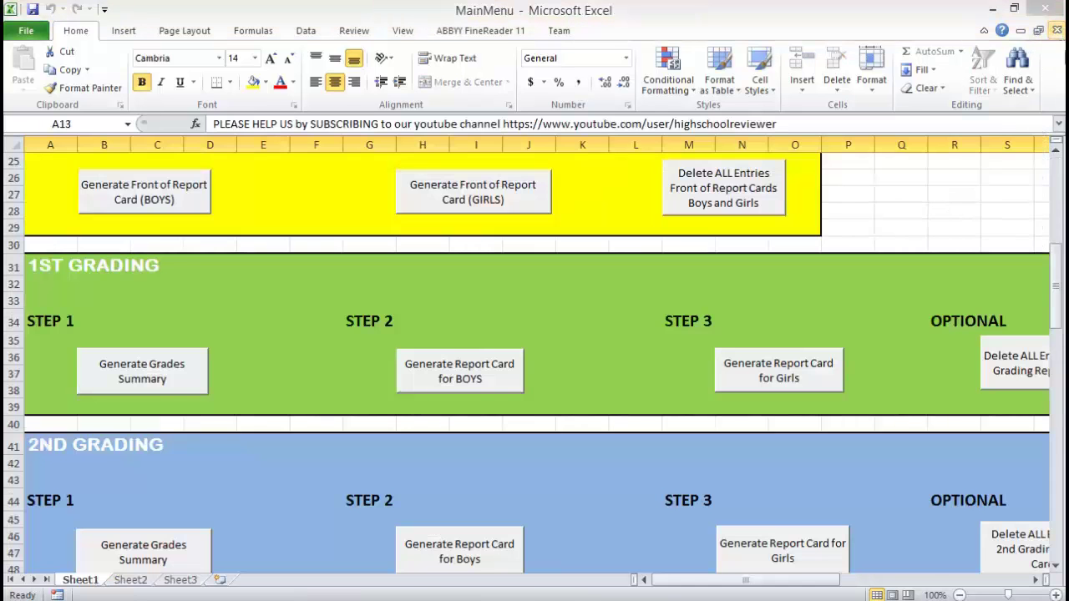
left_click(1045, 10)
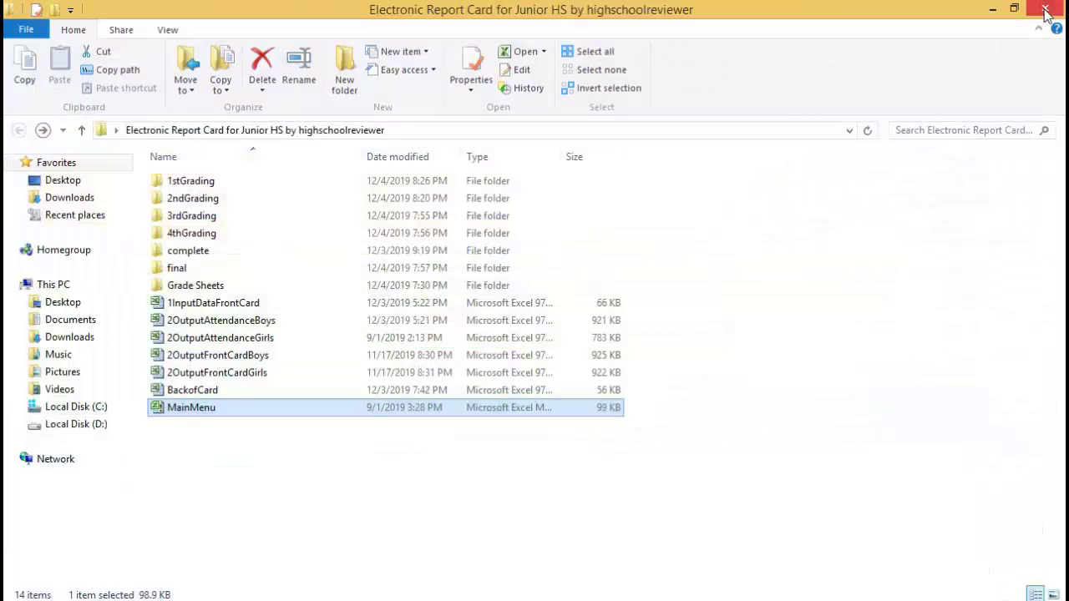
Open the 1stGradingCards workbook from the 1stGrading folder and enable its macro content.
left_click(860, 396)
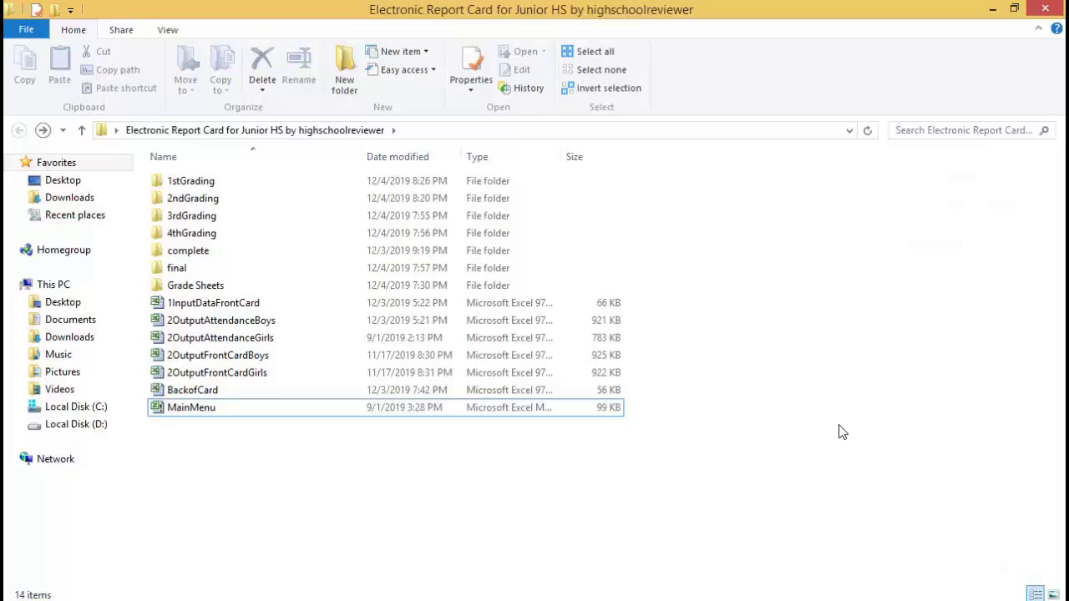
left_click(218, 187)
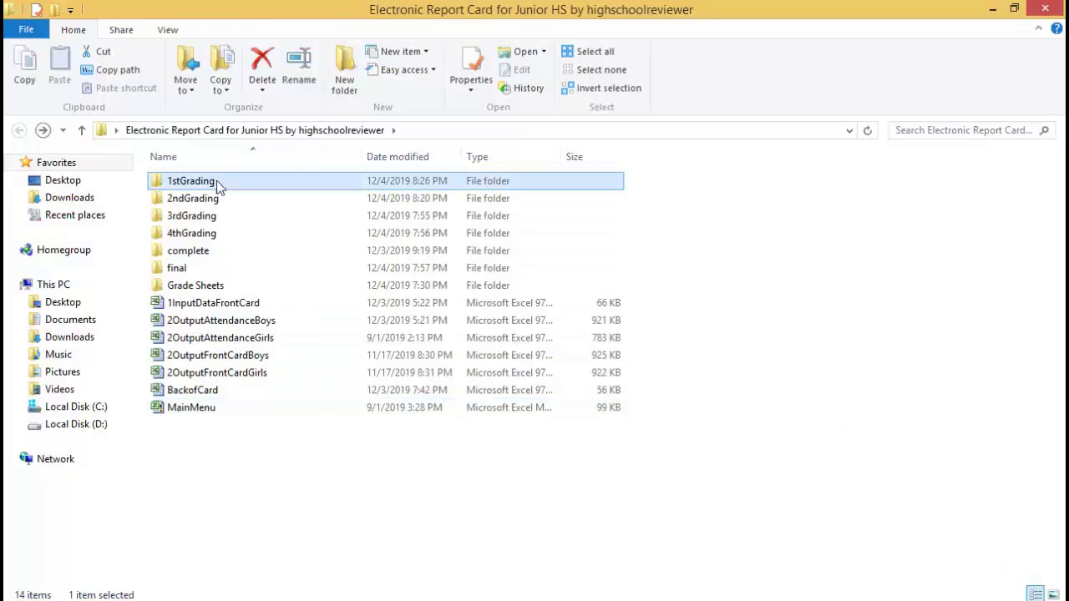
double_click(205, 183)
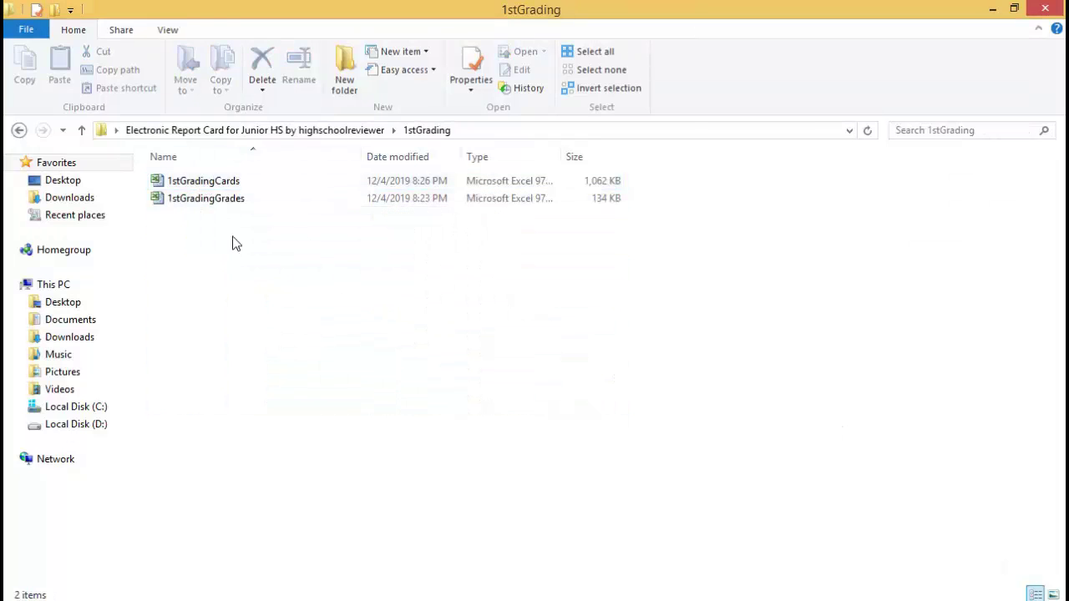
double_click(208, 185)
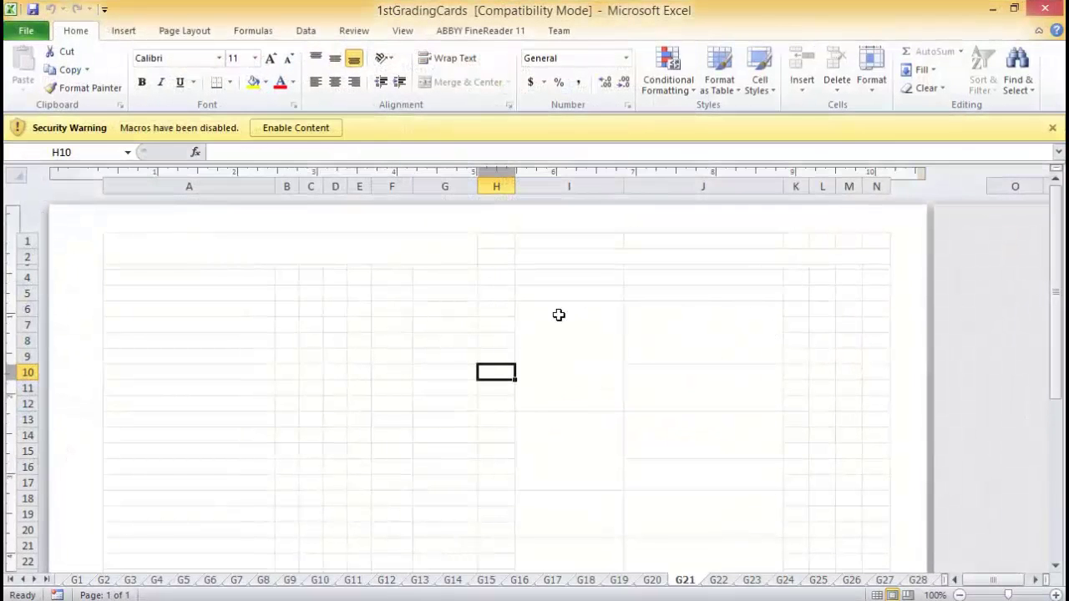
left_click(298, 130)
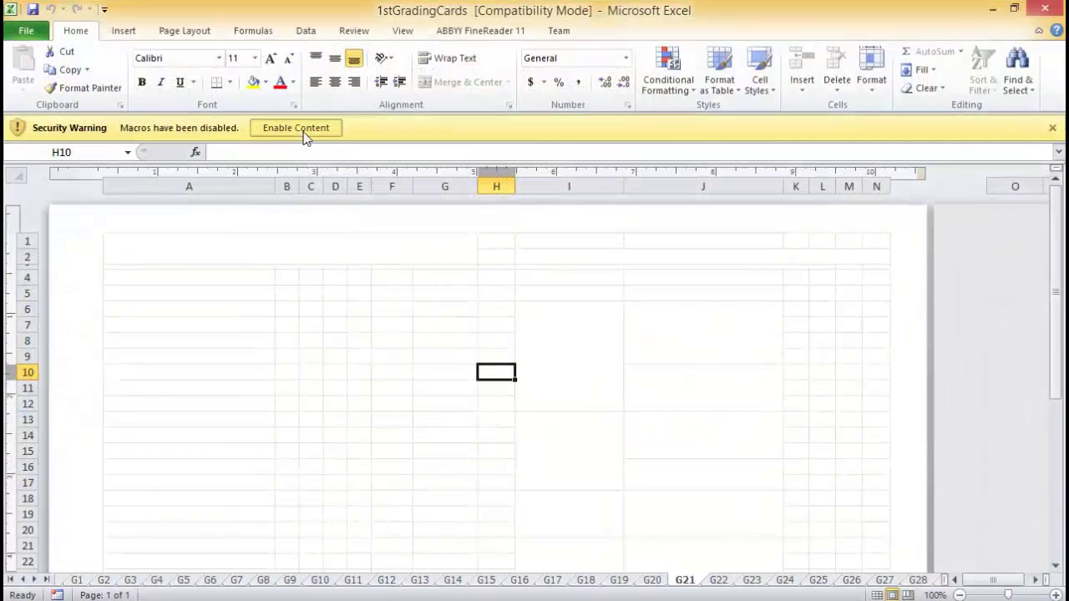
Go to the first boys' card, B1, and look over its grades and behavior marks down the whole page.
left_click(11, 580)
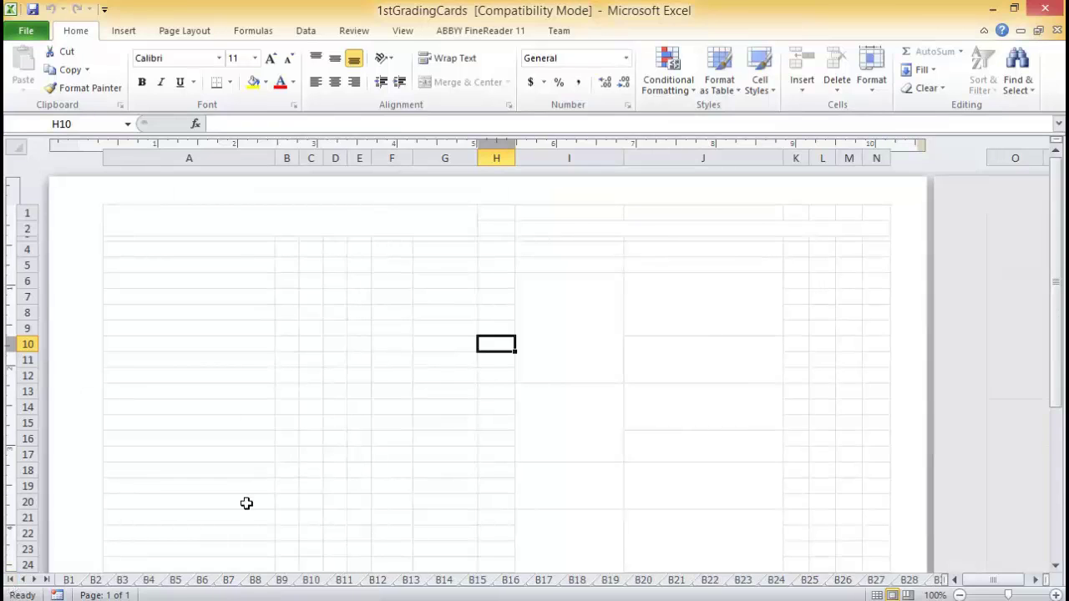
left_click(67, 586)
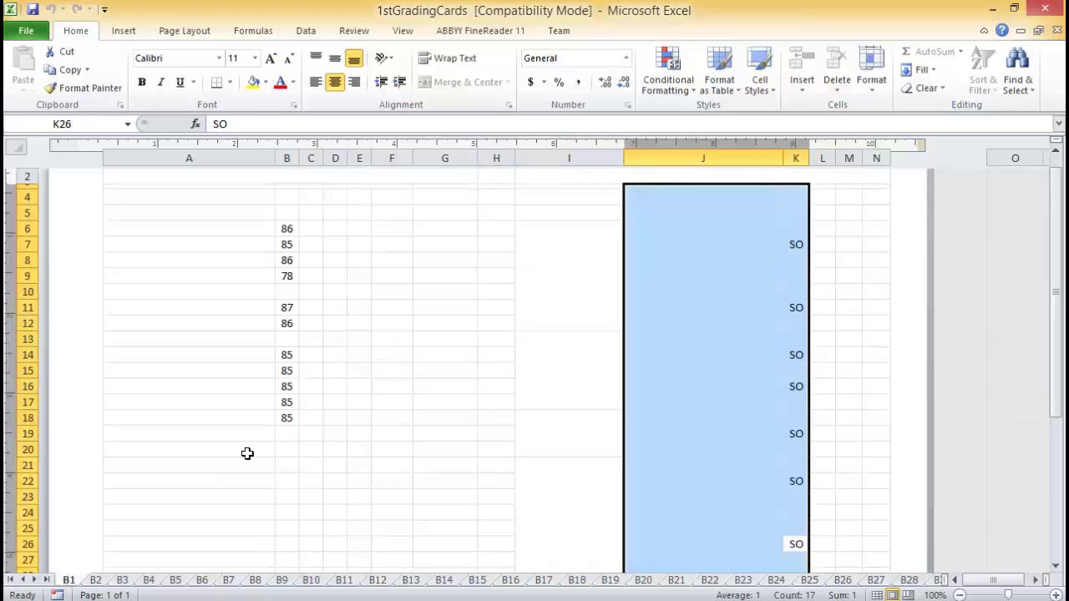
left_click(432, 445)
scroll(558, 376, "up", 1)
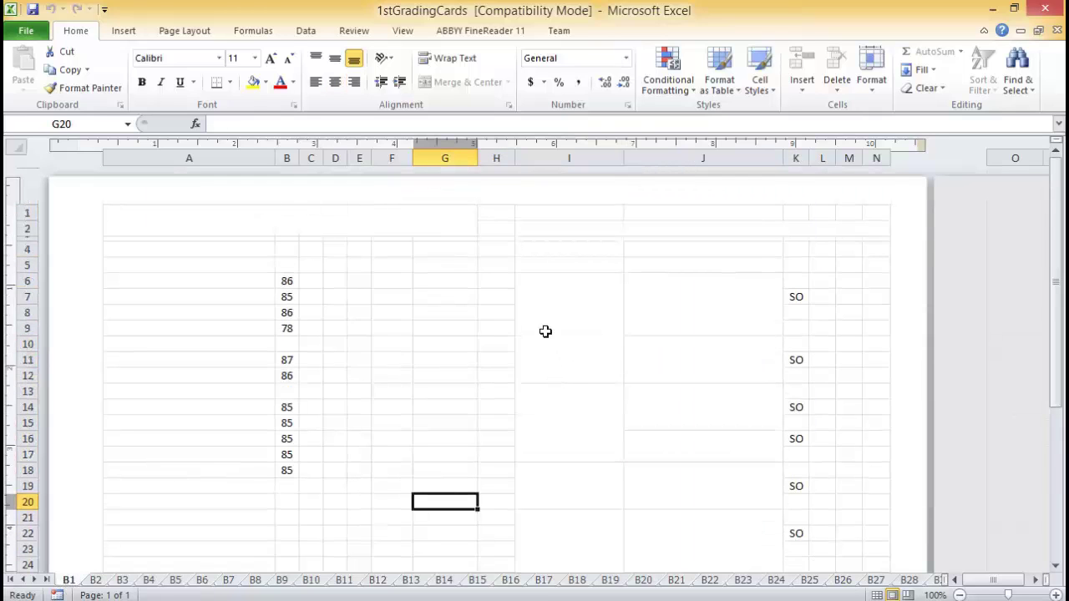
scroll(535, 295, "down", 5)
scroll(545, 294, "down", 4)
scroll(566, 325, "up", 9)
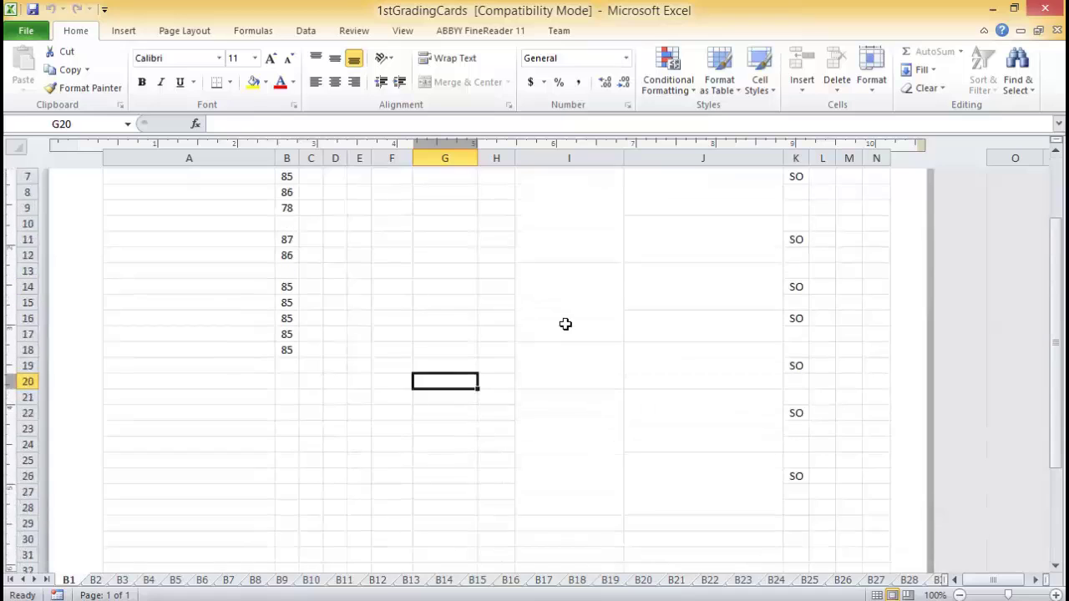
left_click(25, 32)
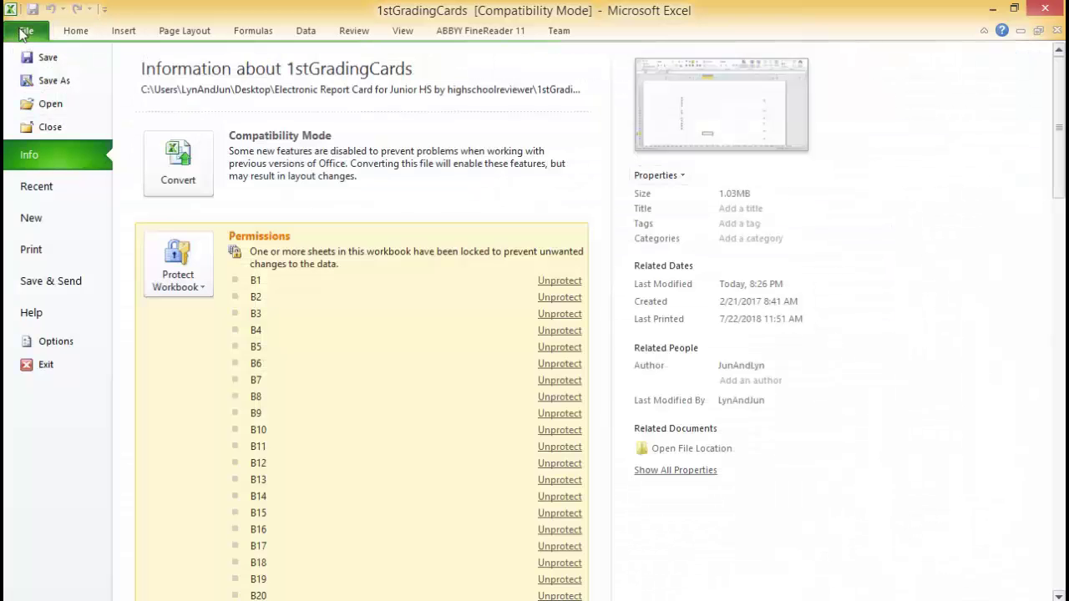
left_click(70, 254)
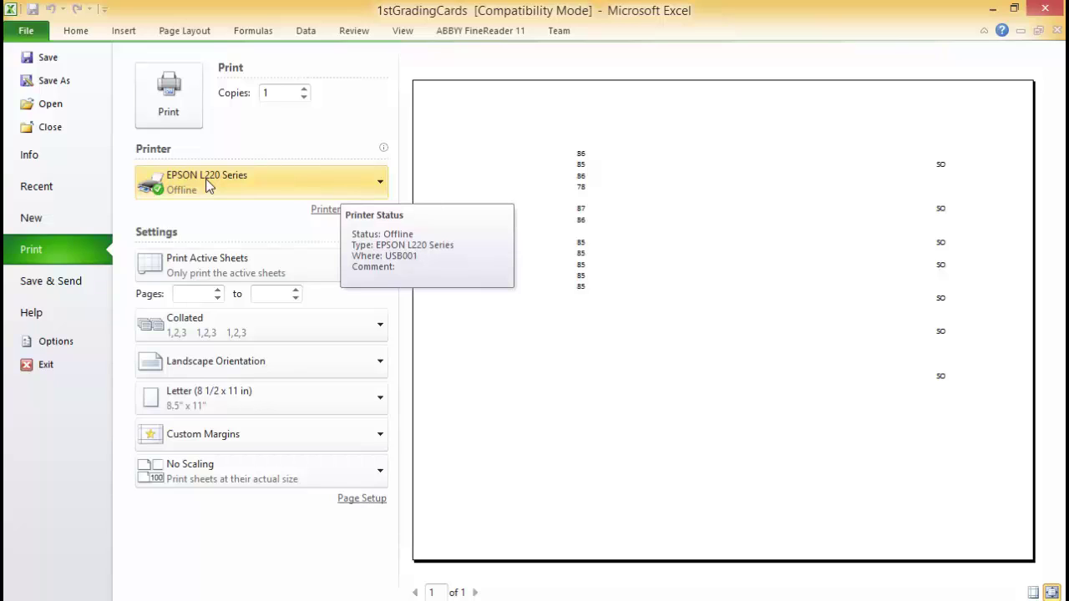
left_click(75, 34)
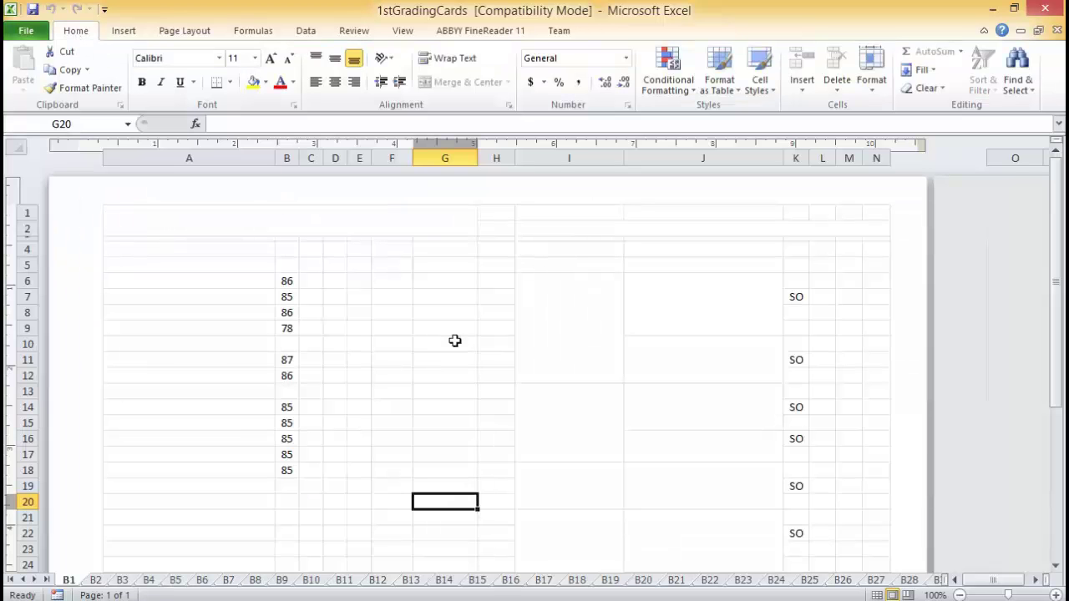
Print one copy of card B1 on the EPSON L220 Series printer, using only the active sheet.
left_click(26, 31)
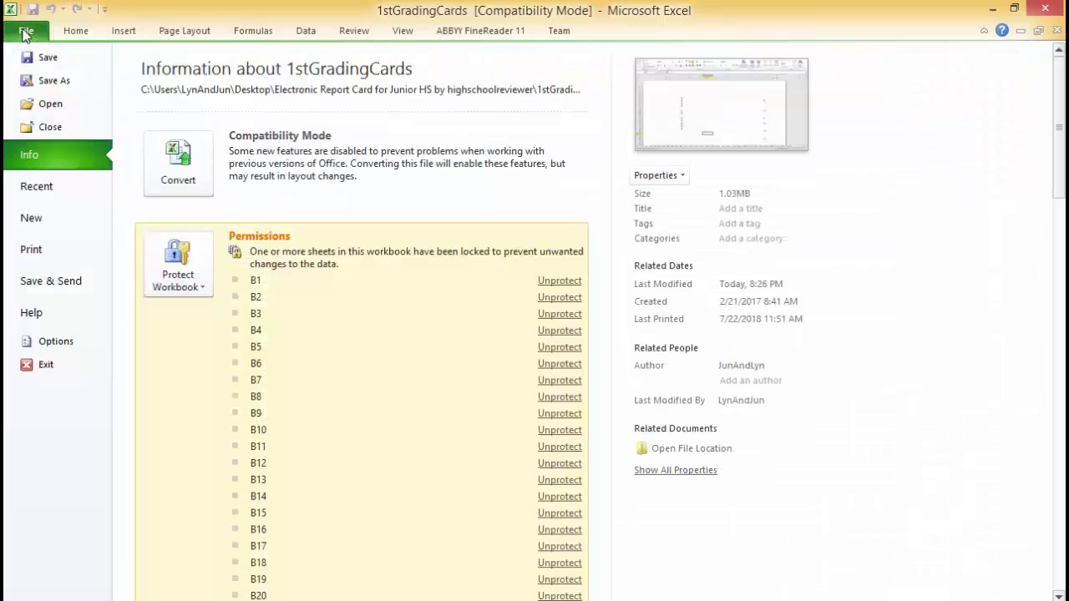
left_click(59, 250)
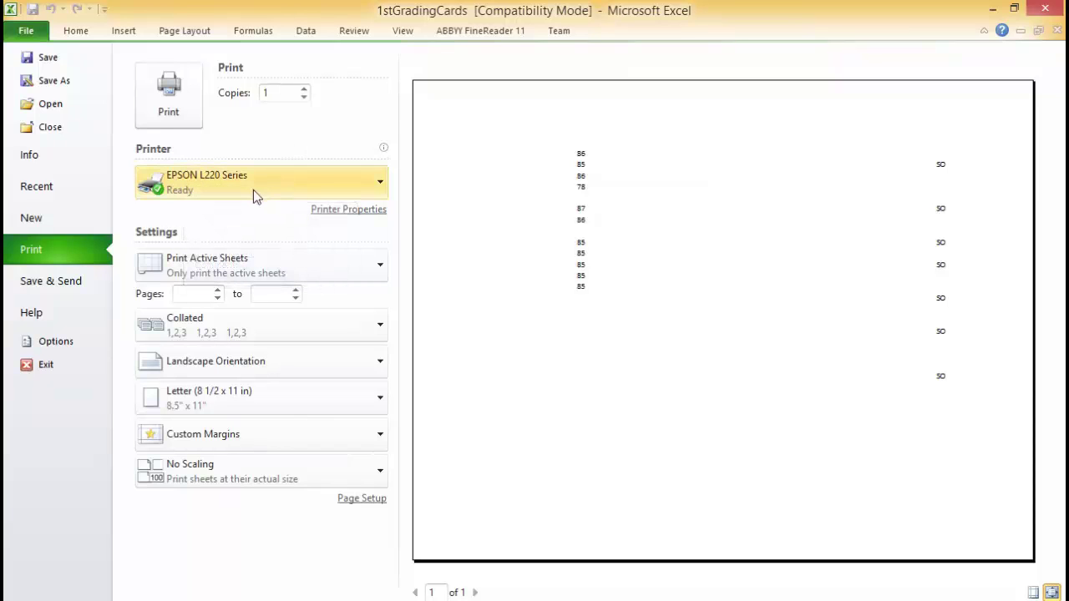
double_click(289, 94)
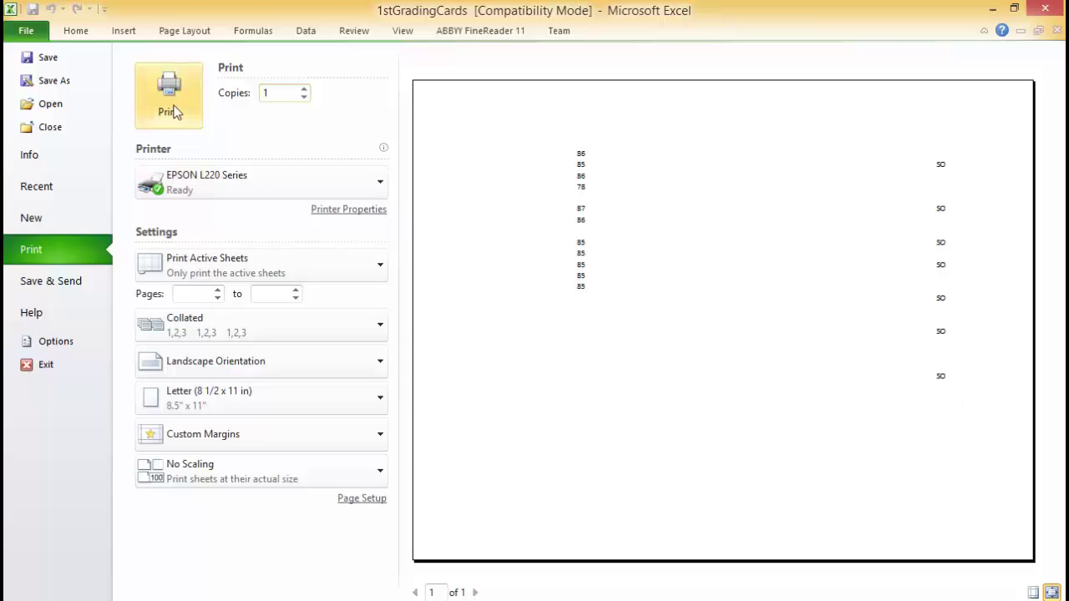
left_click(195, 107)
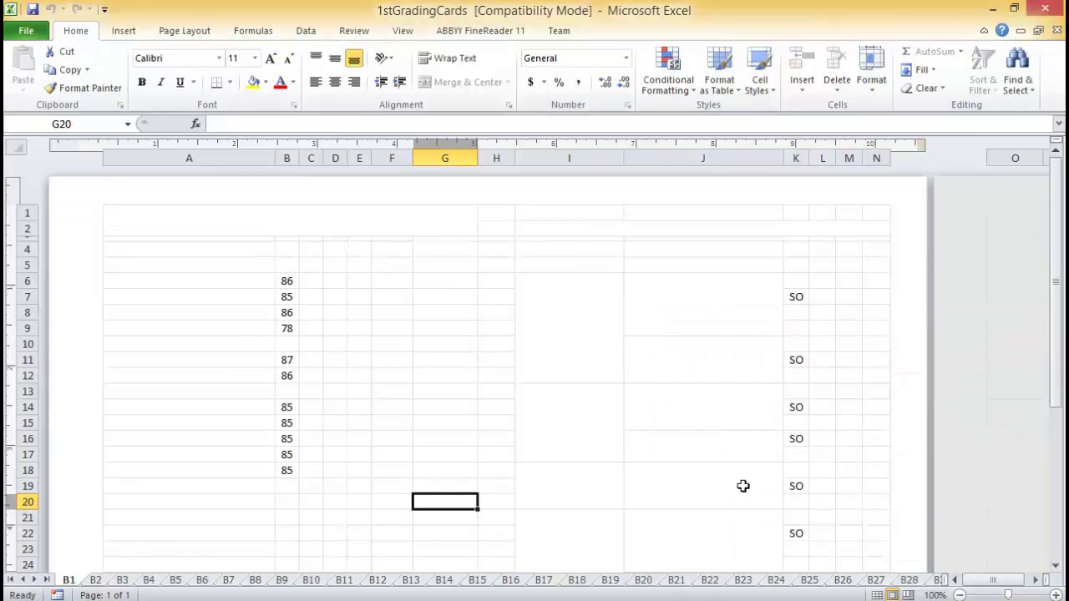
Preview card B2 with its print settings, dismiss the EPSON Status Monitor window and return to the sheet without printing.
left_click(95, 580)
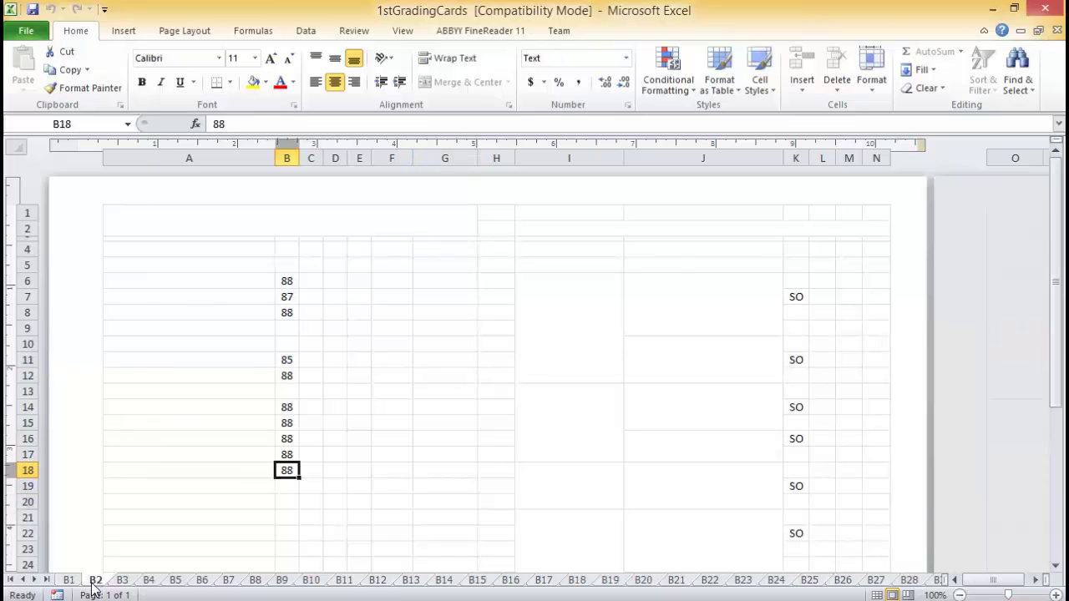
left_click(20, 32)
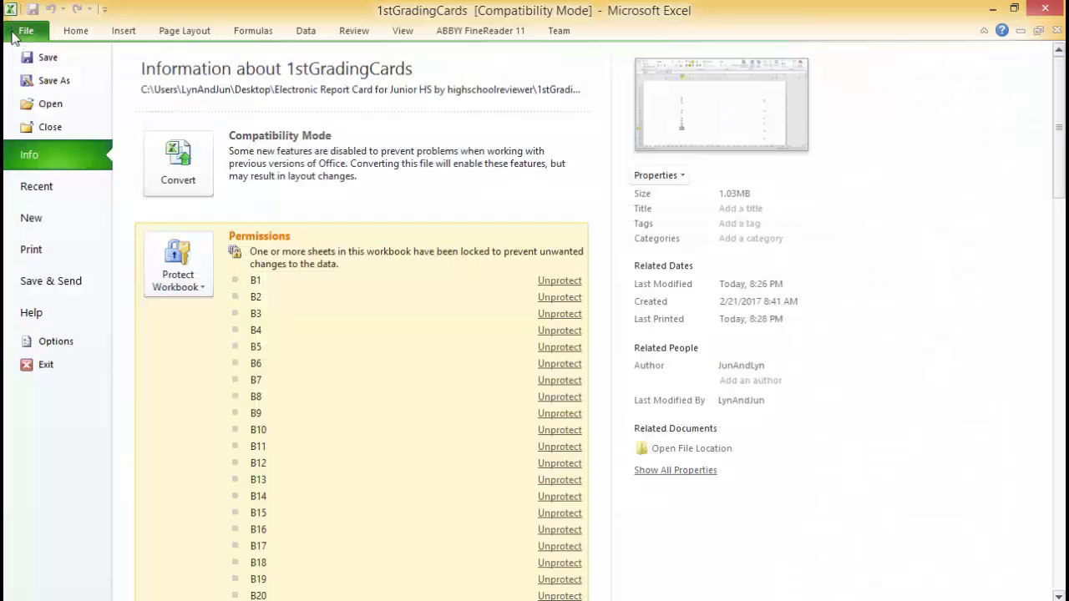
left_click(80, 249)
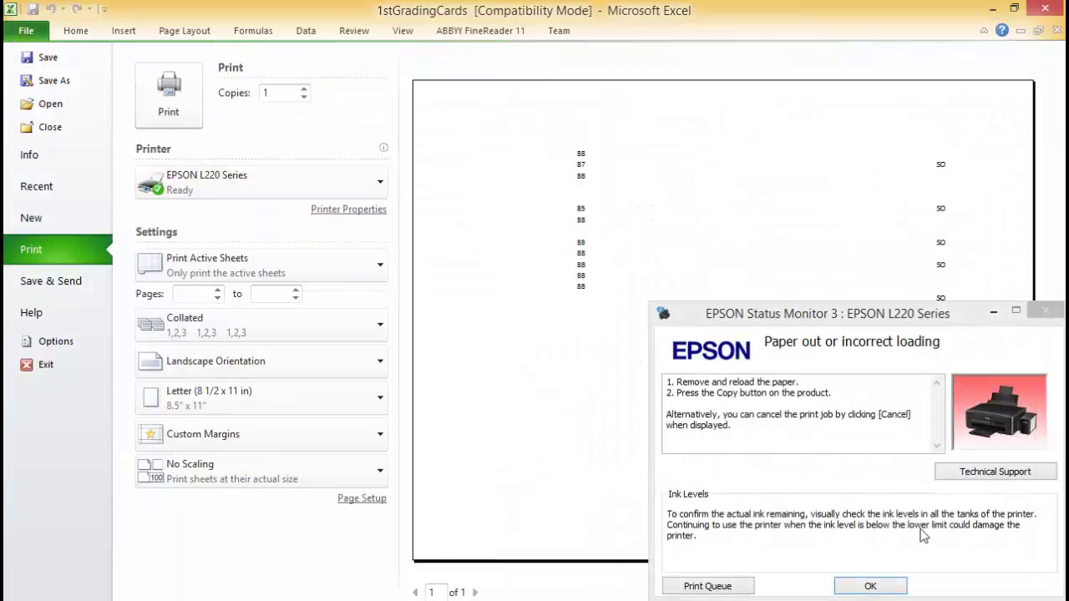
left_click(870, 586)
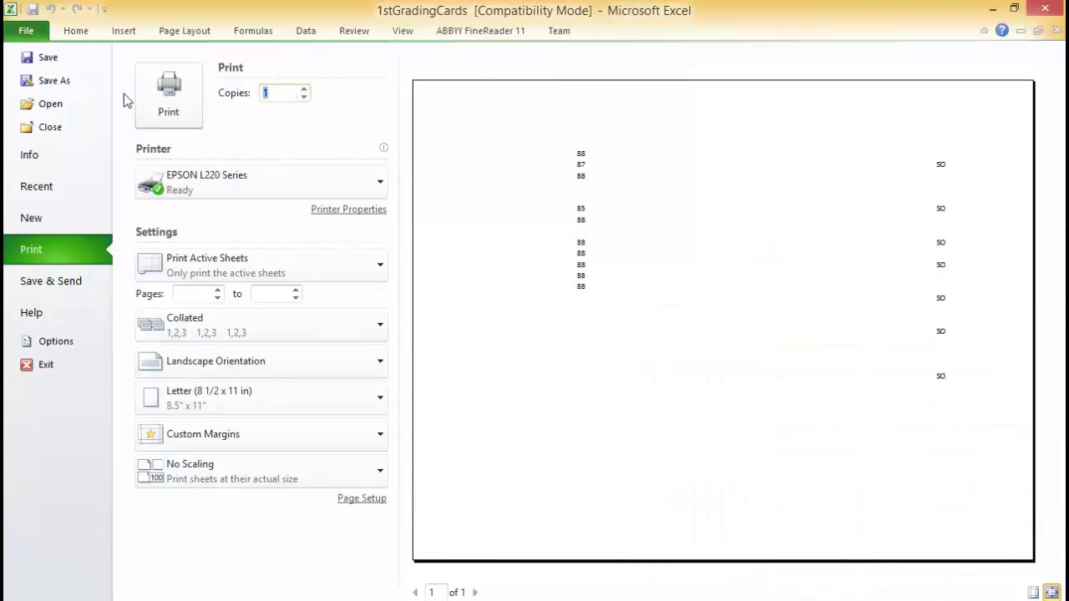
left_click(76, 31)
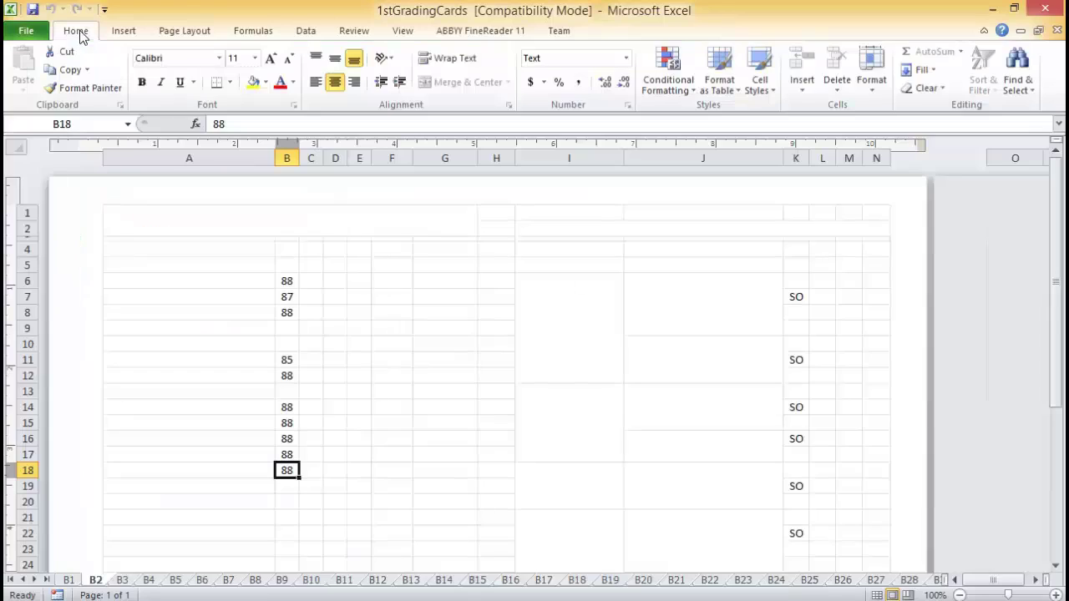
Preview card B3 with its print settings and return to the sheet without printing.
left_click(123, 582)
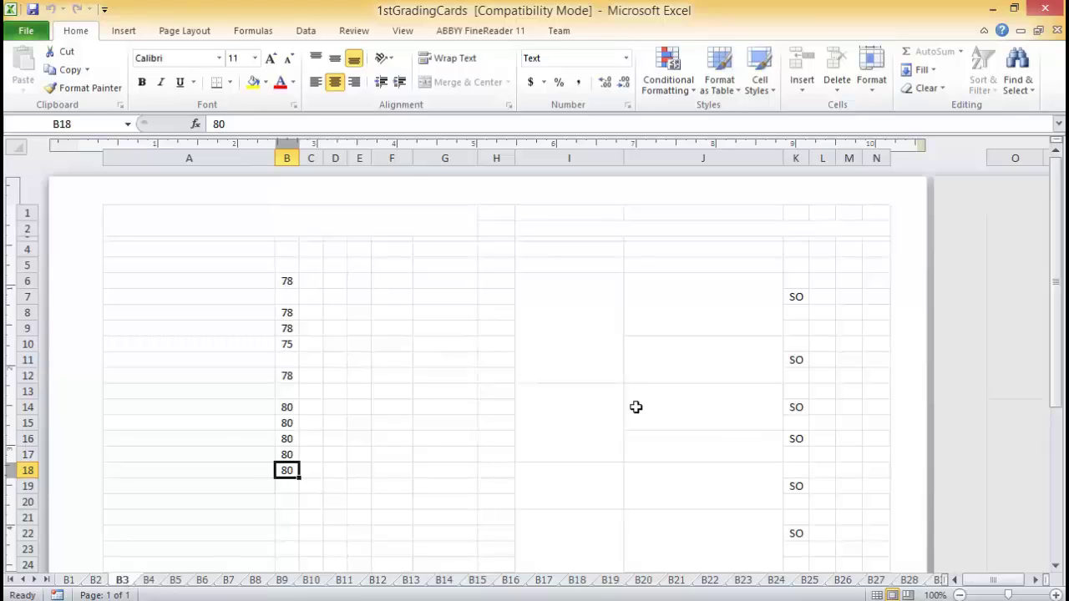
left_click(23, 32)
left_click(33, 251)
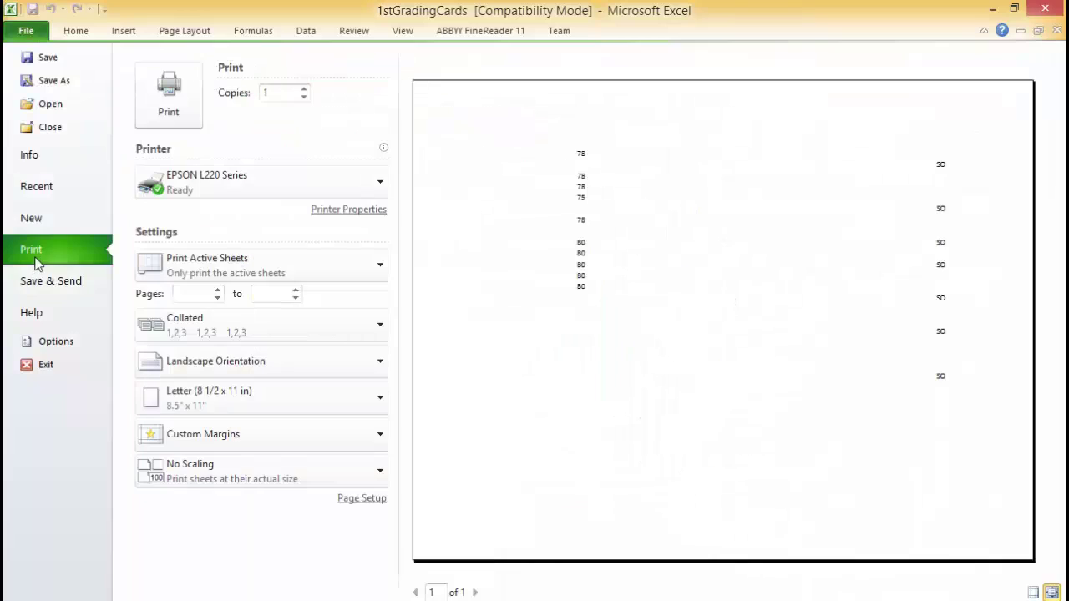
left_click(75, 31)
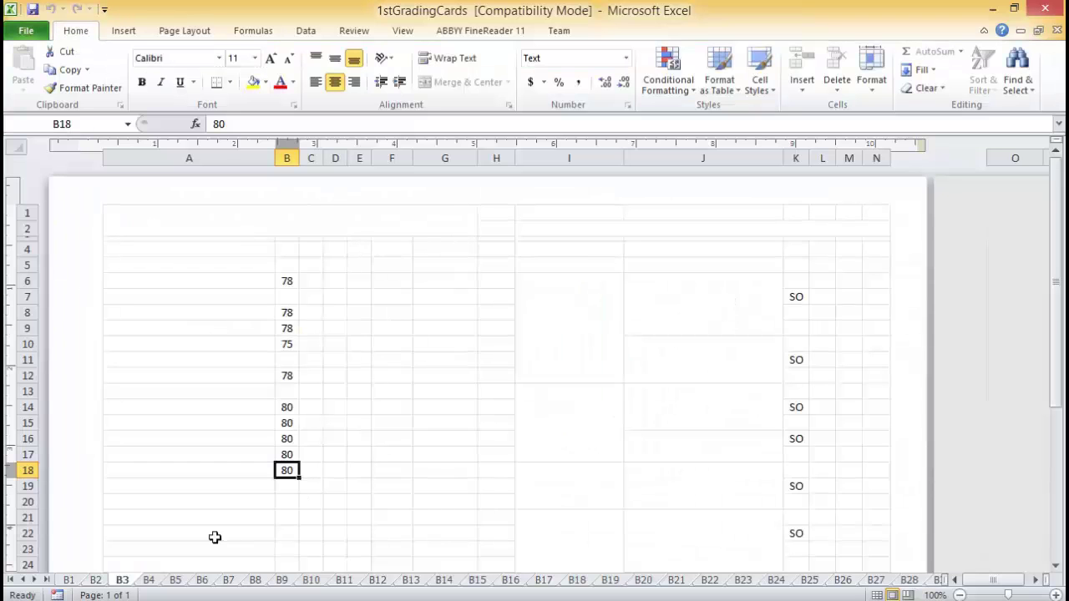
Look through the boys' cards B4 to B12 one after another.
left_click(148, 579)
left_click(175, 580)
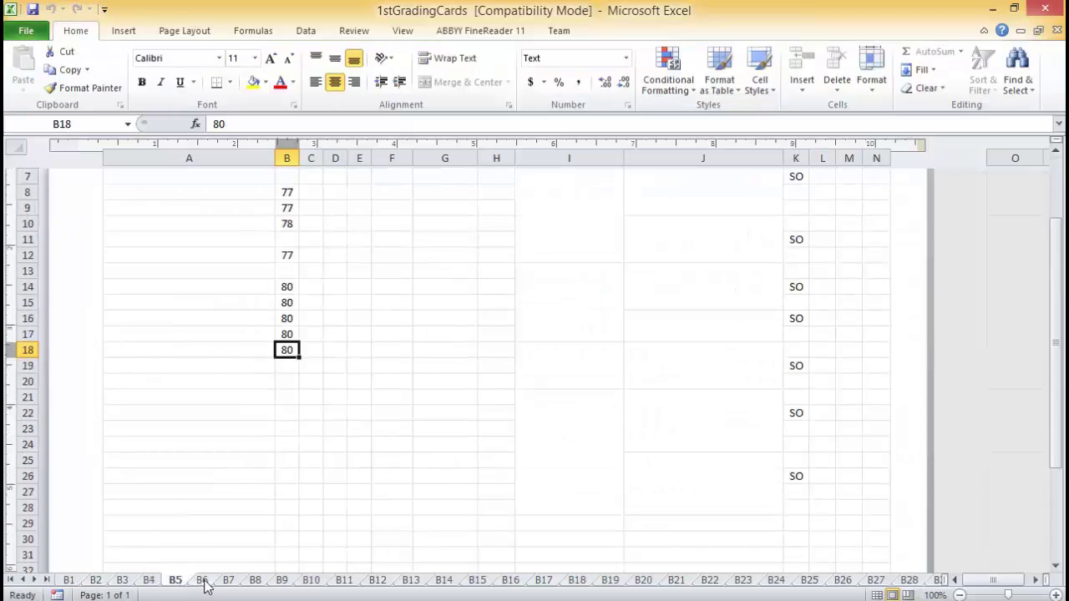
left_click(202, 579)
left_click(228, 580)
left_click(255, 580)
left_click(282, 580)
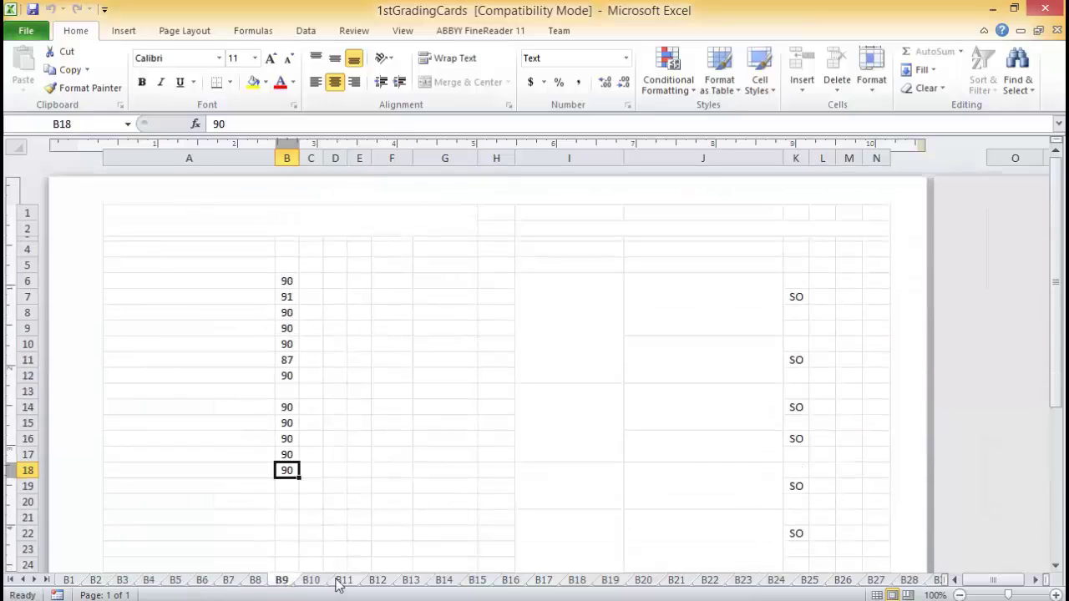
left_click(311, 580)
left_click(347, 582)
left_click(377, 582)
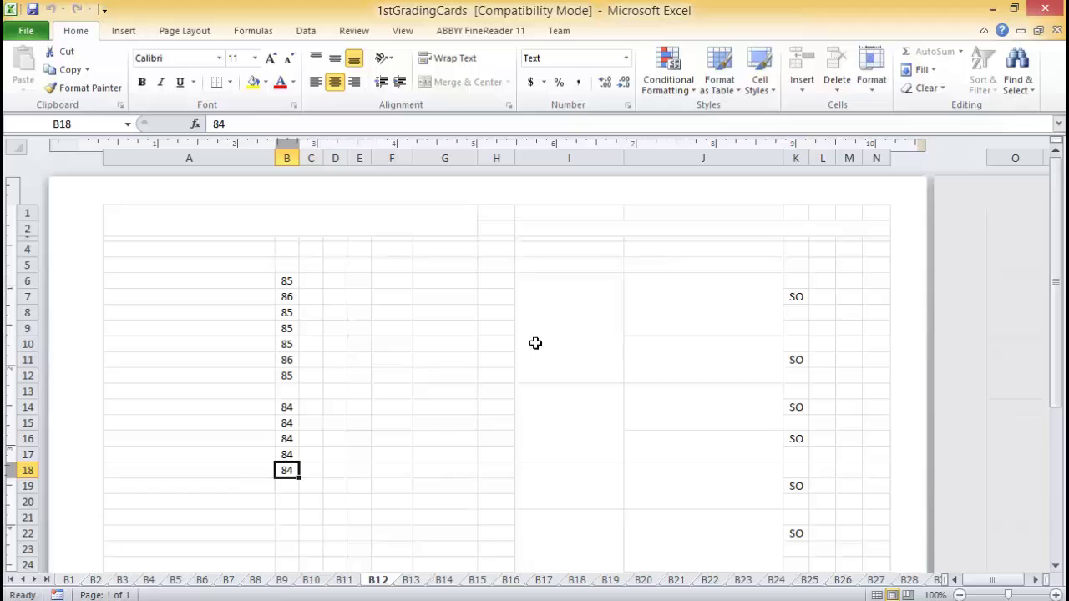
left_click(498, 312)
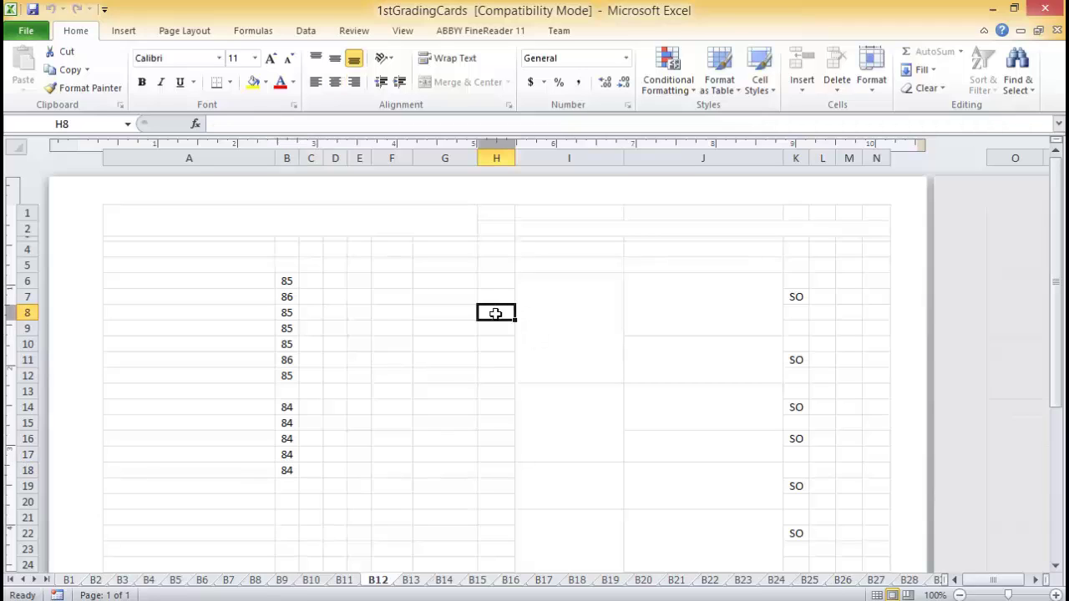
left_click(419, 288)
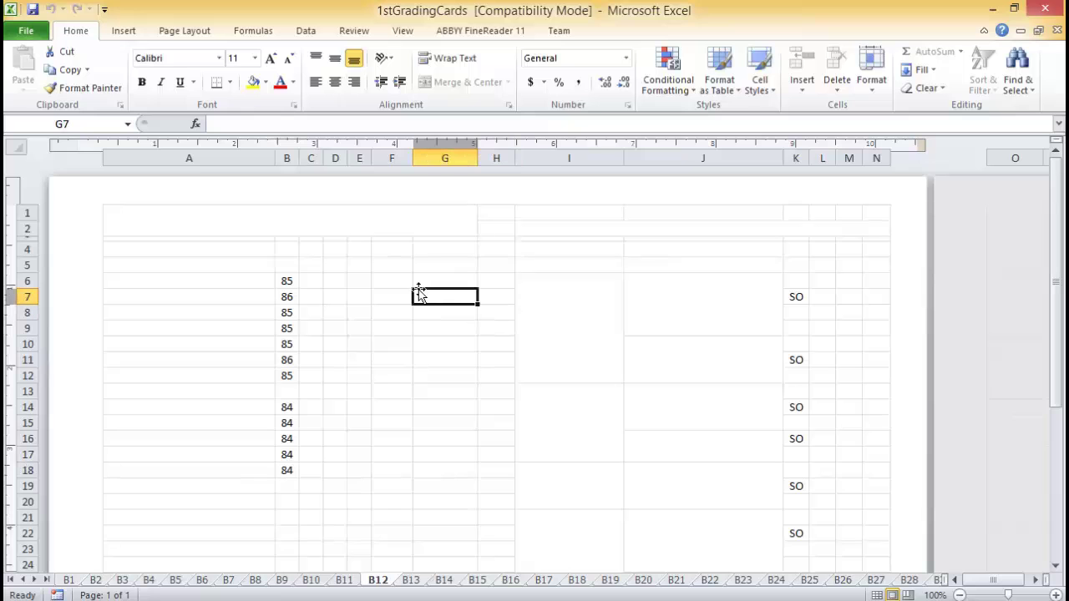
left_click(424, 334)
left_click(442, 367)
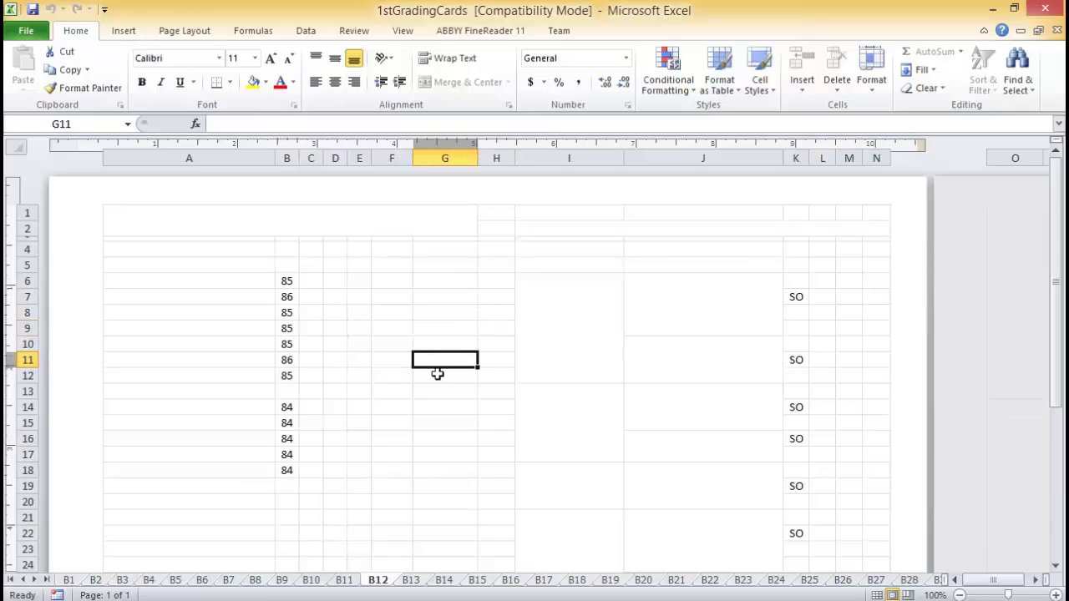